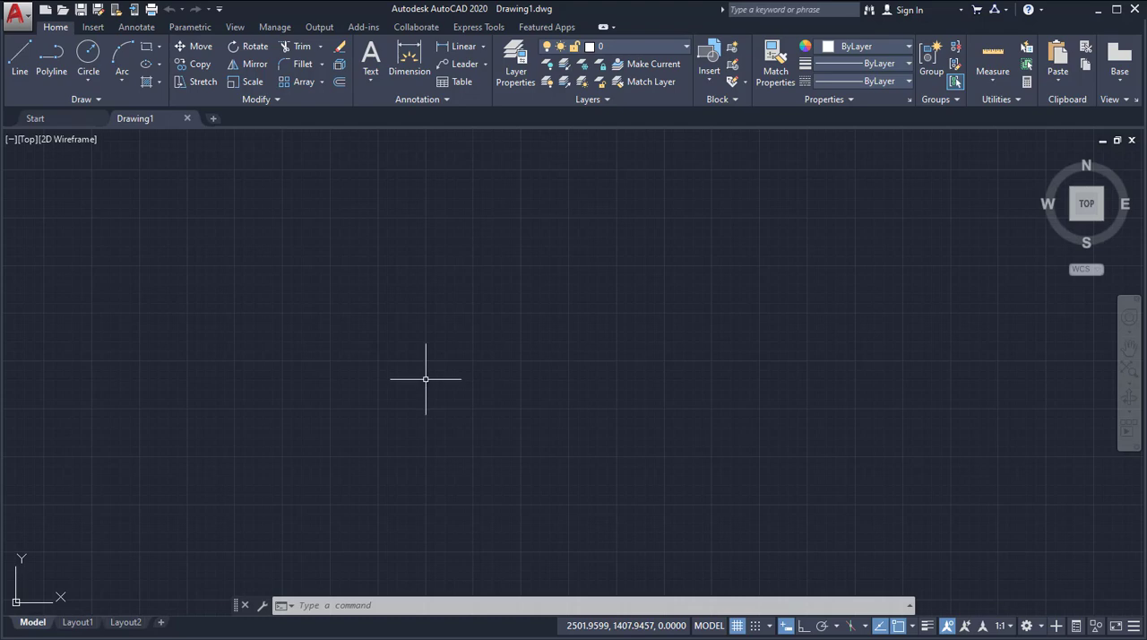
Glance at the reference PDF and create a new drawing from the acad.dwt template.
click(290, 638)
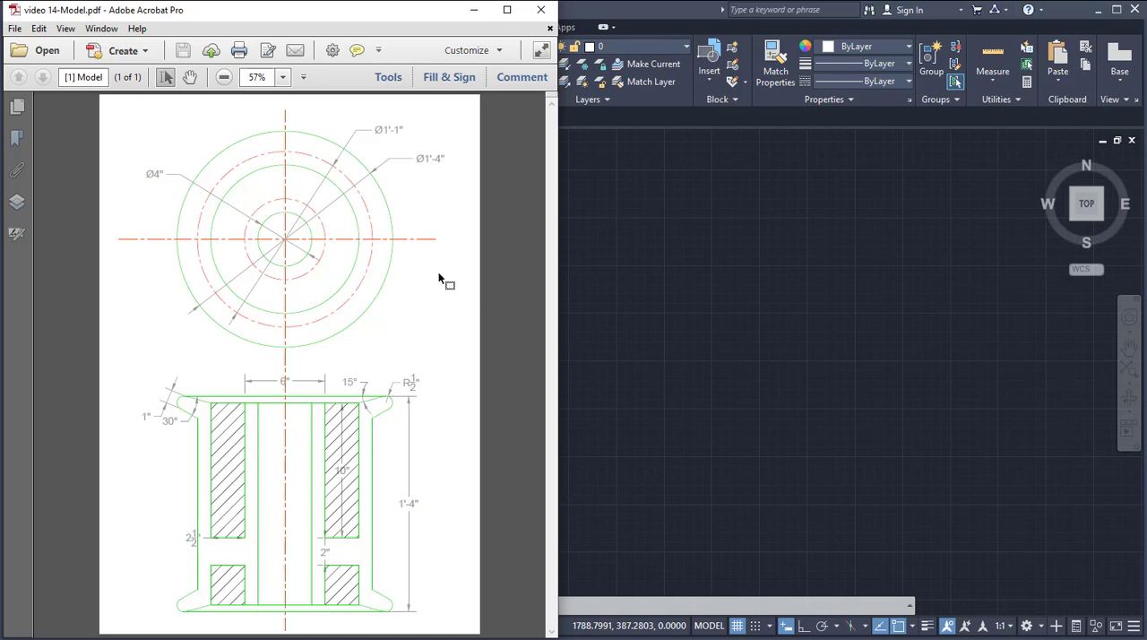
click(862, 365)
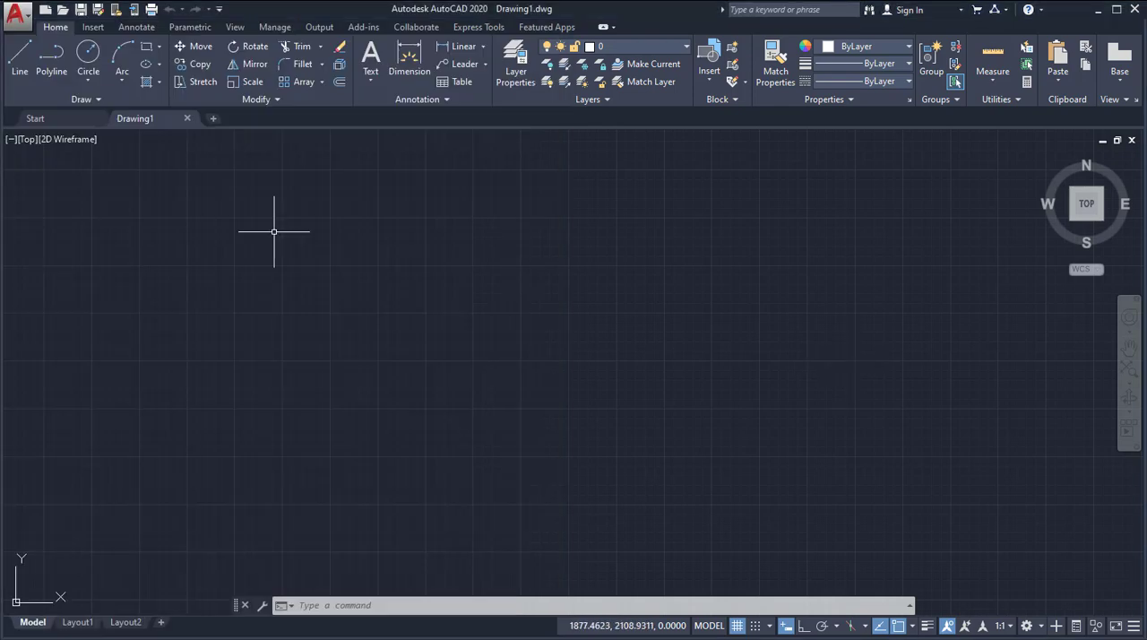
click(19, 16)
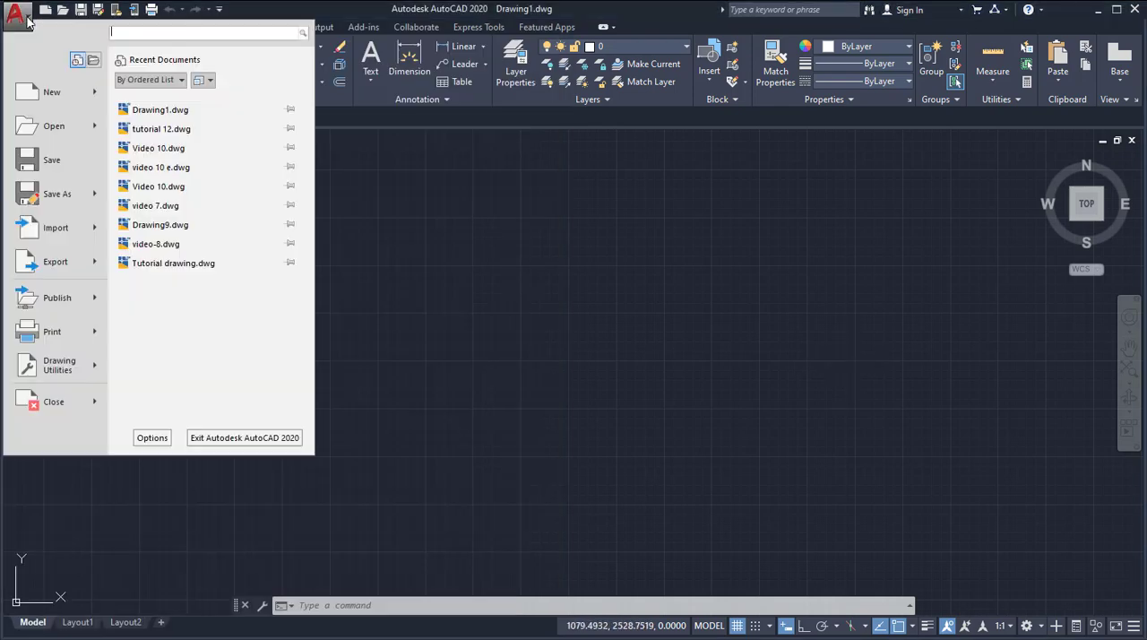
mouse_move(56, 105)
click(162, 89)
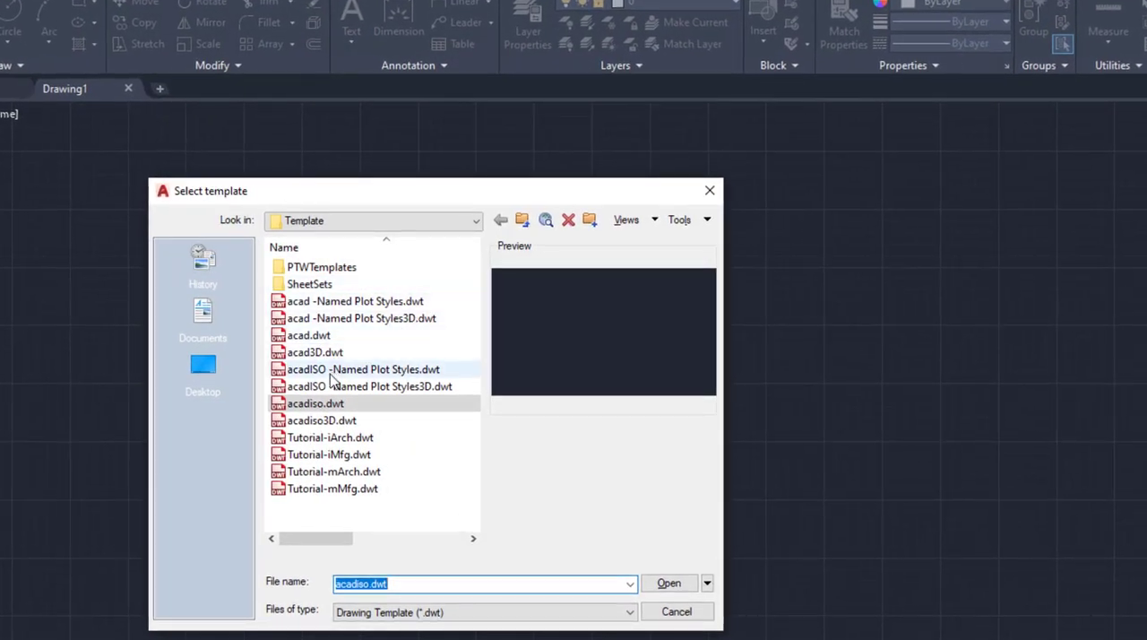
click(318, 337)
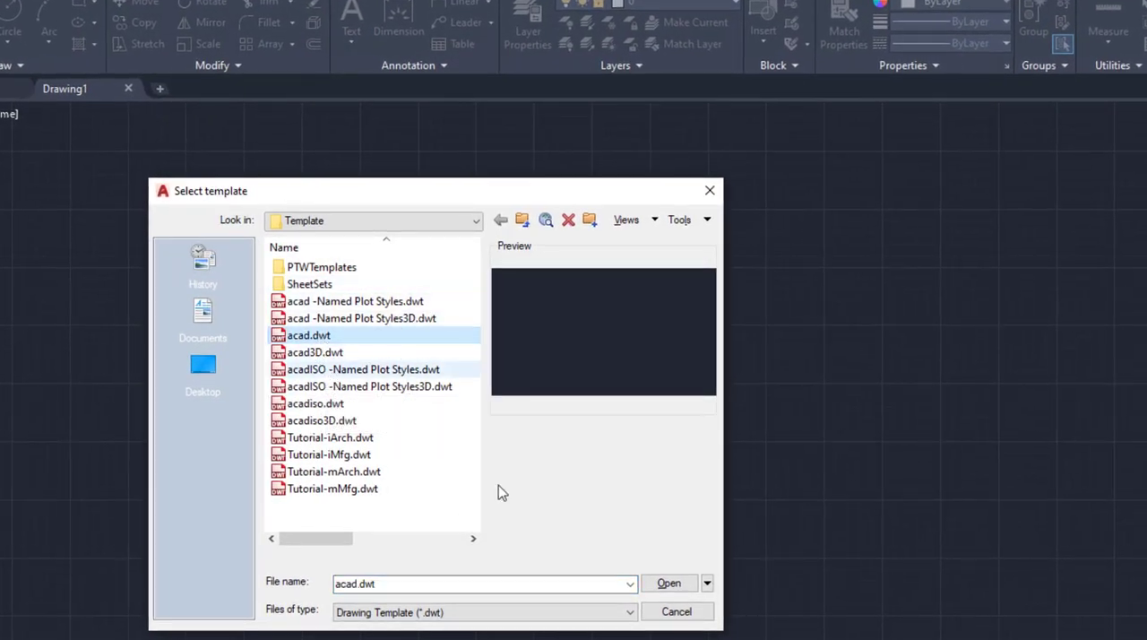
click(669, 584)
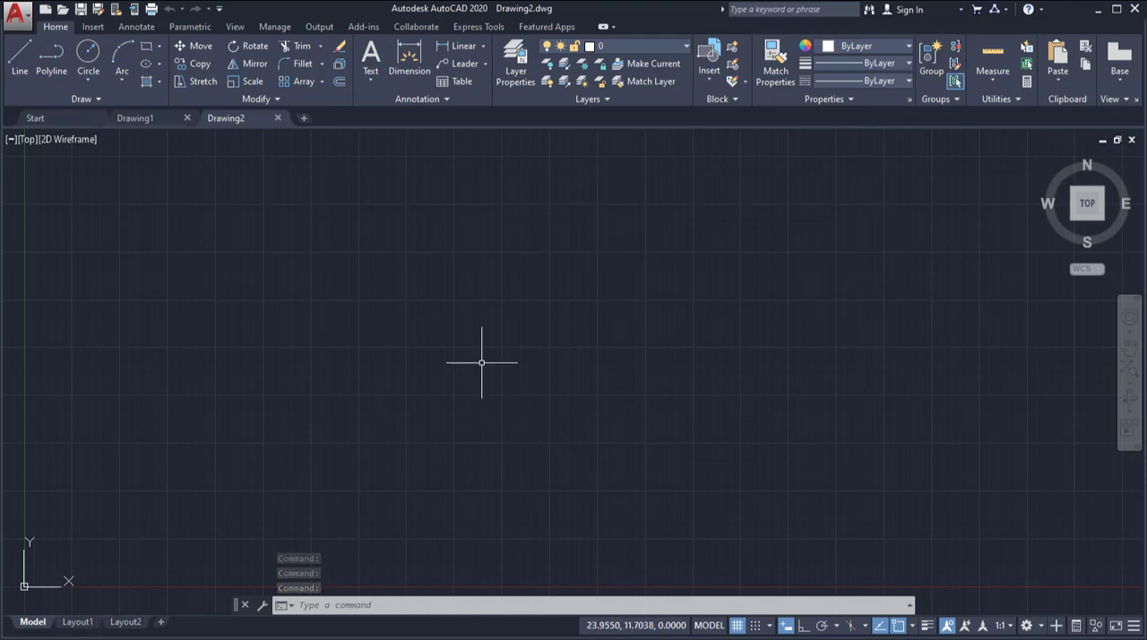
Set the drawing units' length type to Architectural.
text(un)
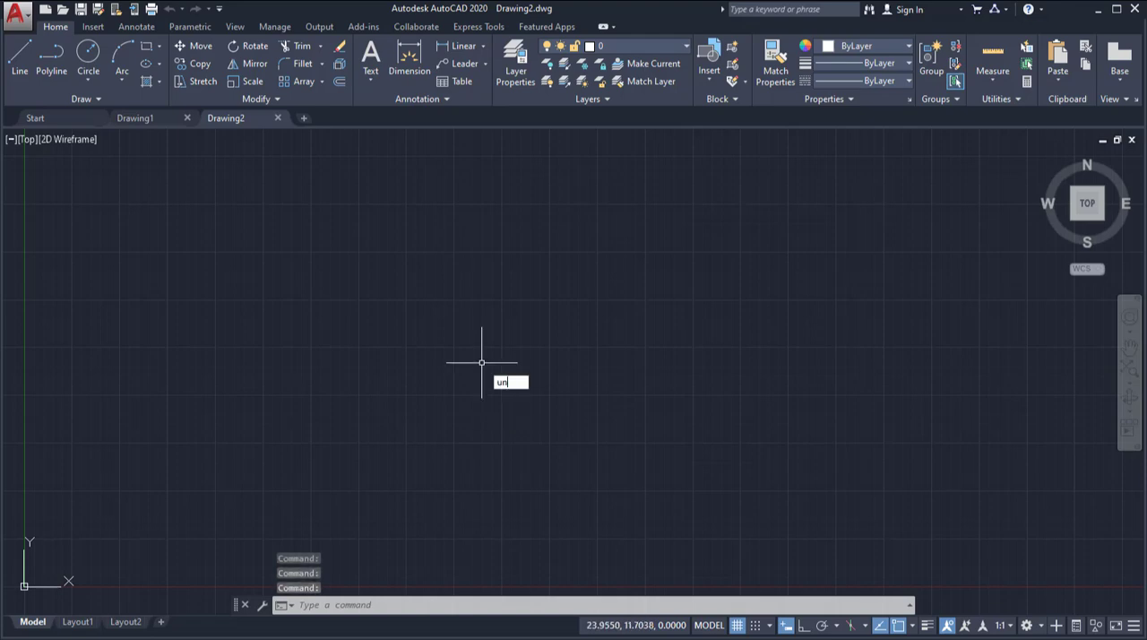
key(Return)
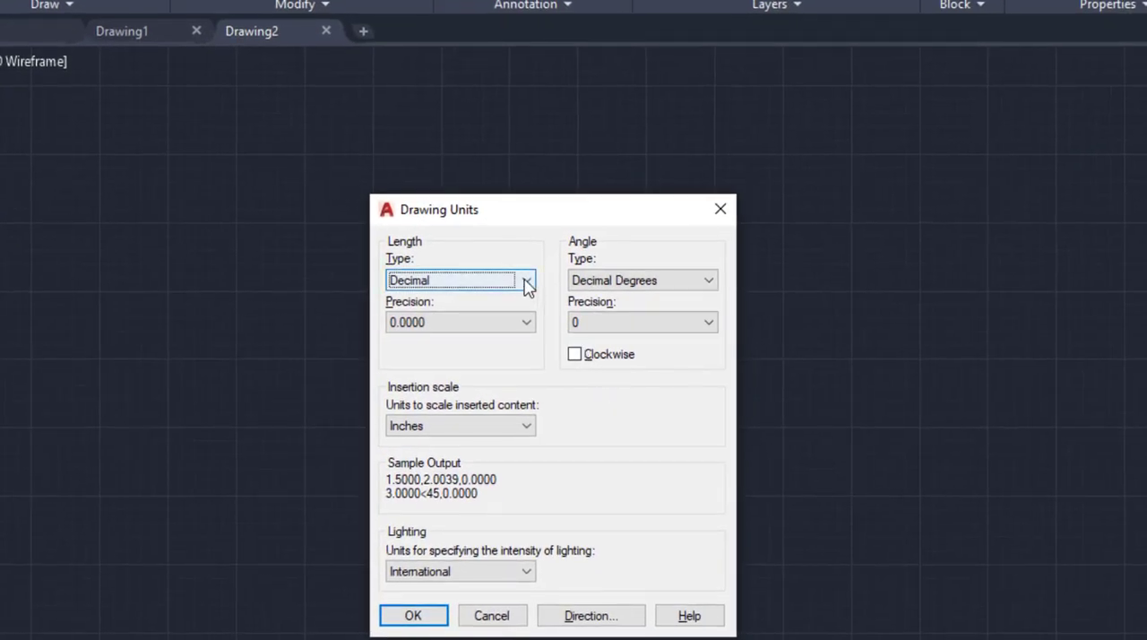
click(527, 282)
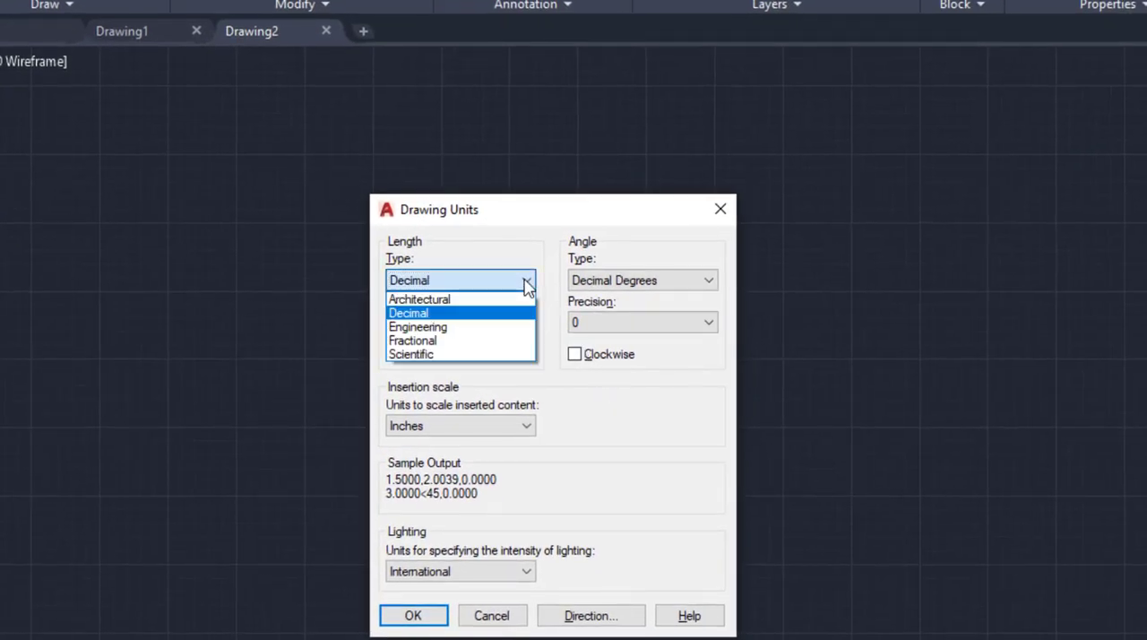
click(436, 303)
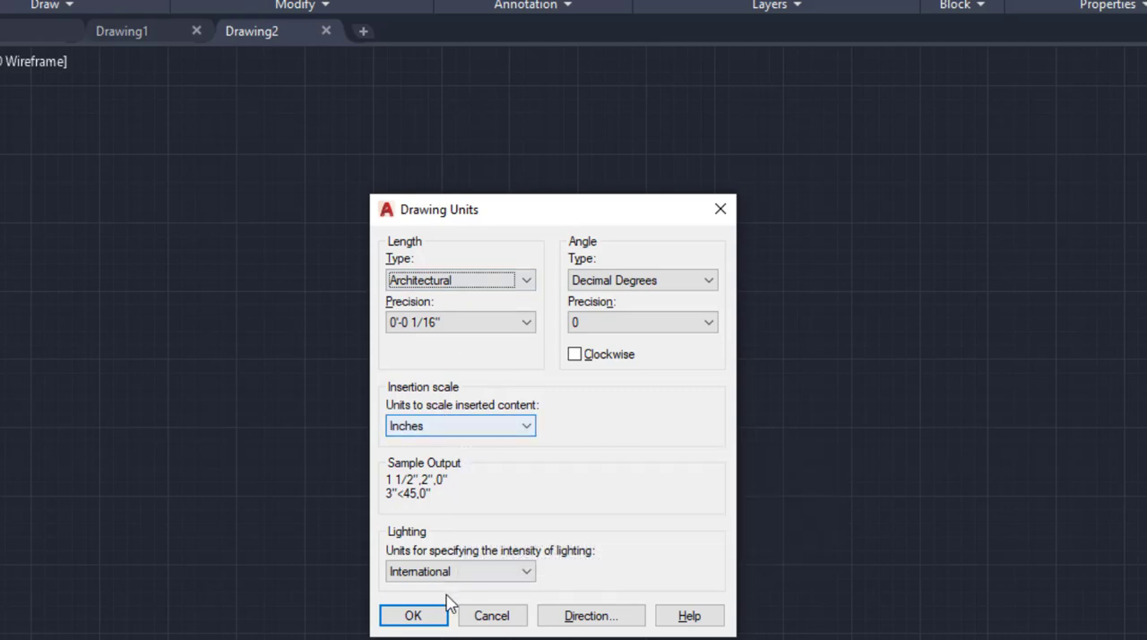
click(414, 616)
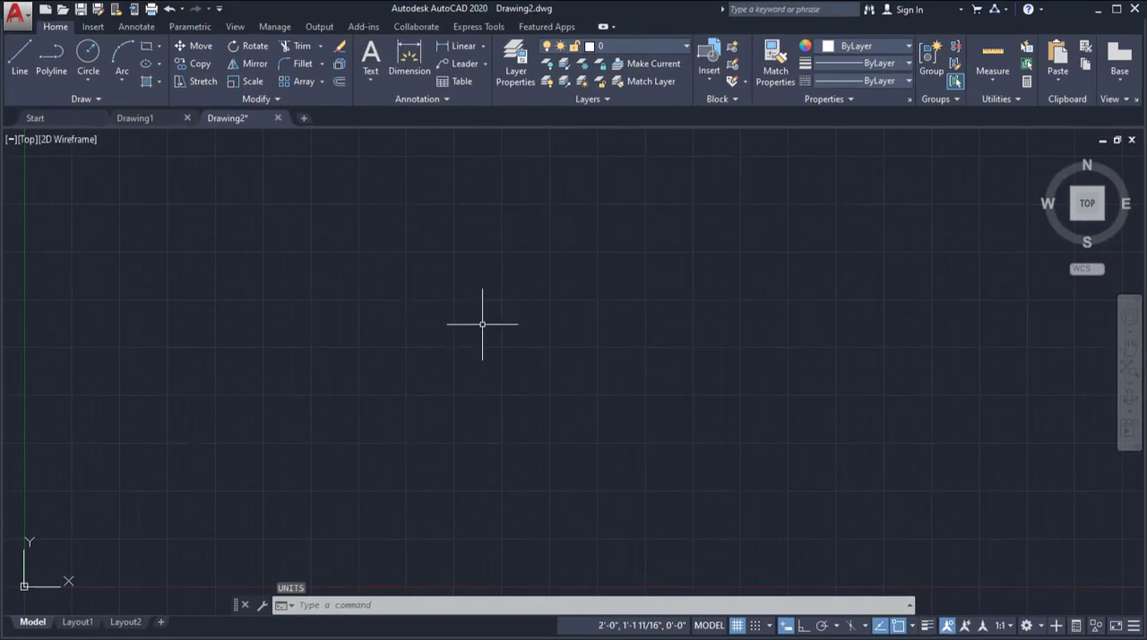
Check the reference PDF, draw a circle of 4-inch diameter in the empty drawing area, and turn off the grid display.
key(alt+Tab)
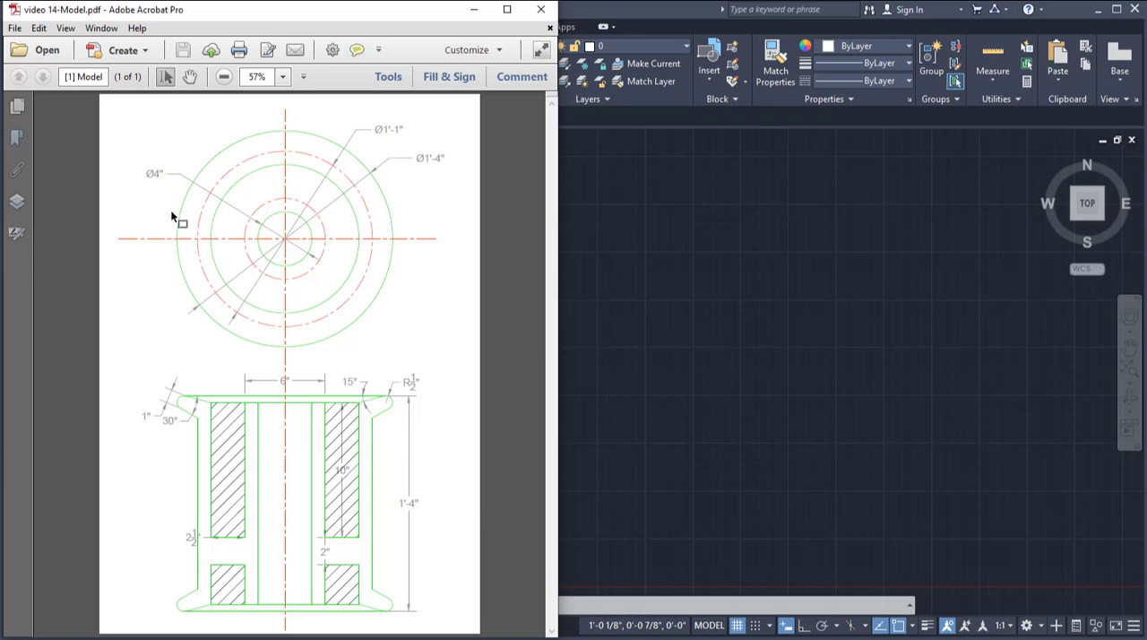
click(776, 402)
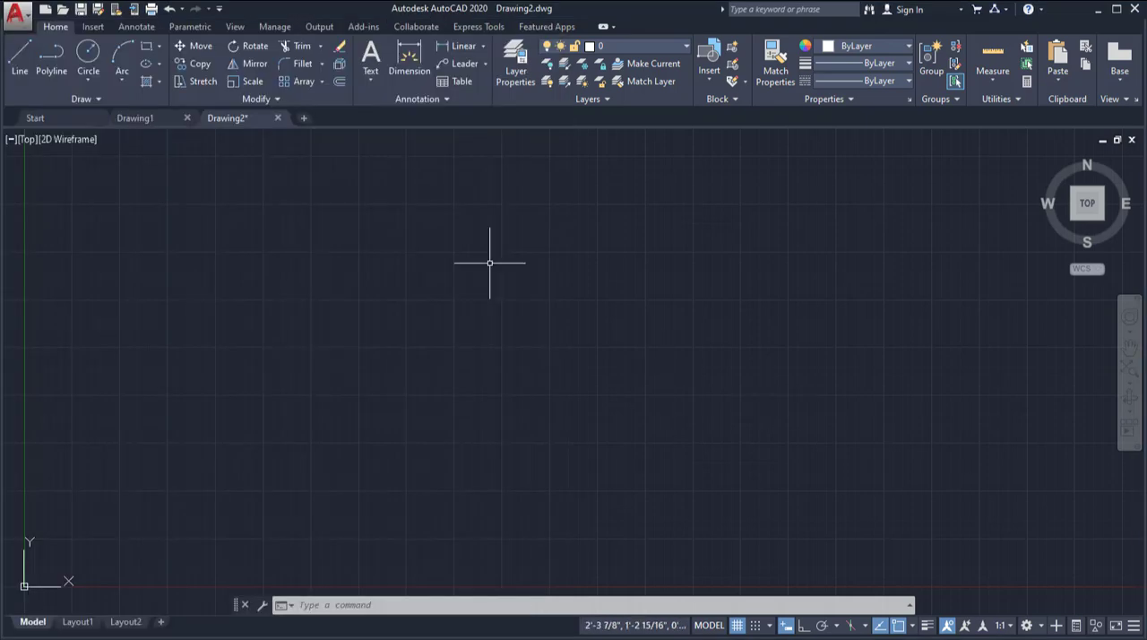
click(87, 81)
click(123, 139)
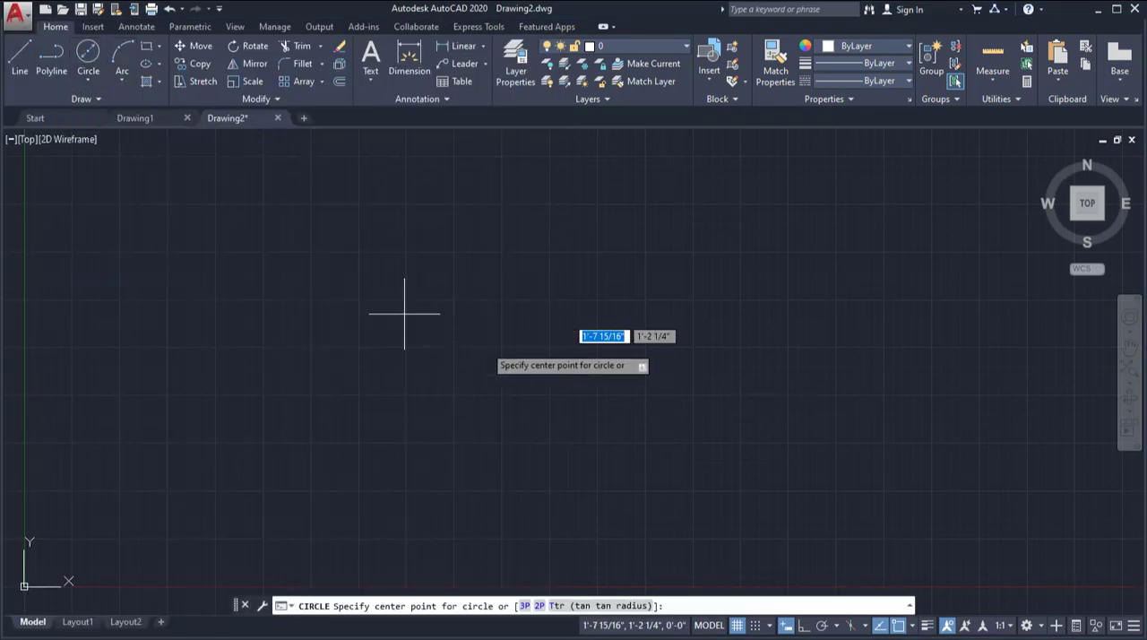
click(483, 317)
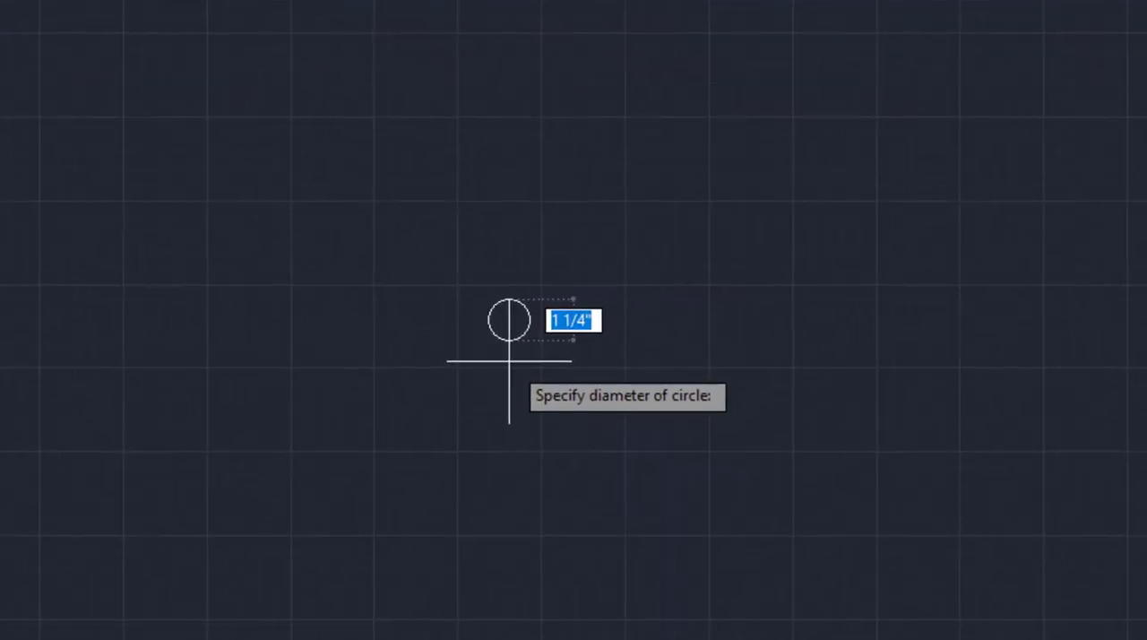
text(4)
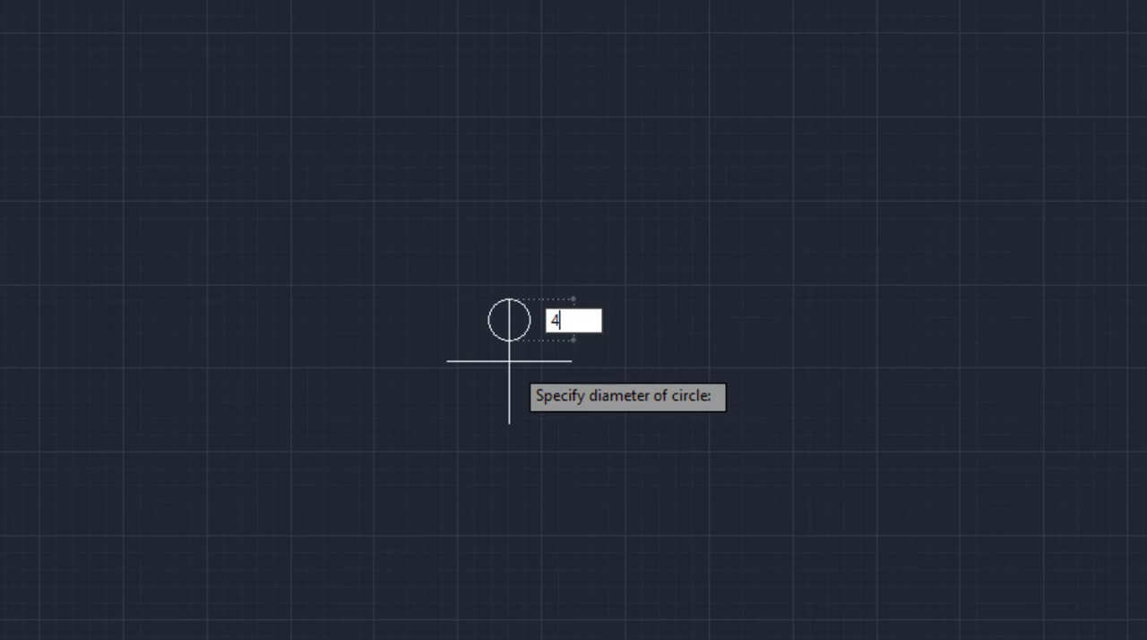
key(Return)
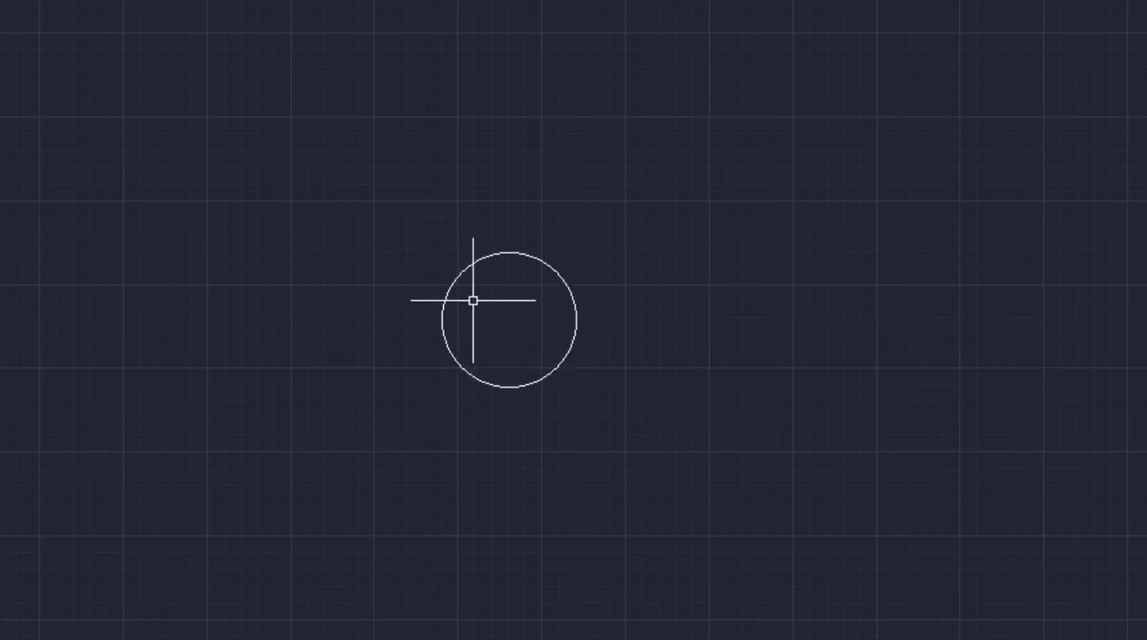
scroll(459, 314, up, 2)
scroll(459, 315, up, 2)
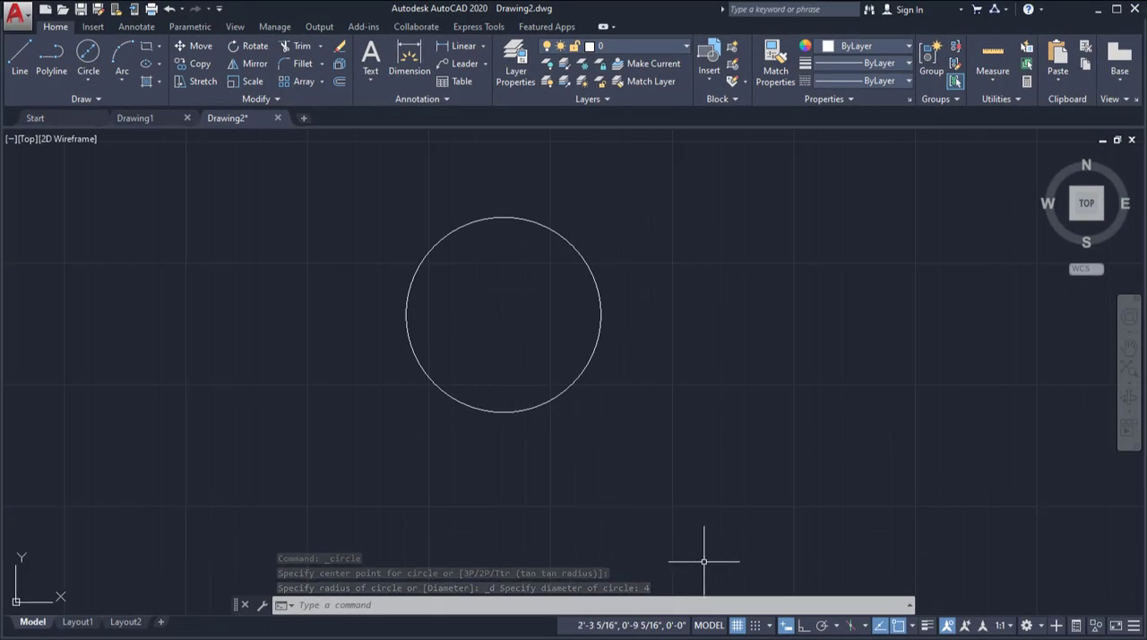
click(736, 625)
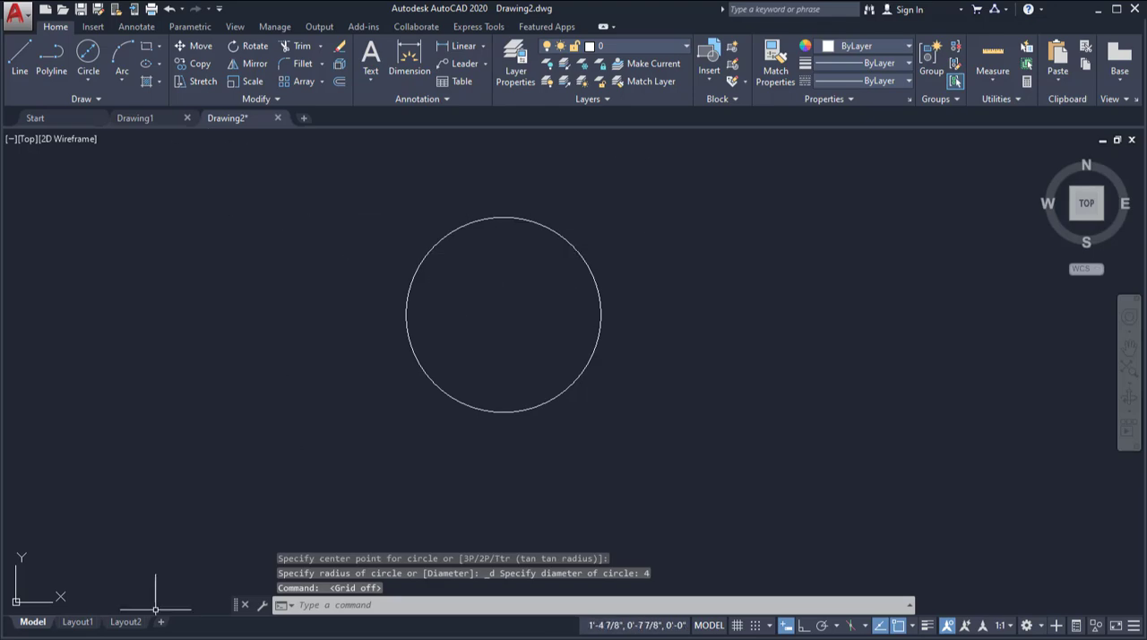
Consult the reference PDF, start a circle by centre point, and enable the Center and Midpoint object snaps.
key(alt+Tab)
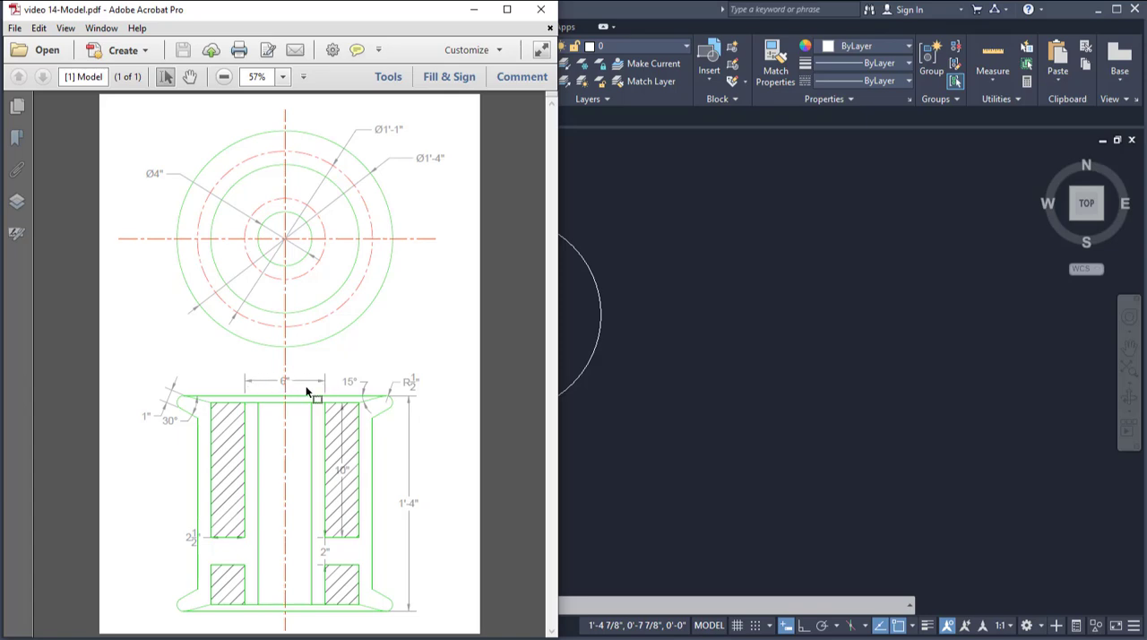
click(742, 351)
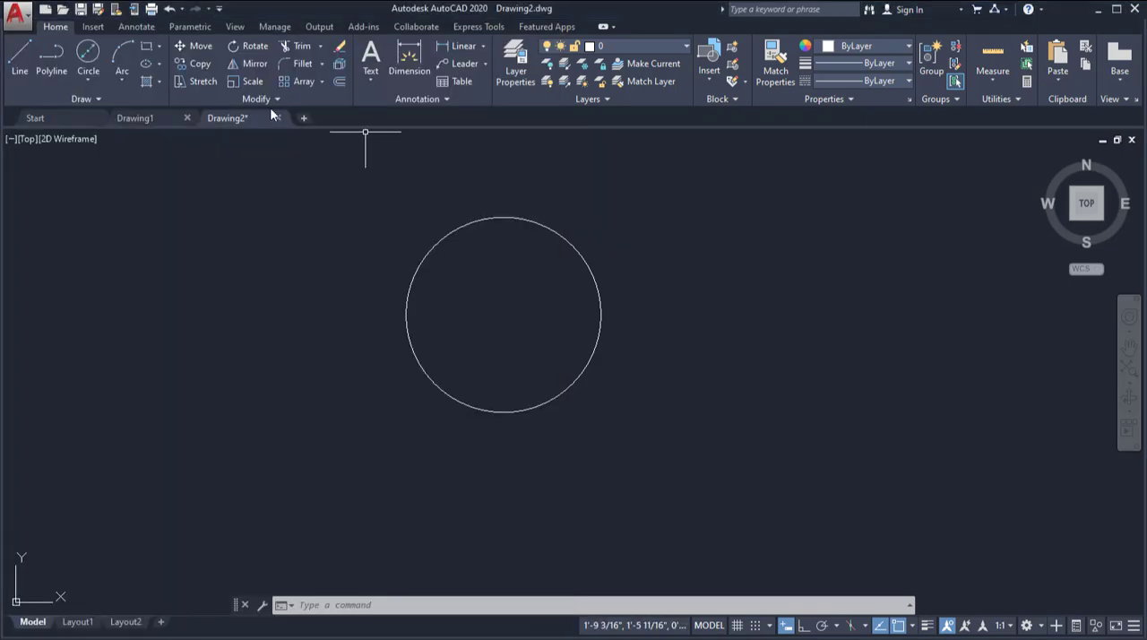
click(87, 56)
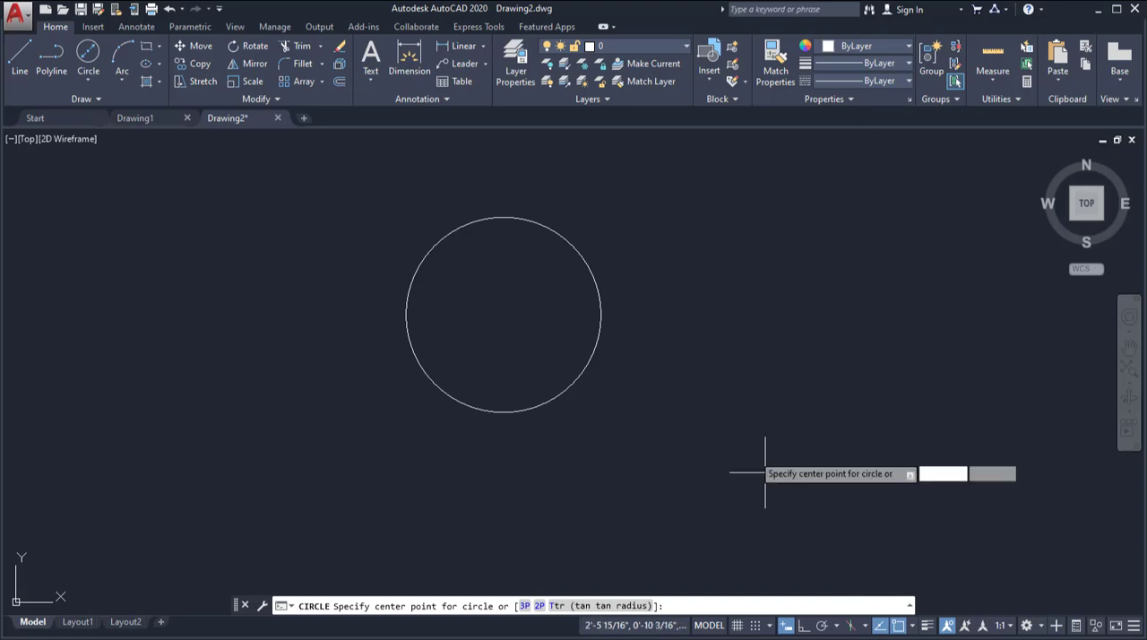
click(912, 626)
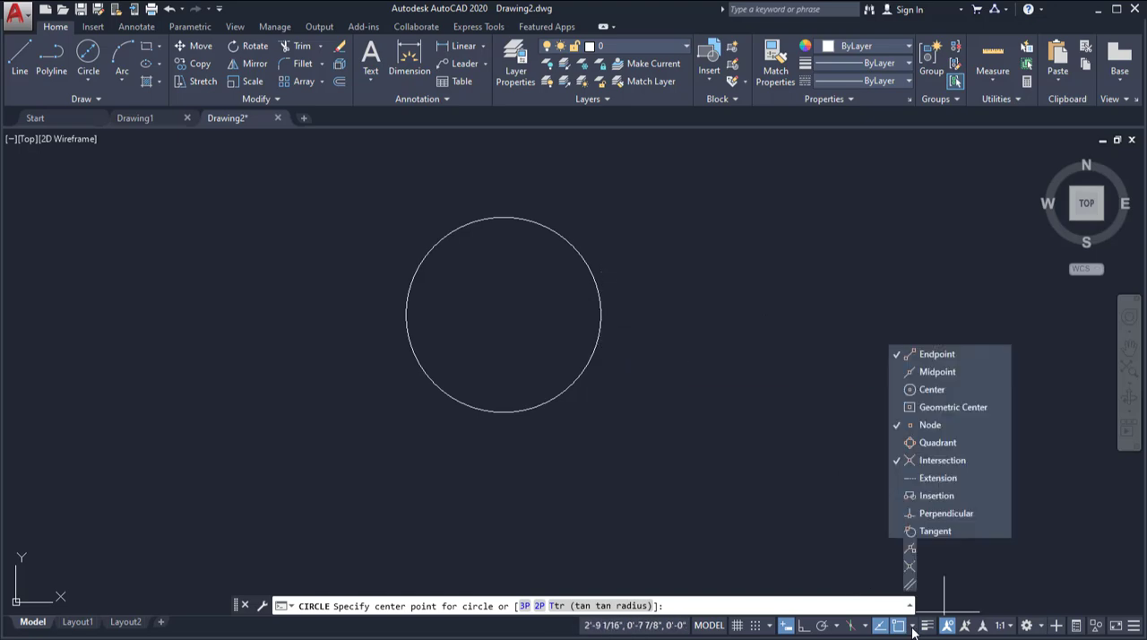
click(897, 390)
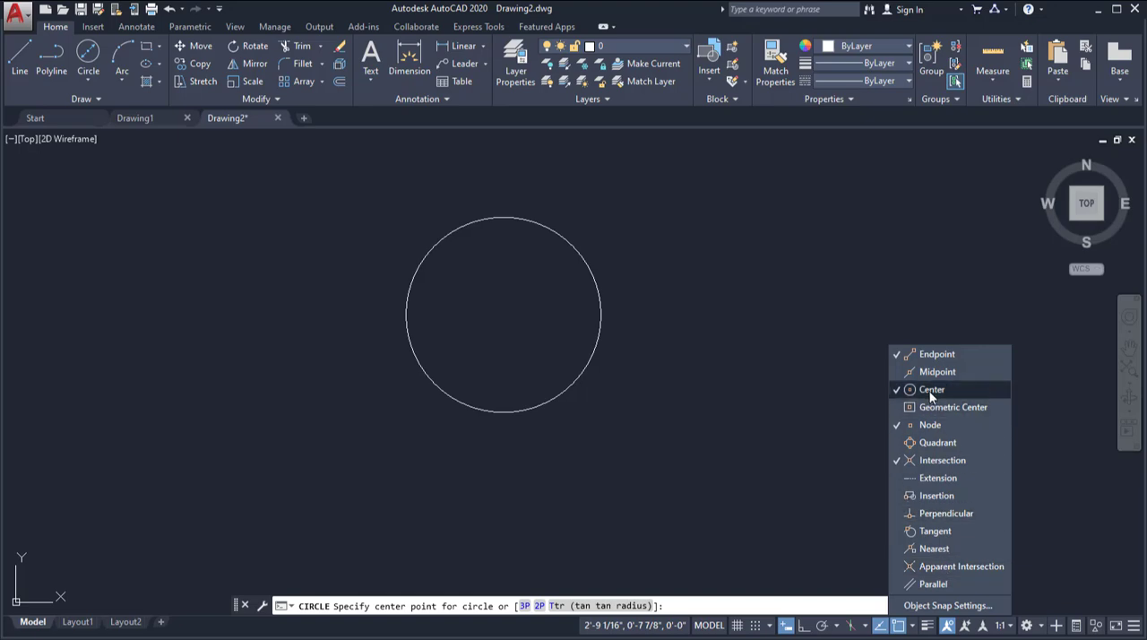
click(903, 371)
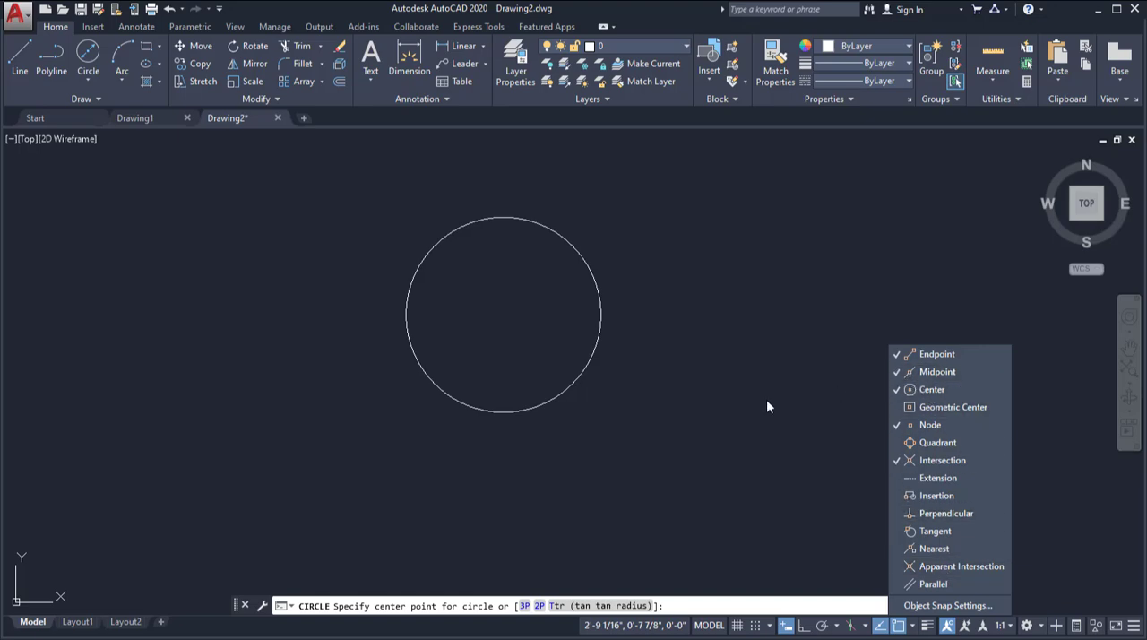
click(696, 389)
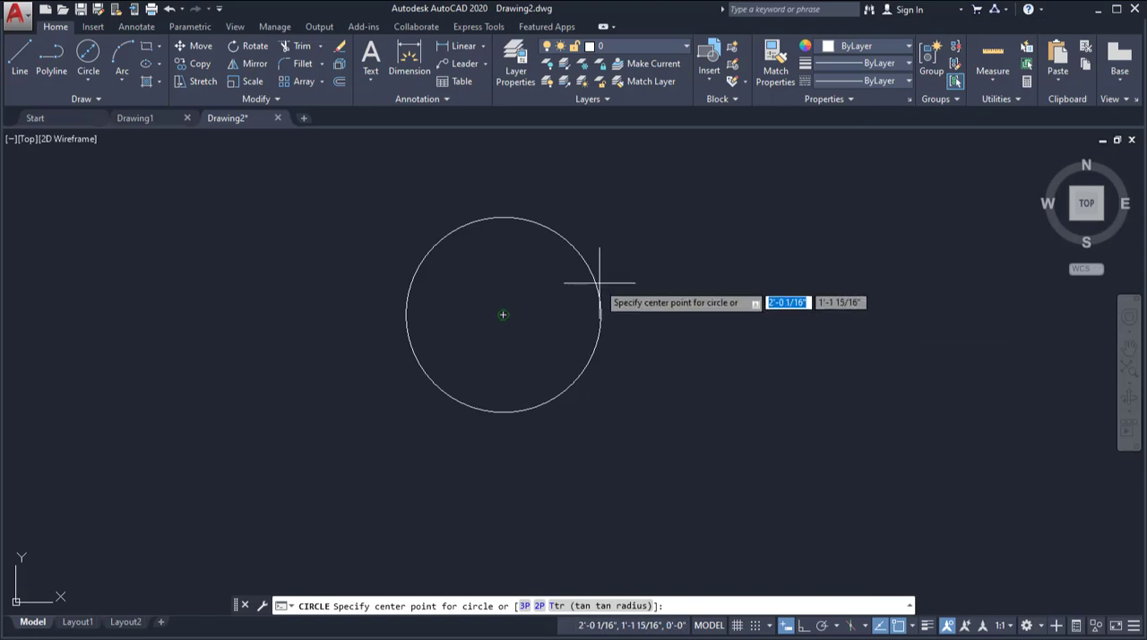
Draw a circle of 6-inch diameter concentric with the 4-inch circle, using the Diameter option.
click(503, 314)
key(Down)
key(Return)
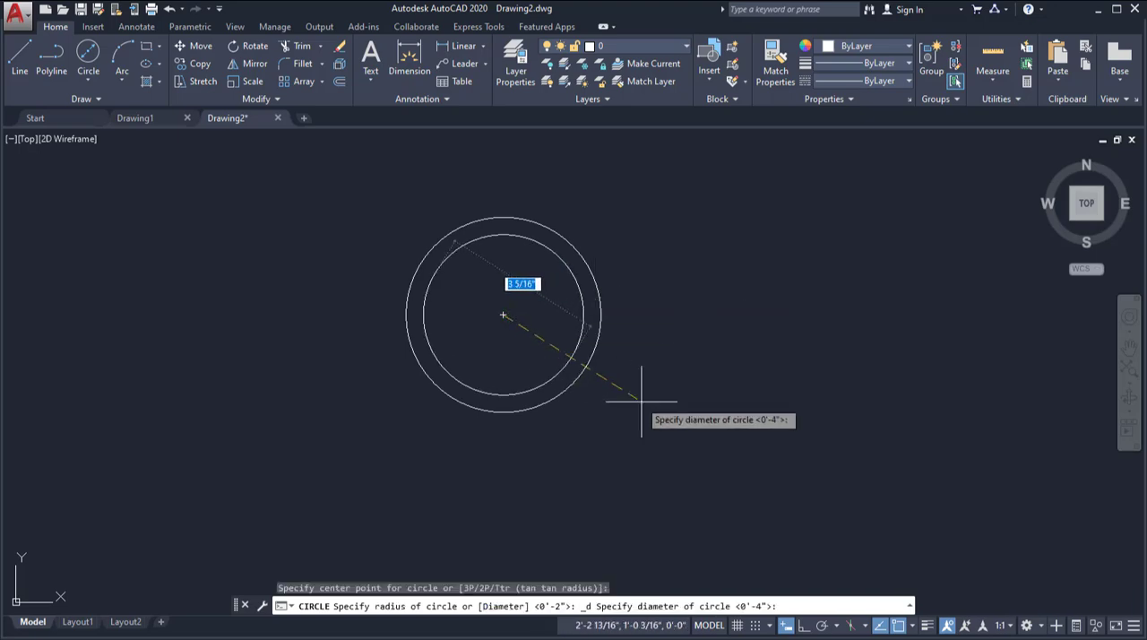
text(6)
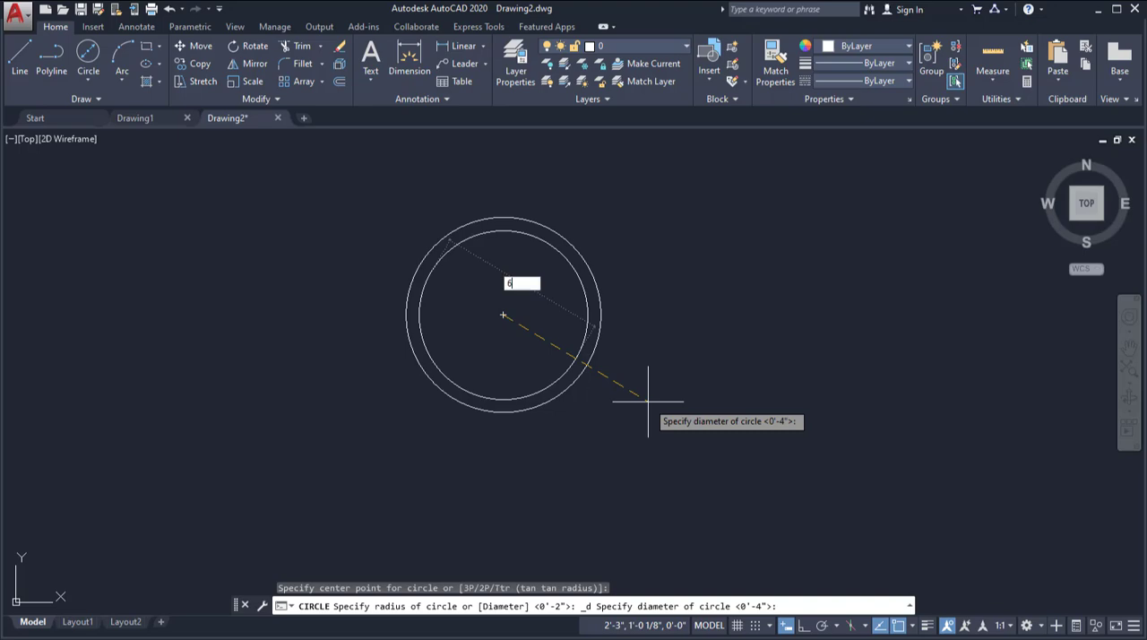
key(Return)
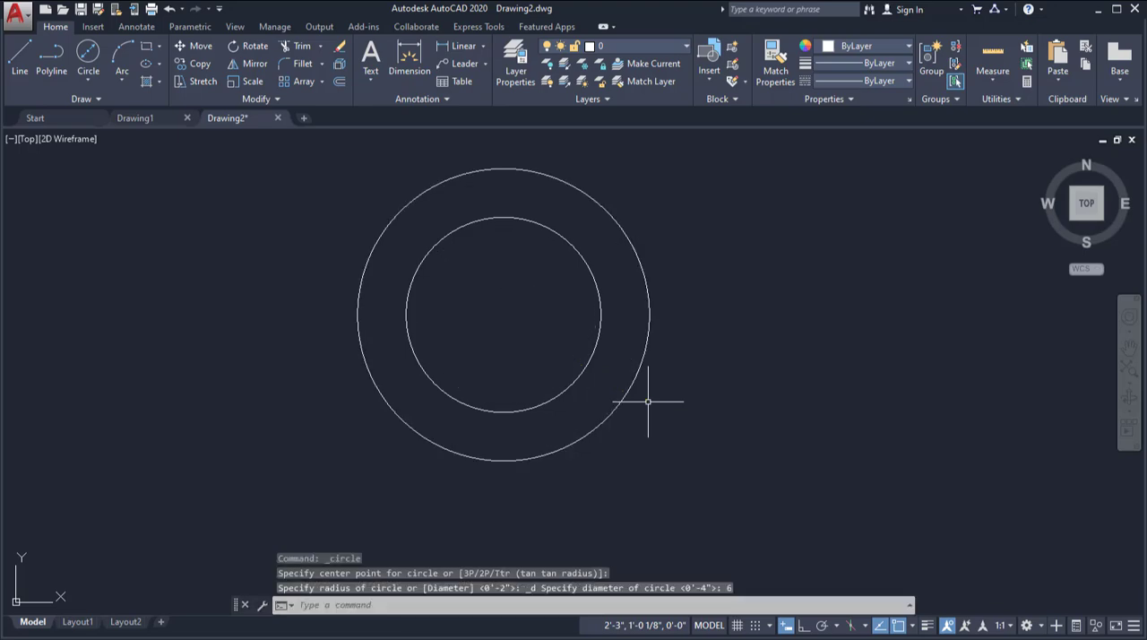
Work out the third circle's size from the reference PDF and draw it concentric with the others at 11 inches diameter.
key(alt+Tab)
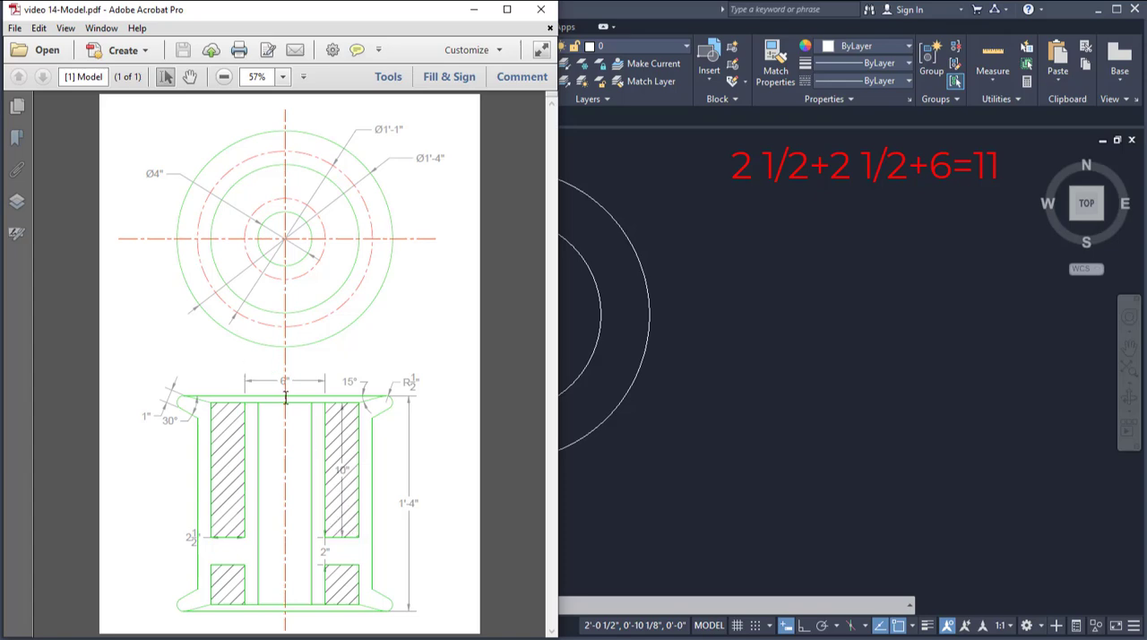
click(721, 369)
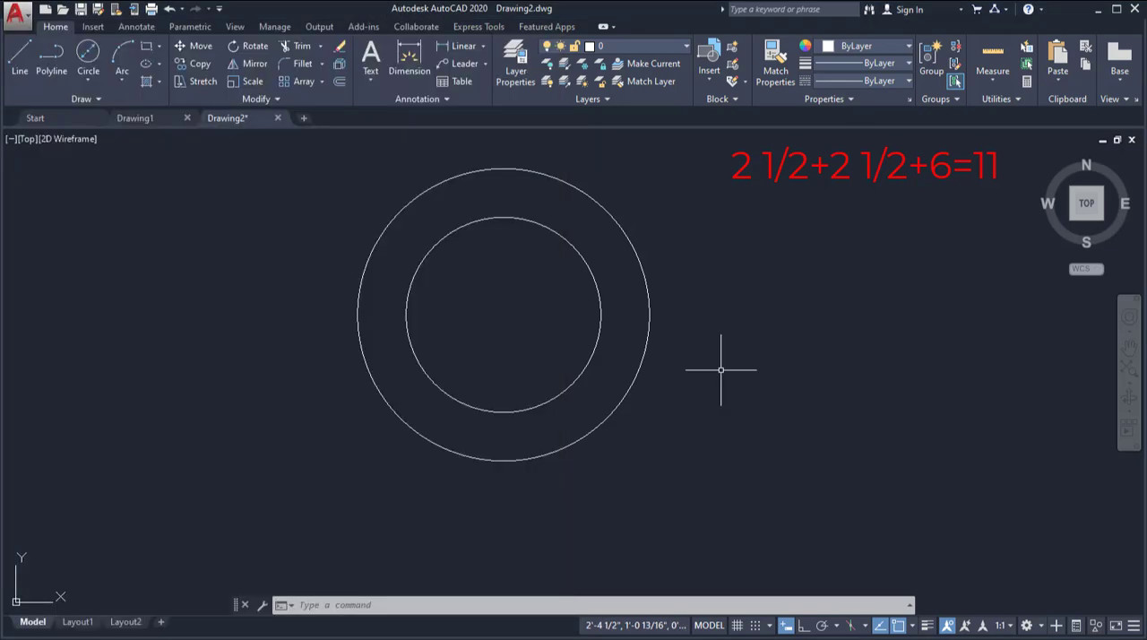
click(88, 56)
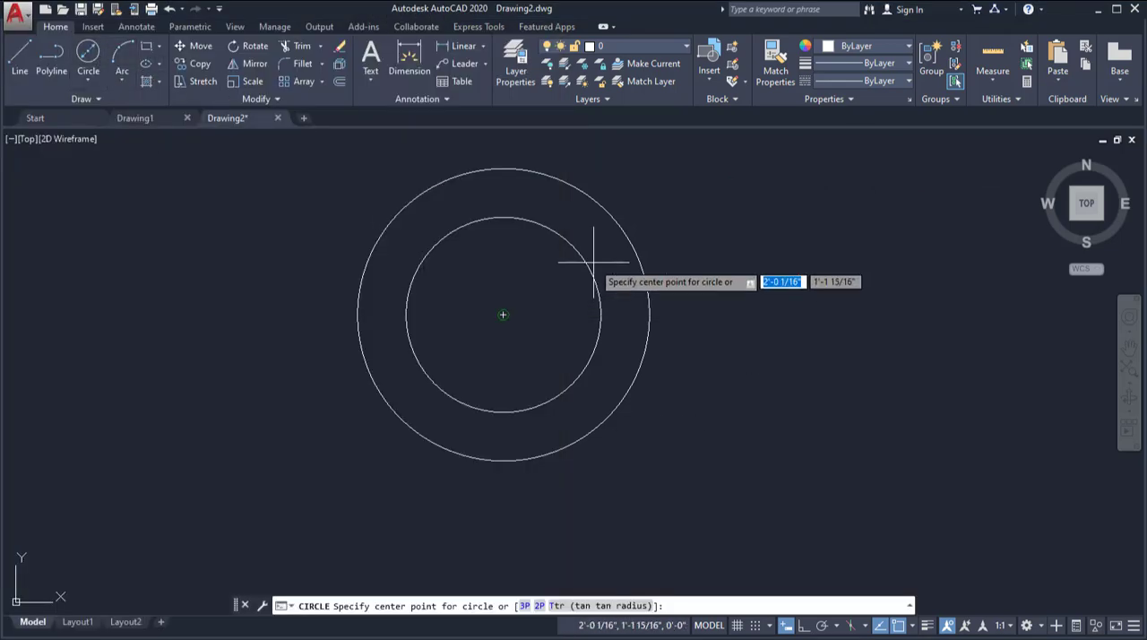
click(503, 314)
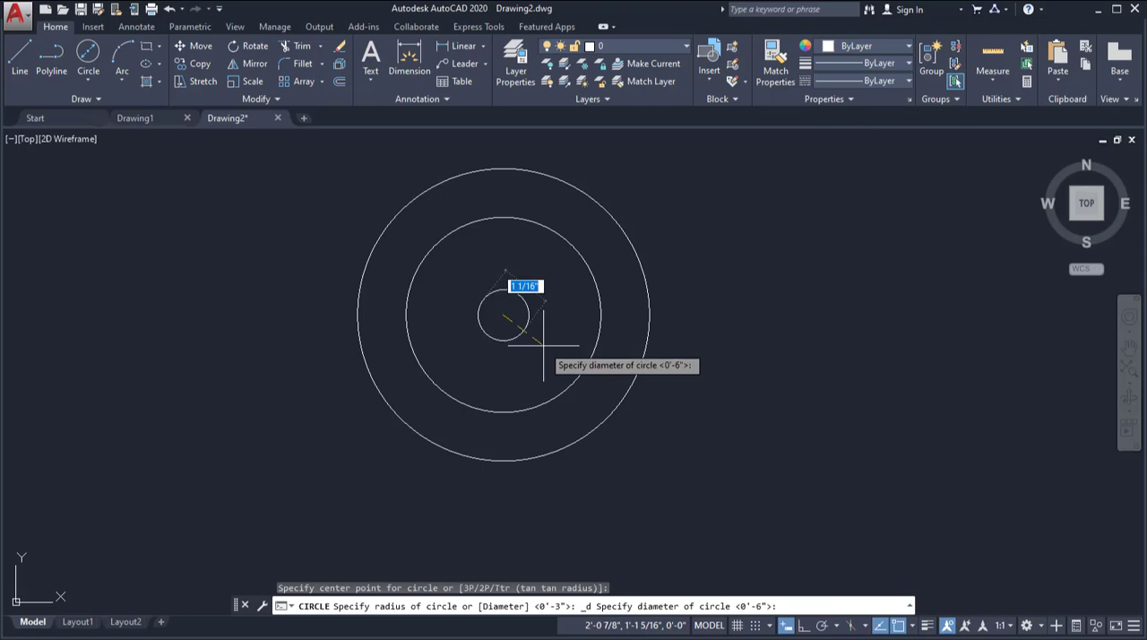
text(10)
key(Return)
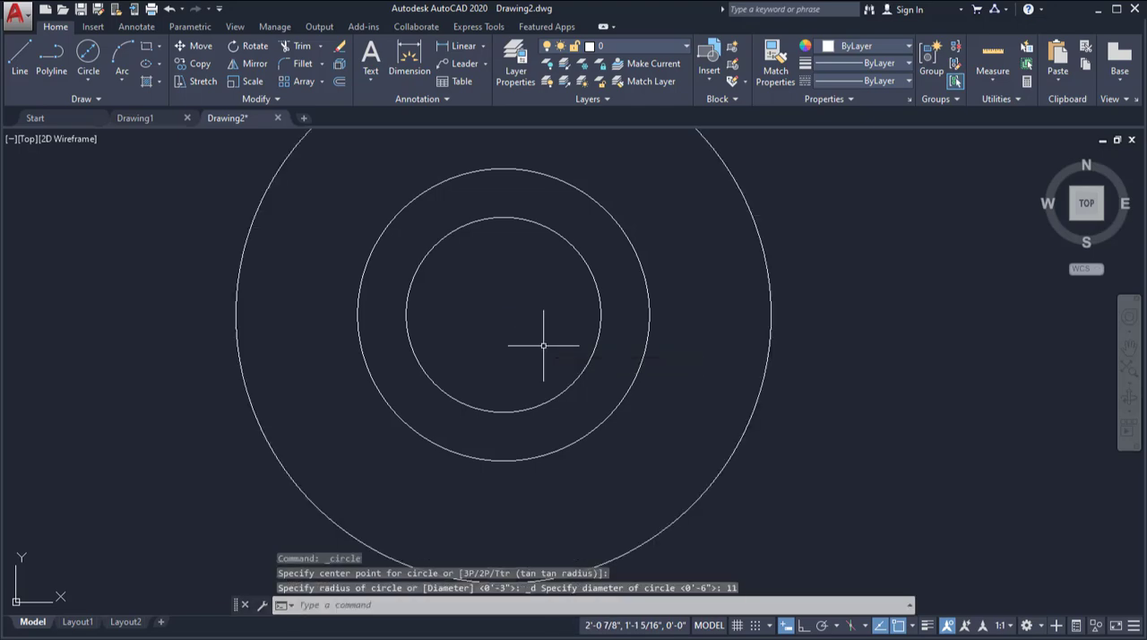
scroll(578, 379, down, 2)
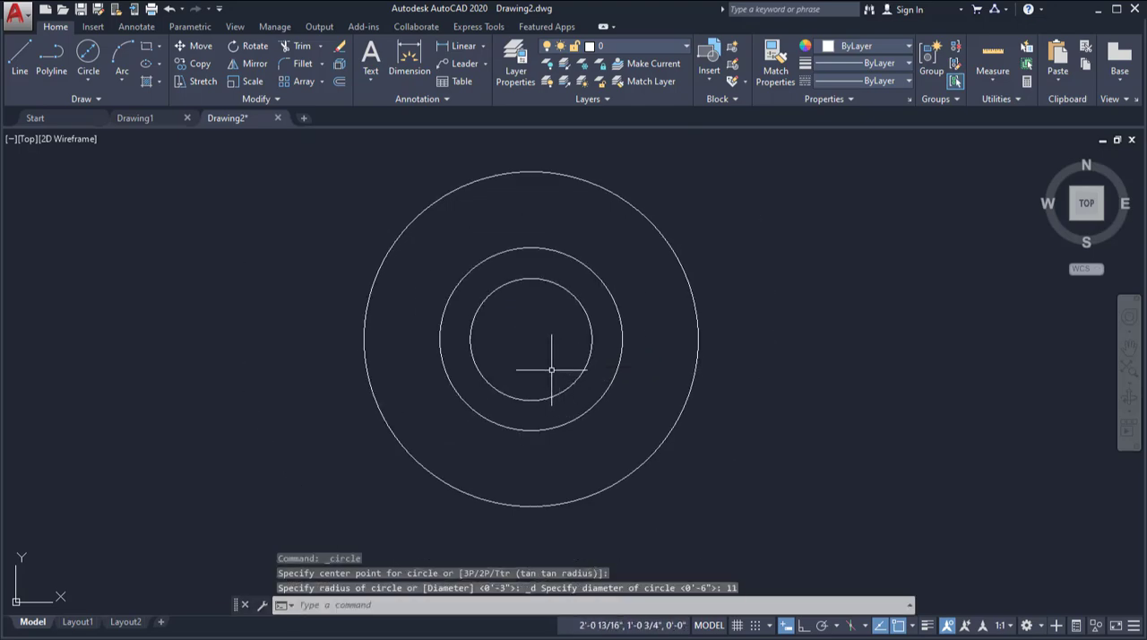
Check the flange diameters in the reference PDF and draw a circle of 1'-1" diameter concentric with the existing circles.
key(alt+Tab)
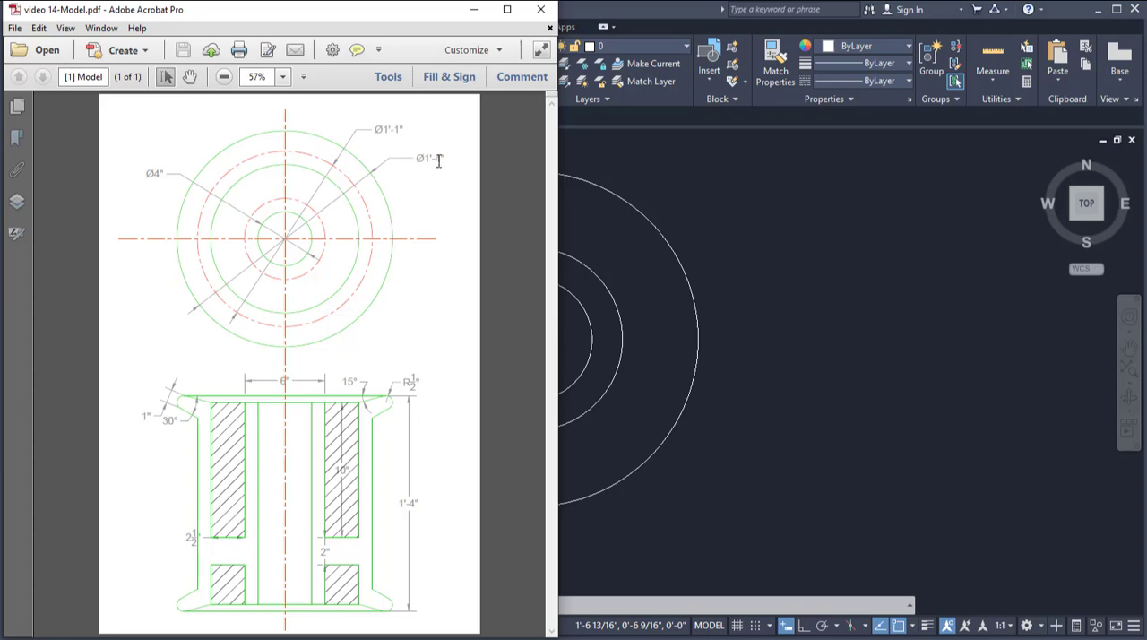
click(724, 353)
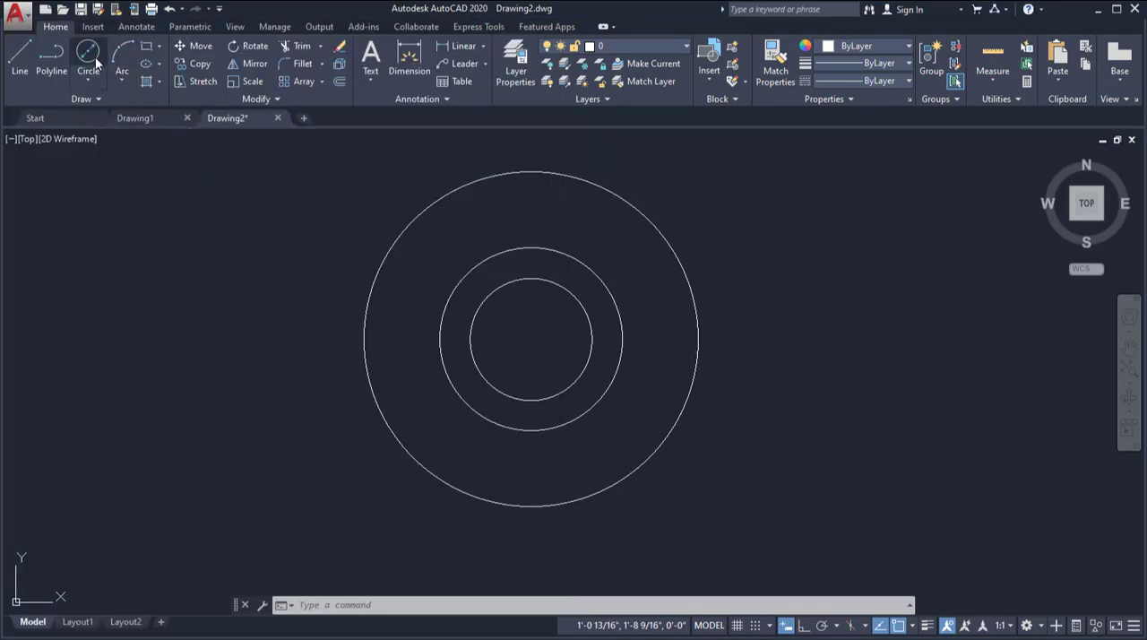
click(97, 61)
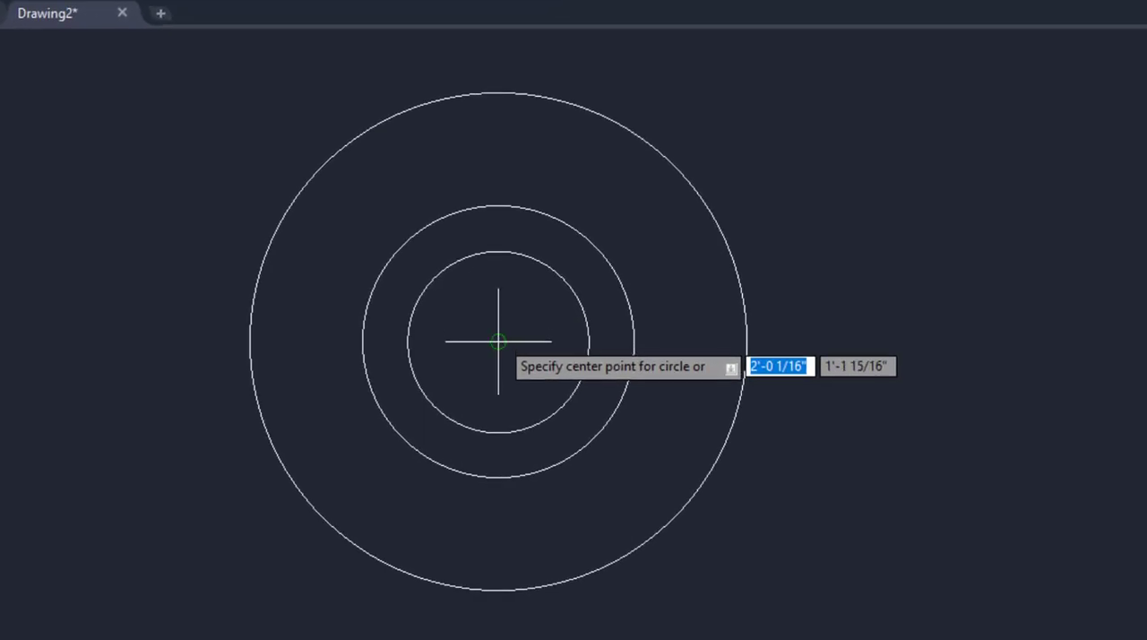
click(498, 342)
text(d)
key(Return)
text(1)
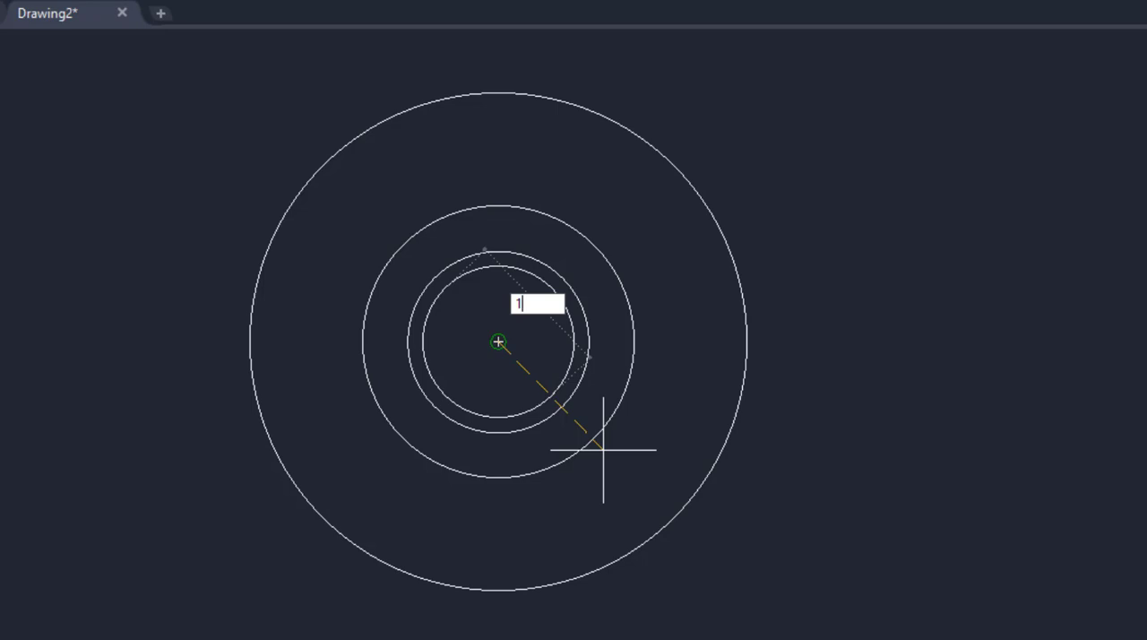
text('1)
key(Return)
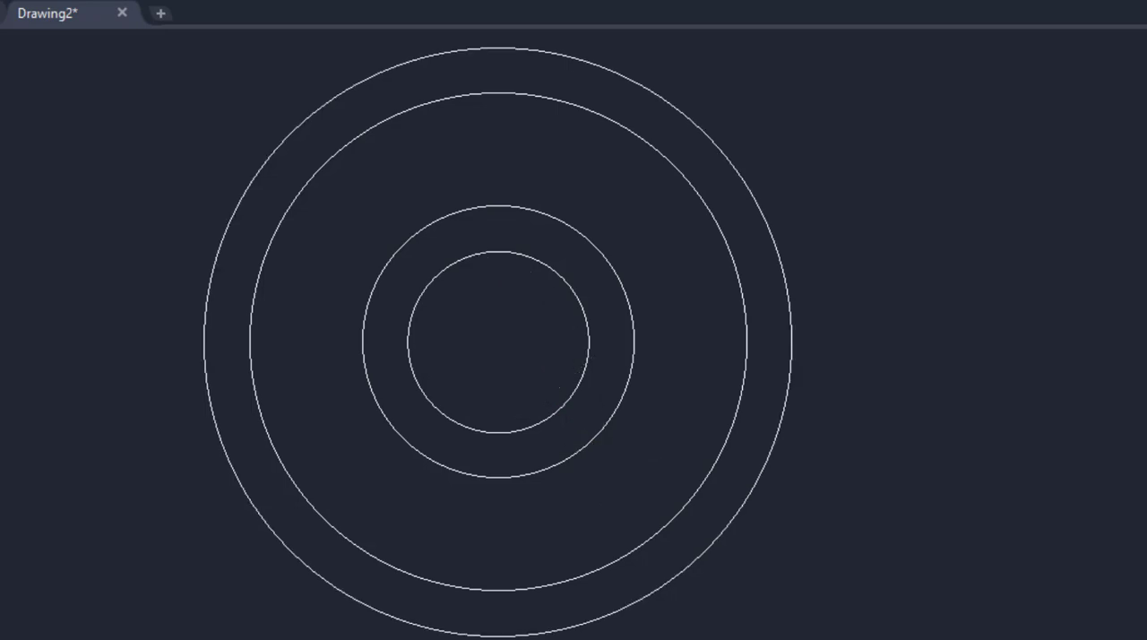
key(Return)
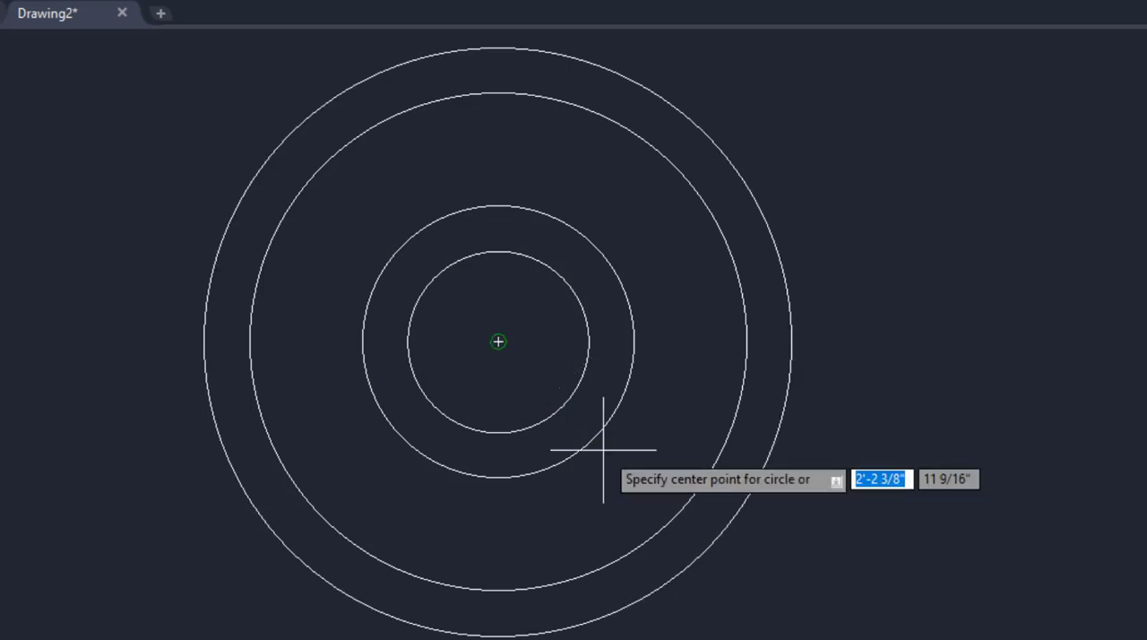
click(498, 342)
text(1)
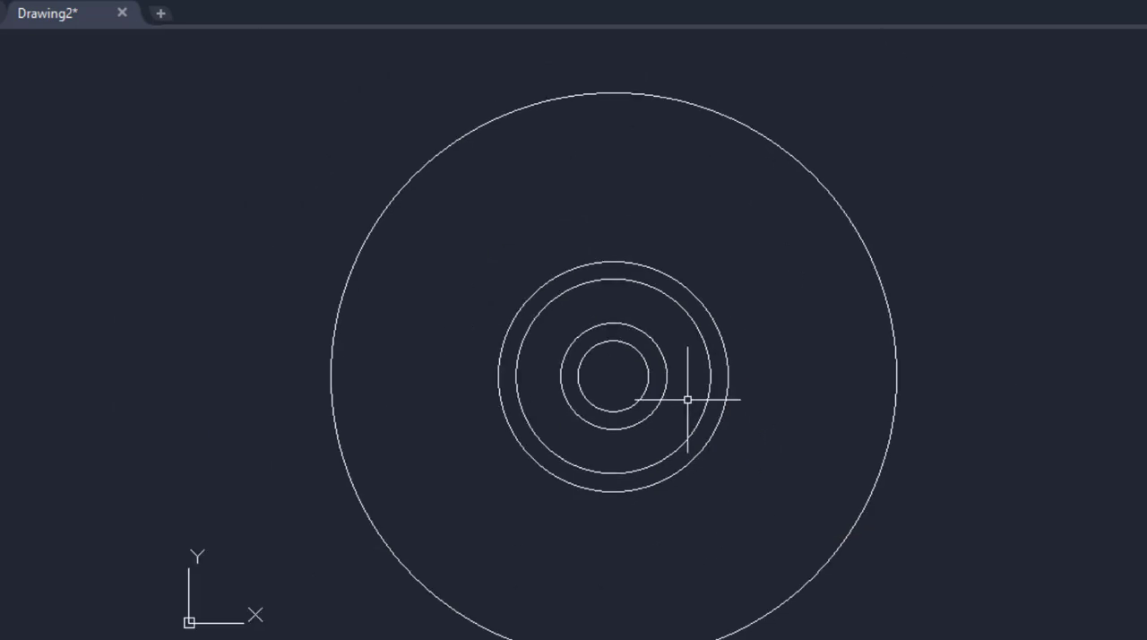
click(921, 302)
click(819, 353)
key(Delete)
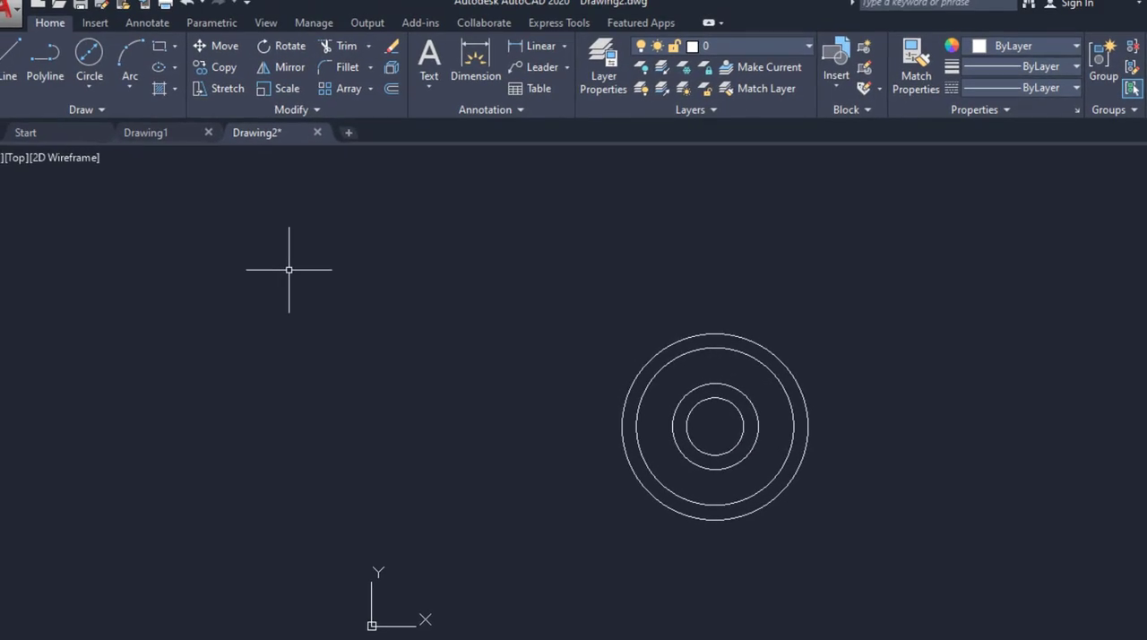
Draw the outermost circle concentric with the others at 1'4" diameter, using the Diameter option.
click(90, 56)
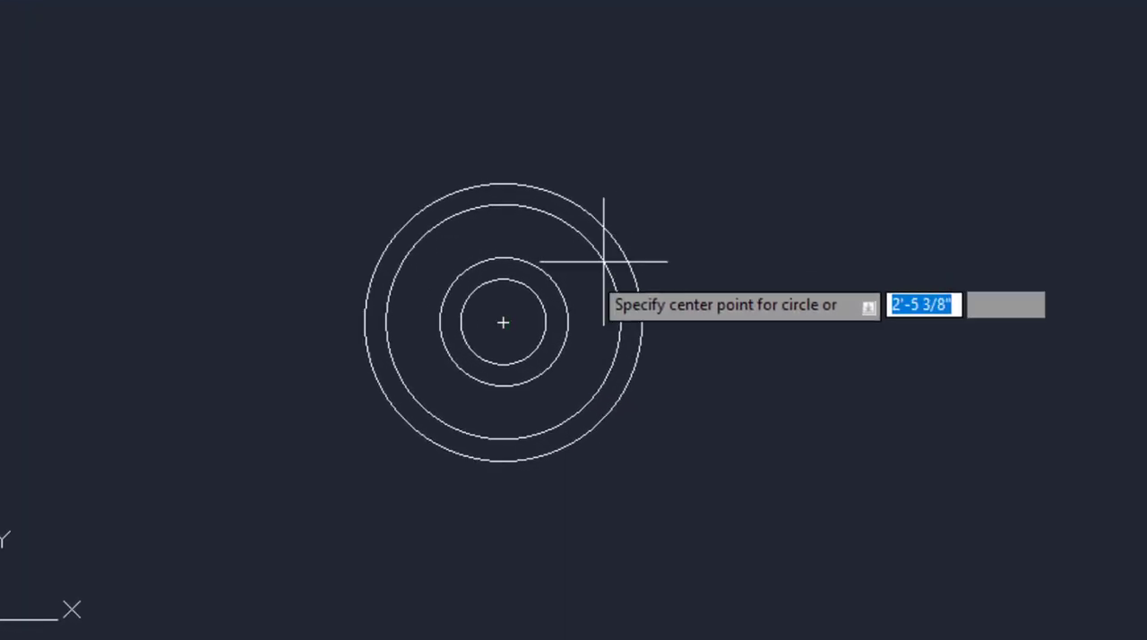
click(503, 323)
text(d)
key(Return)
text(1)
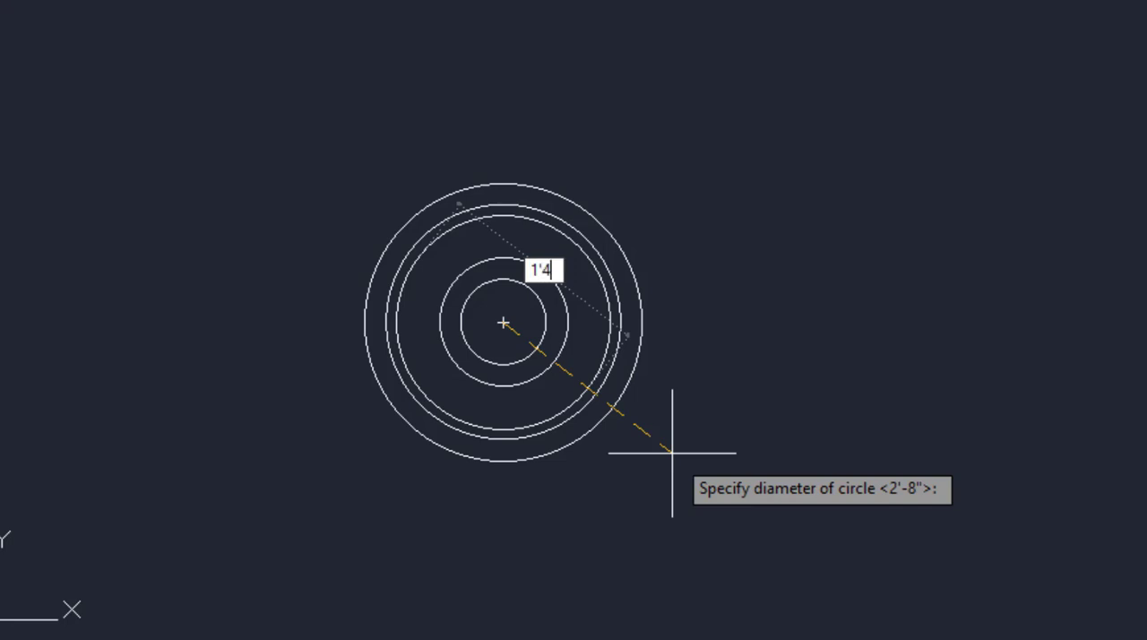
text('4)
key(Return)
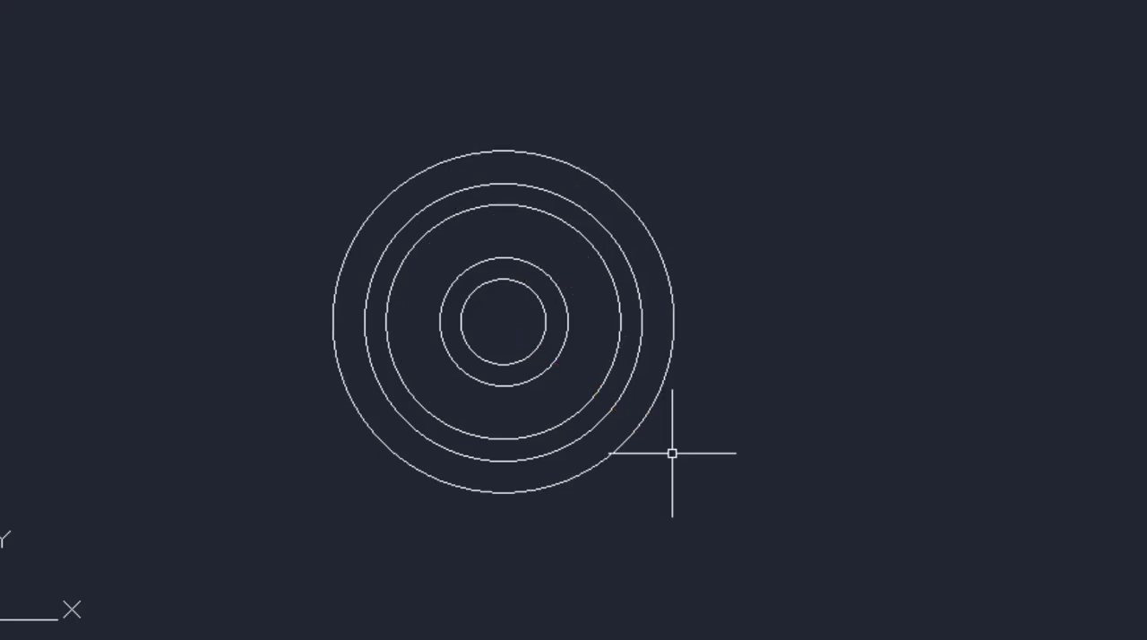
Draw vertical construction lines through the right-hand quadrants of the three largest circles.
middle_drag(594, 463, 488, 289)
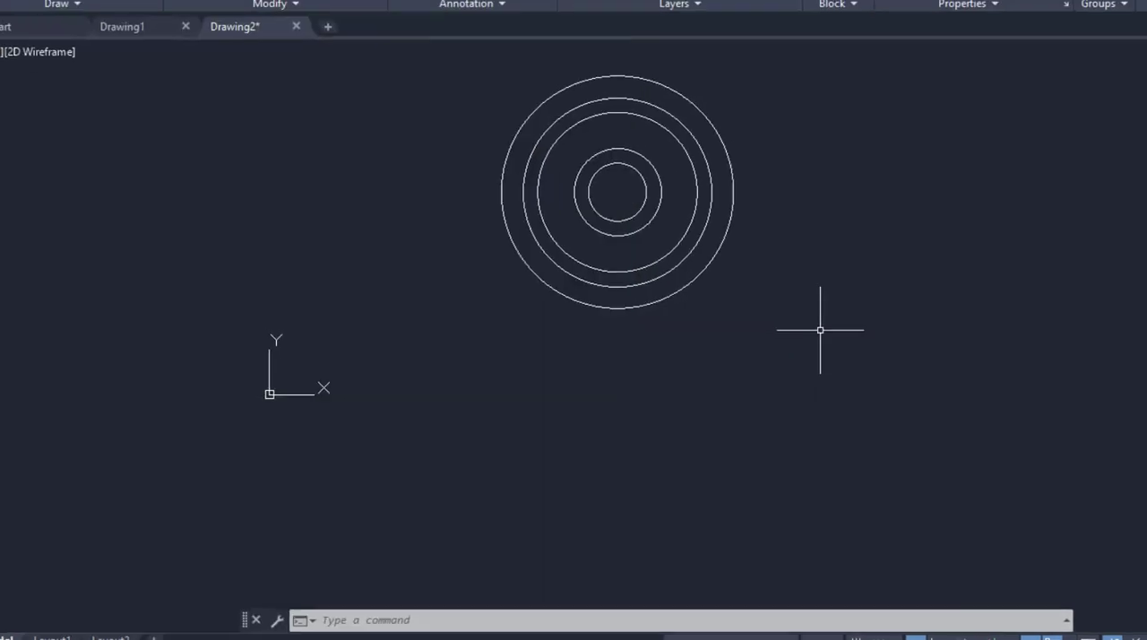
click(114, 27)
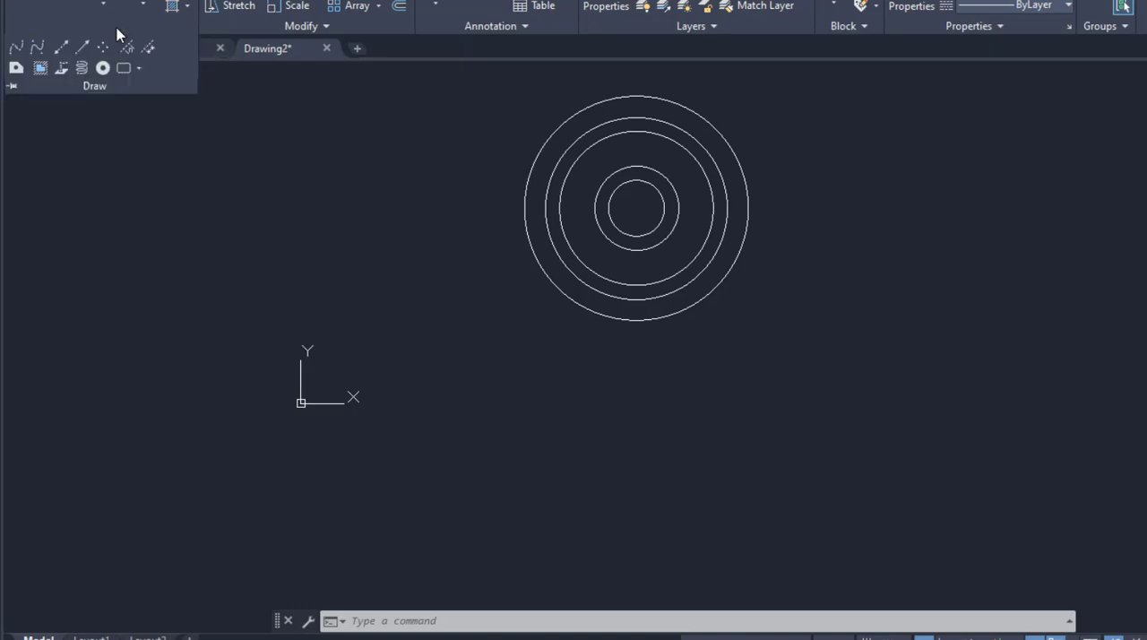
click(61, 53)
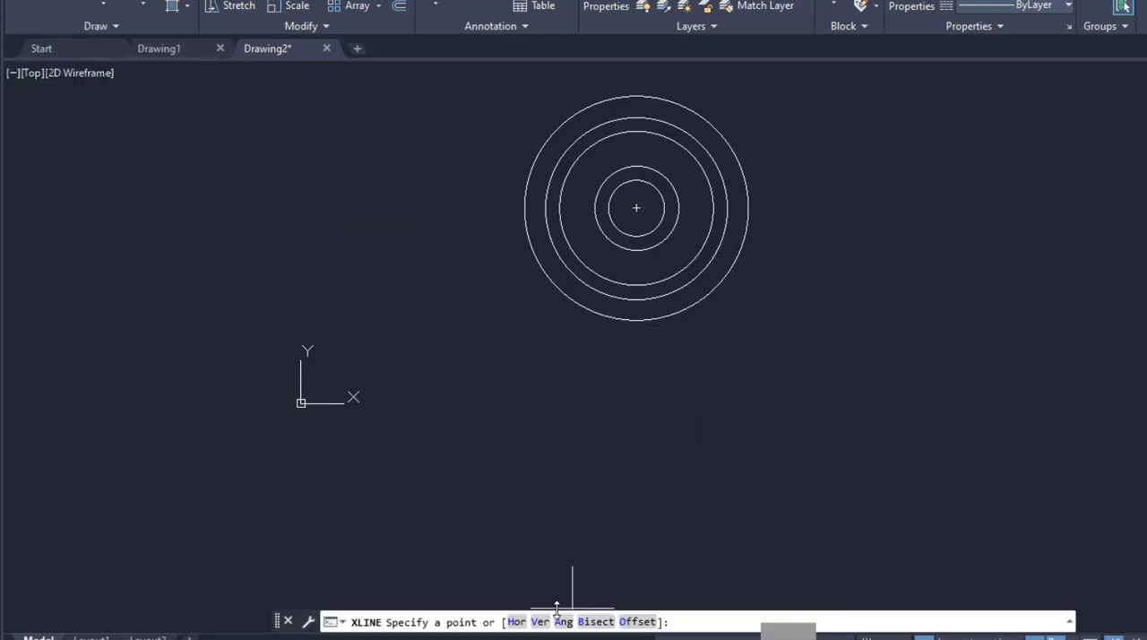
click(541, 622)
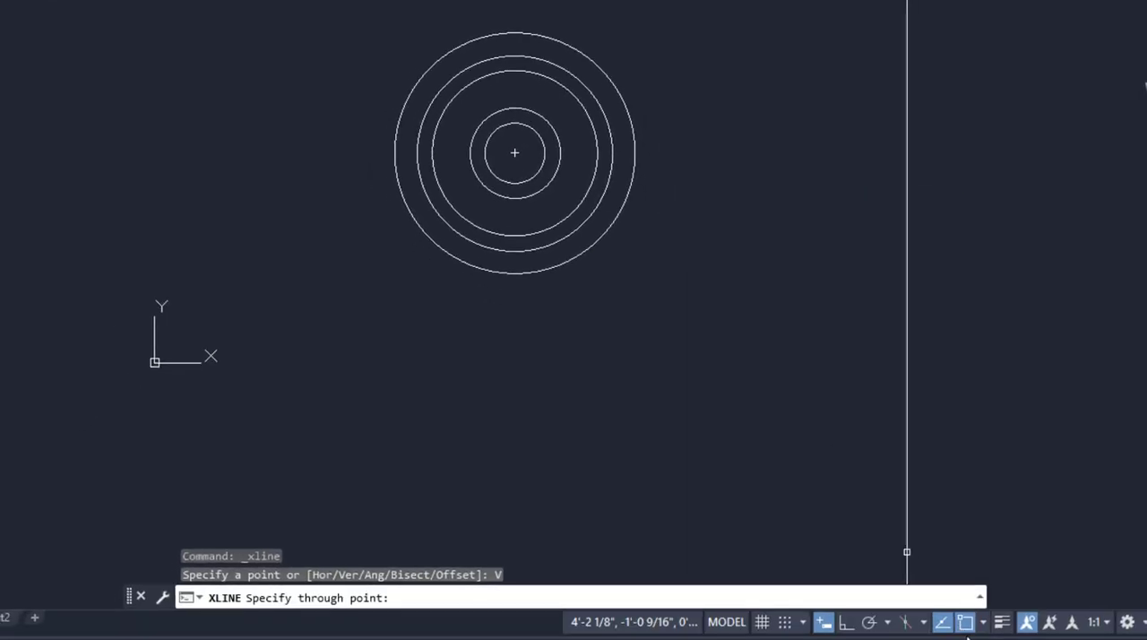
click(982, 622)
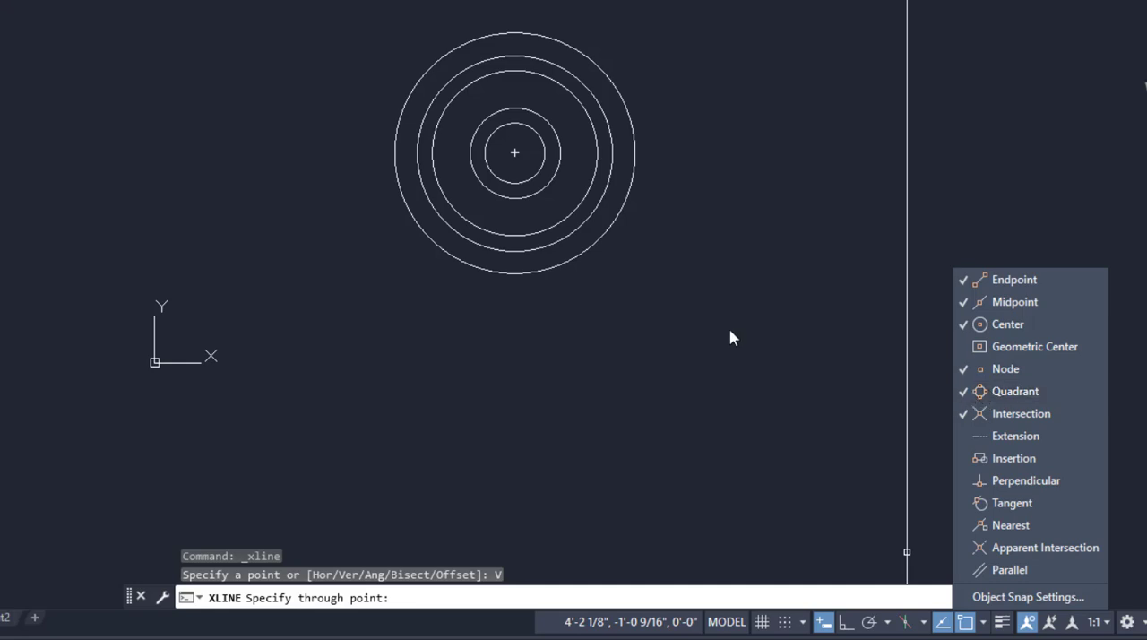
click(698, 319)
click(634, 153)
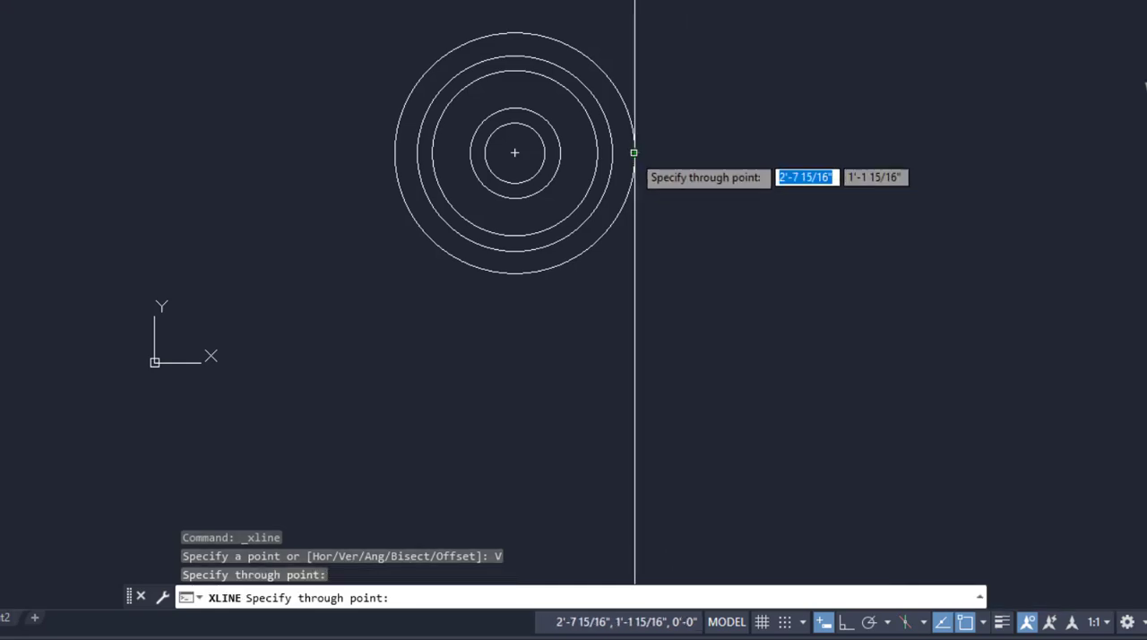
click(612, 154)
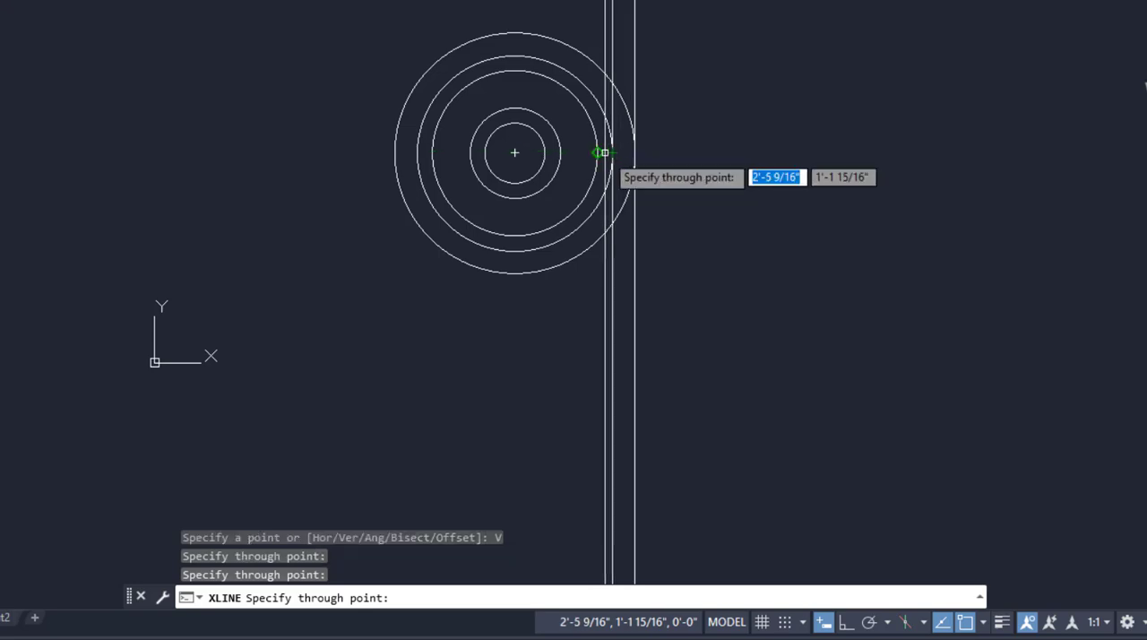
click(597, 153)
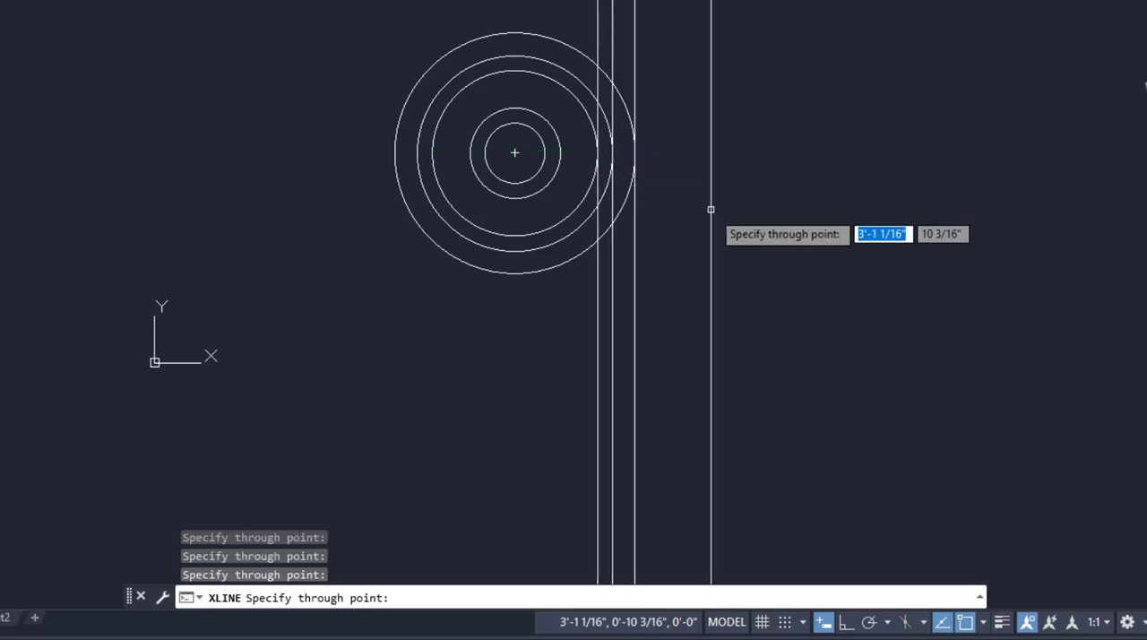
key(Return)
key(Return)
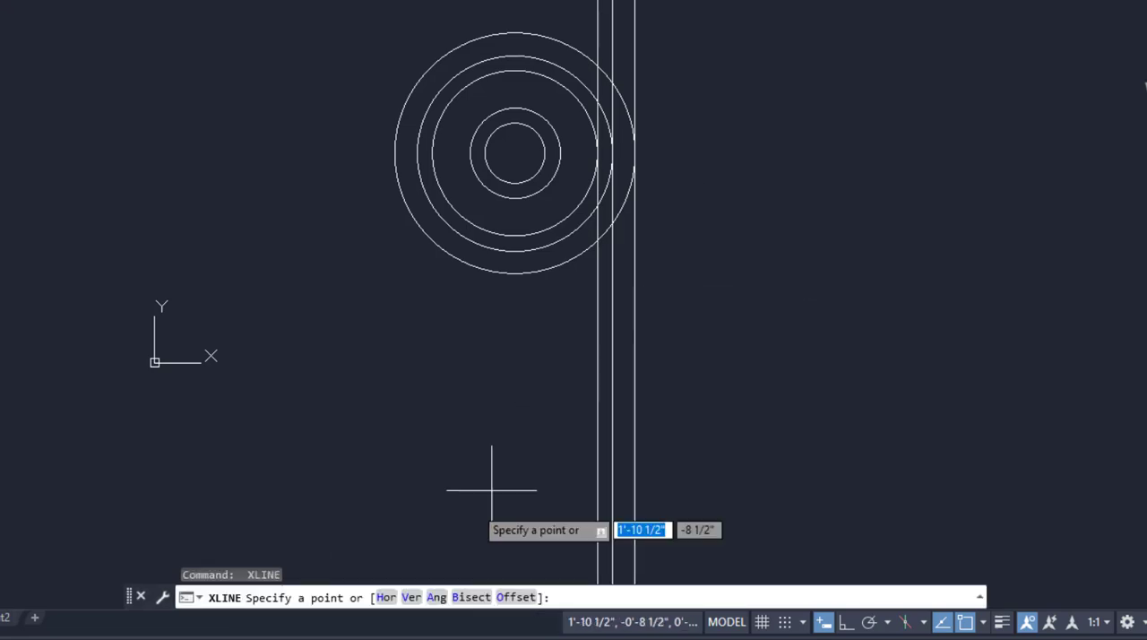
Draw a horizontal construction line a short distance below the circles, crossing the vertical construction lines.
click(387, 597)
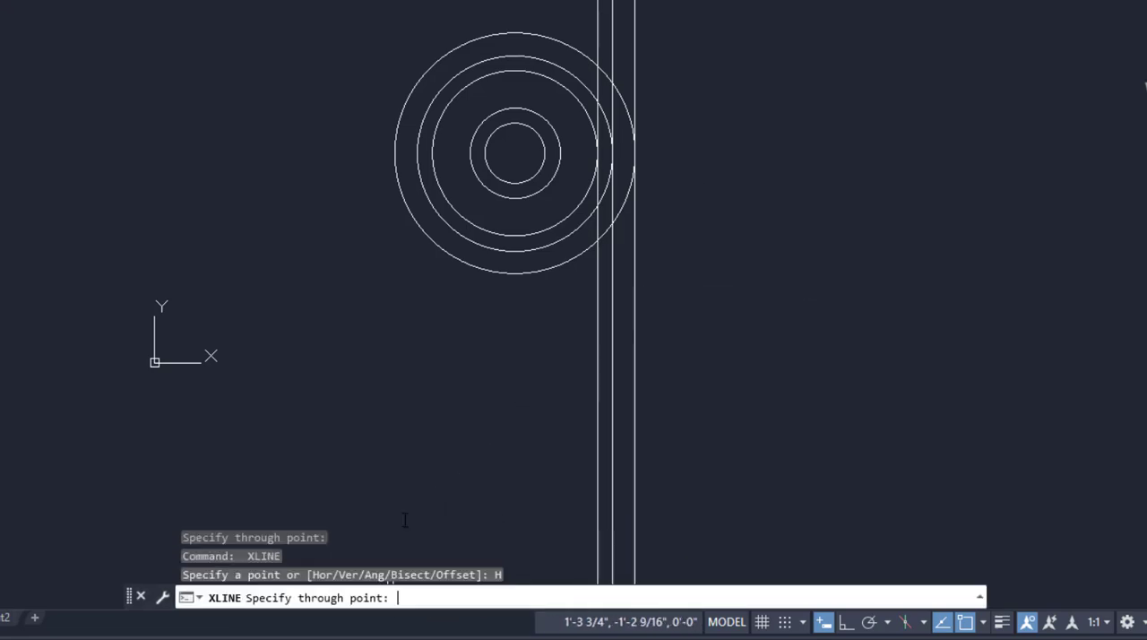
click(486, 324)
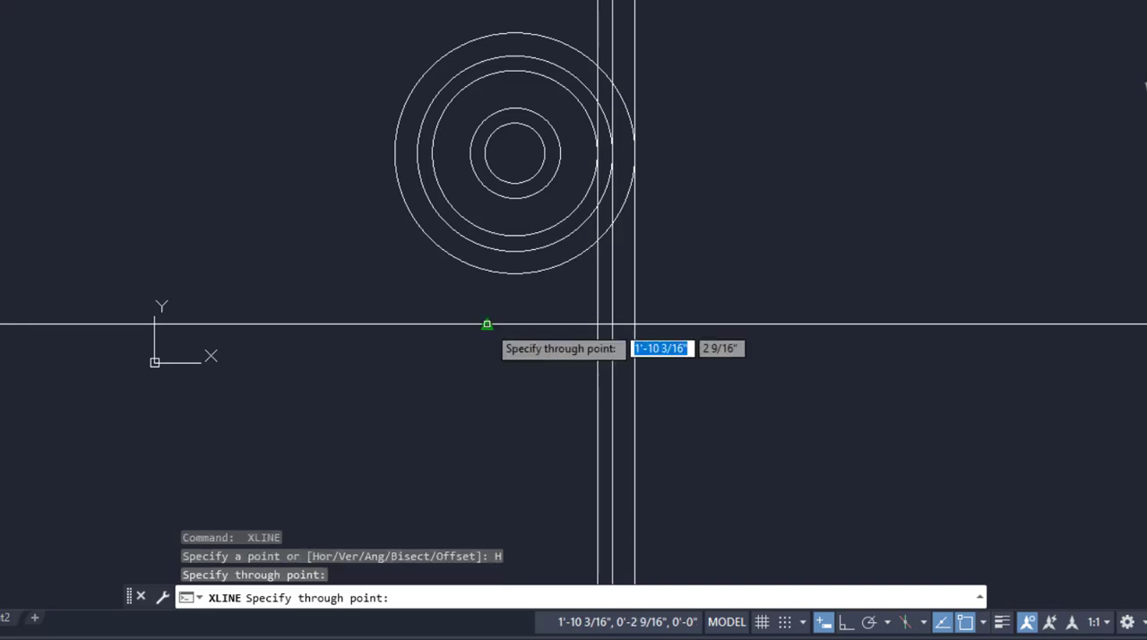
key(Return)
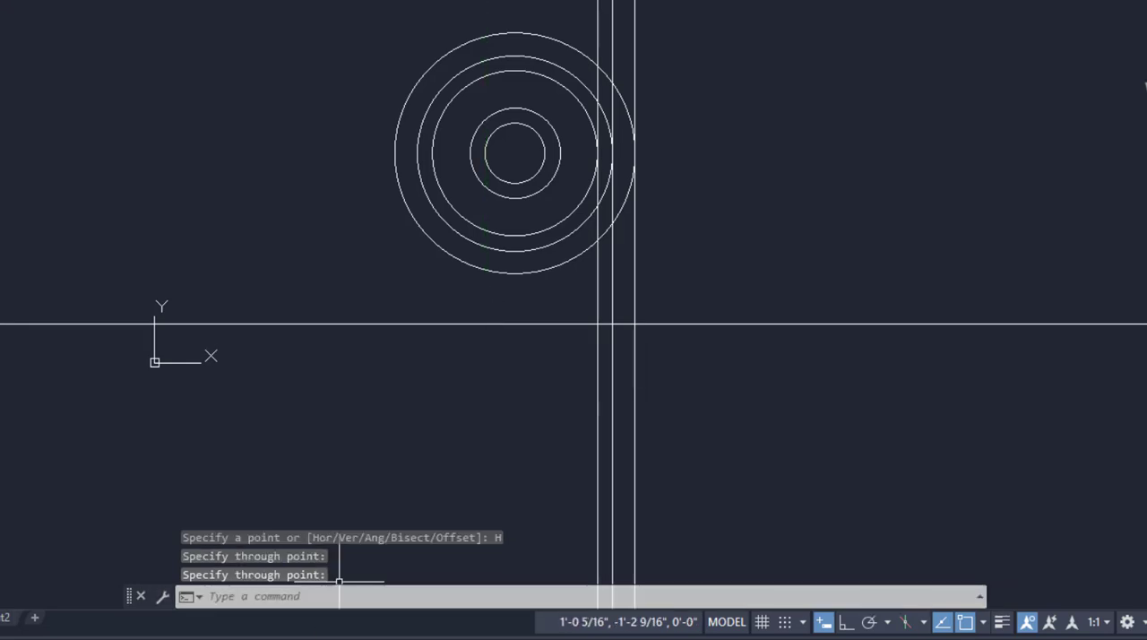
Consult the PDF, then draw a line about 5 5/8" long down-left at 165 degrees from where the outermost vertical and horizontal construction lines cross.
key(alt+Tab)
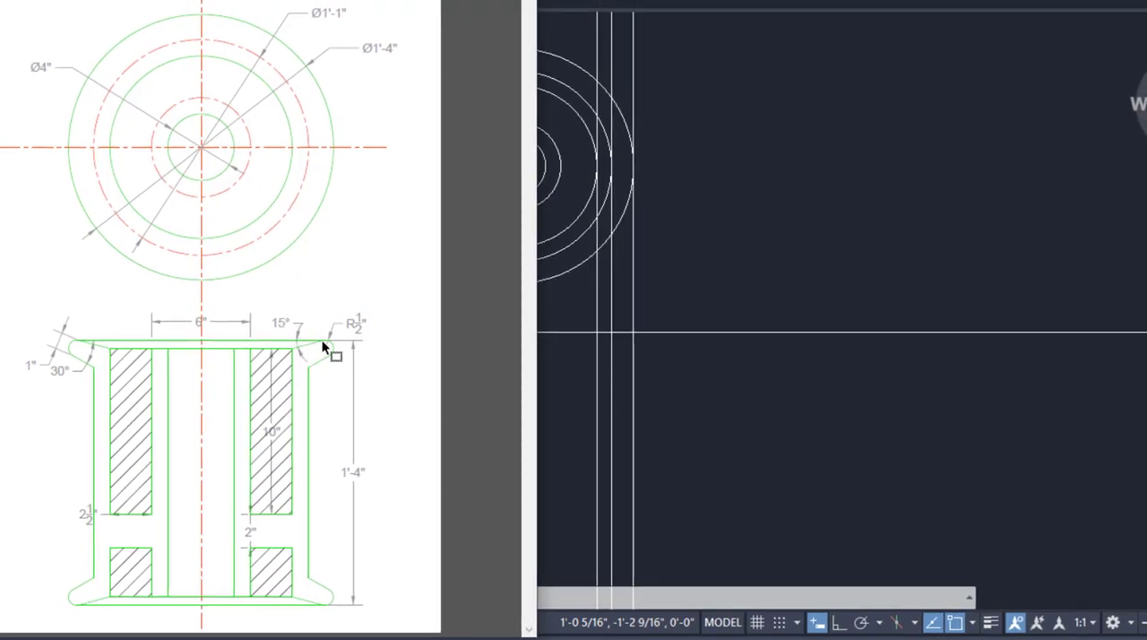
key(alt+Tab)
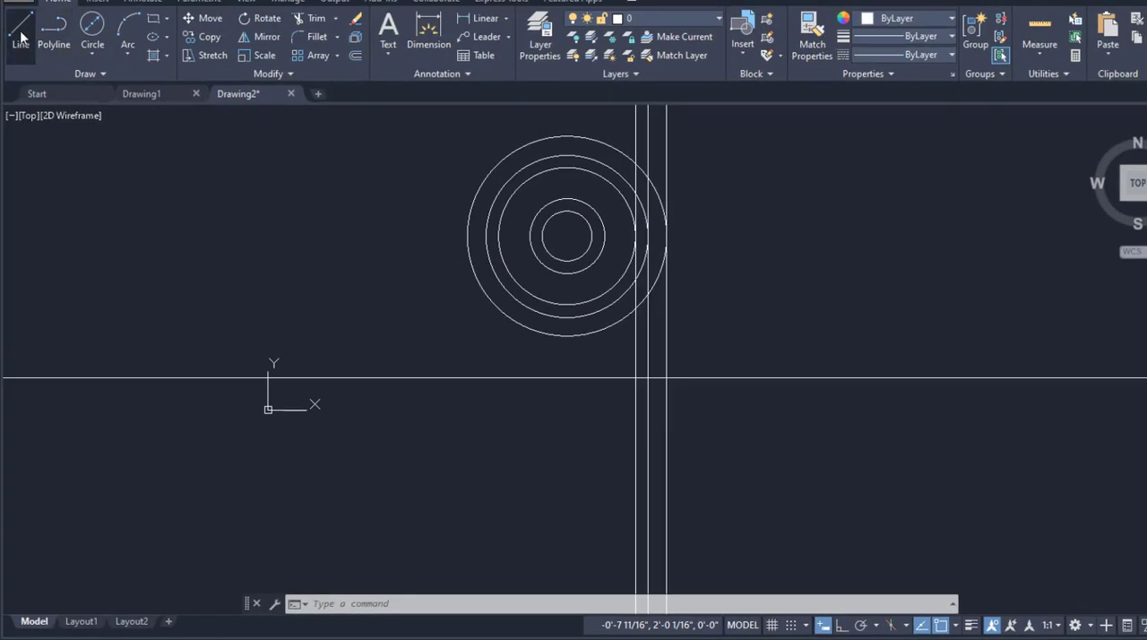
click(20, 31)
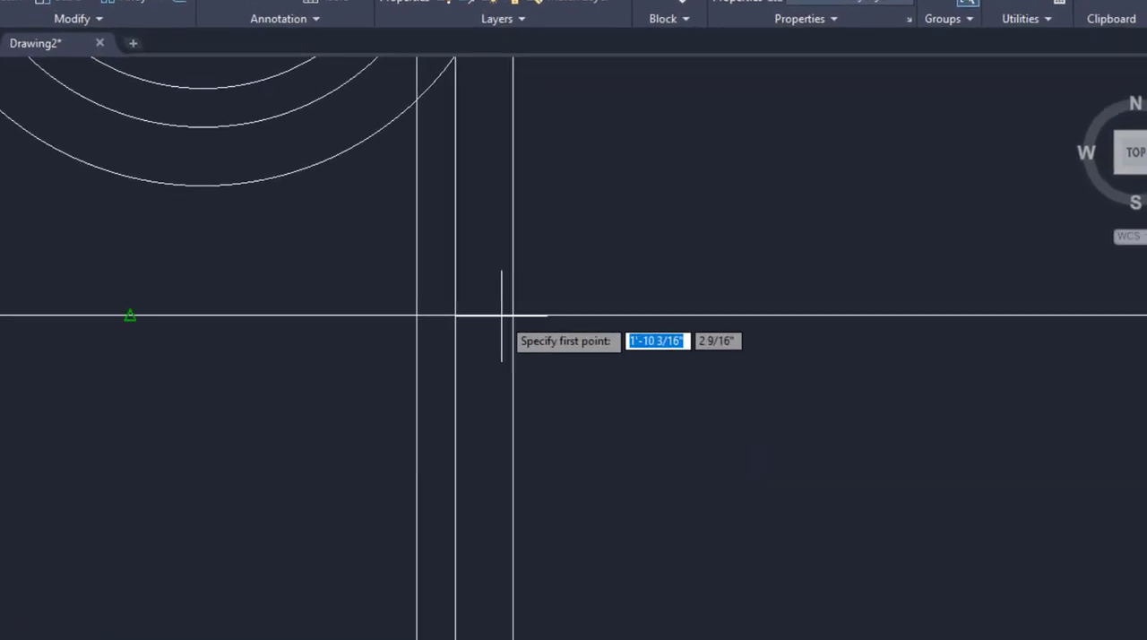
click(513, 314)
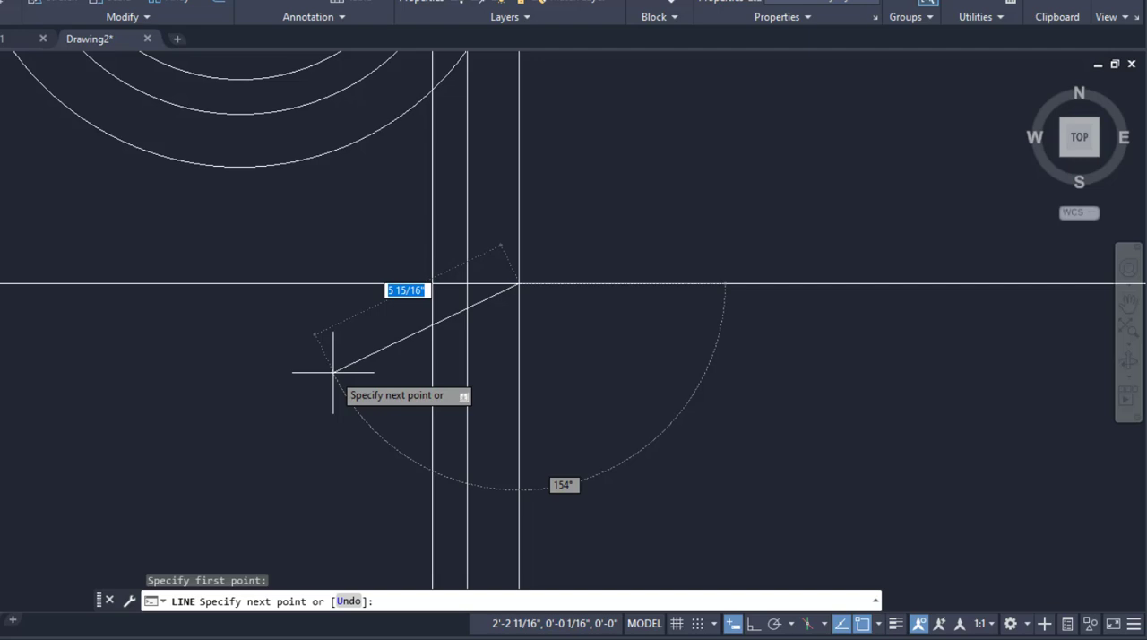
key(Tab)
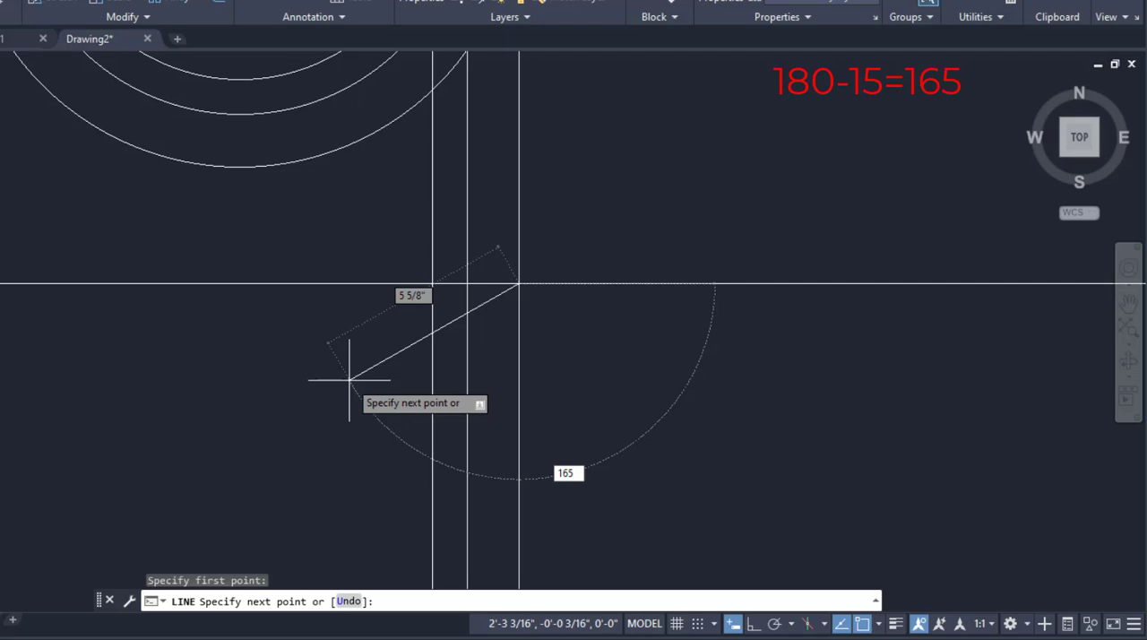
key(Return)
key(Return)
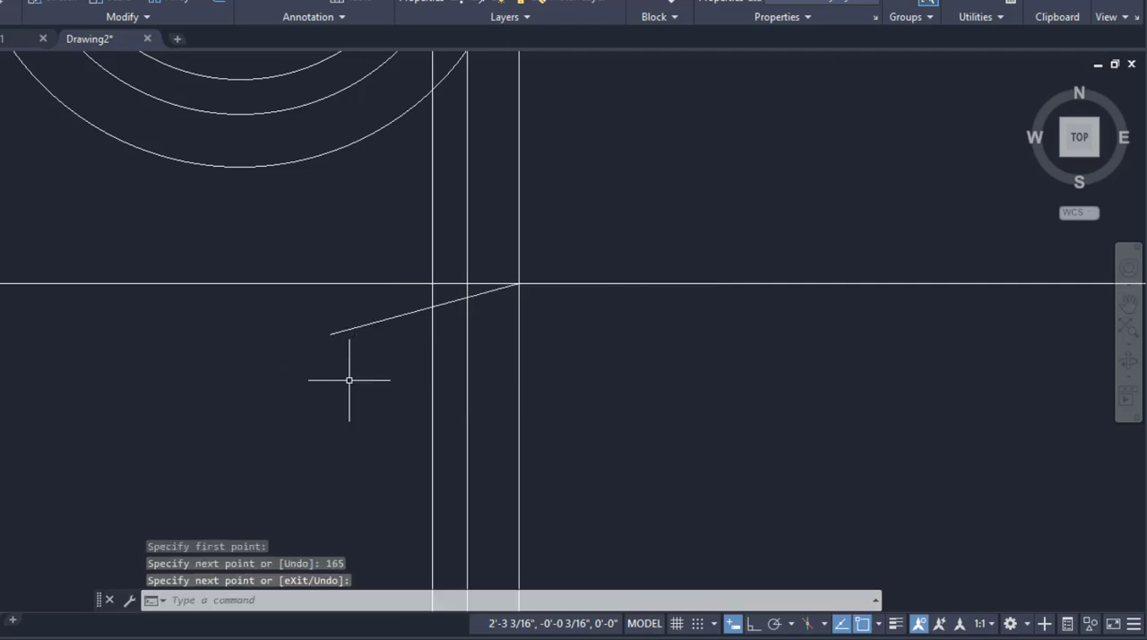
Check the flange edge thickness in the PDF and offset the sloped line downward by 1 inch.
key(alt+Tab)
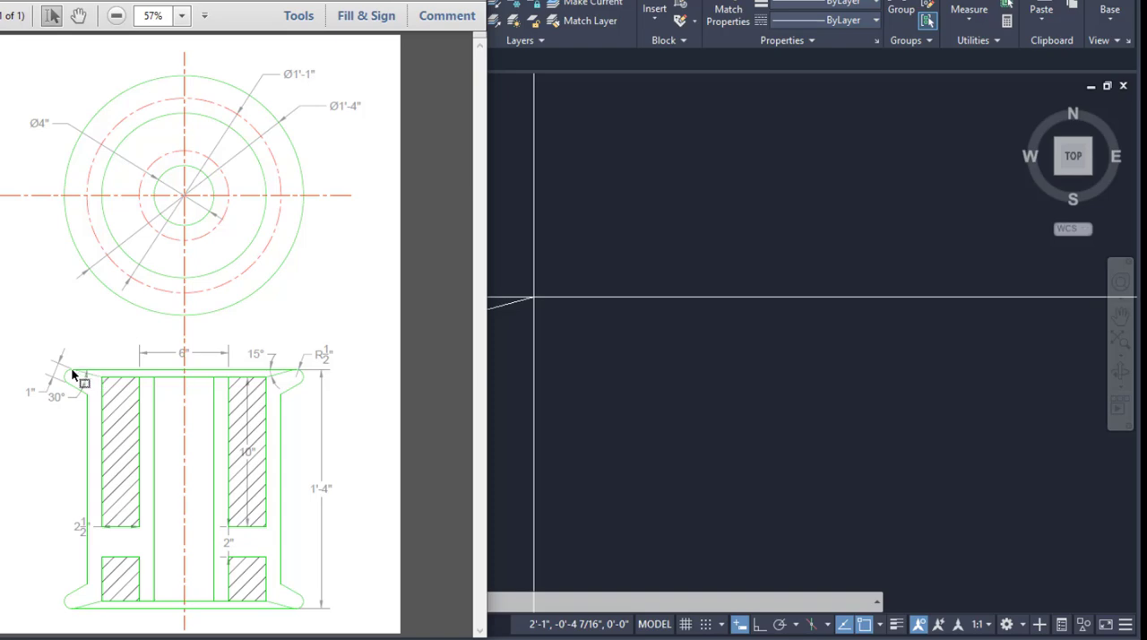
click(750, 439)
click(245, 20)
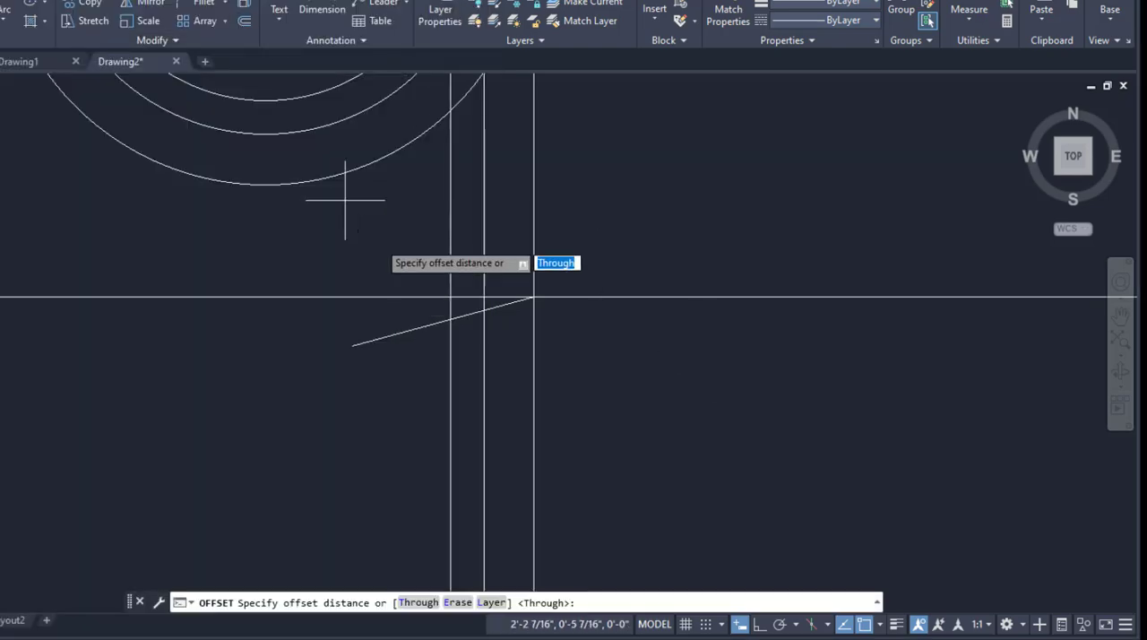
text(1)
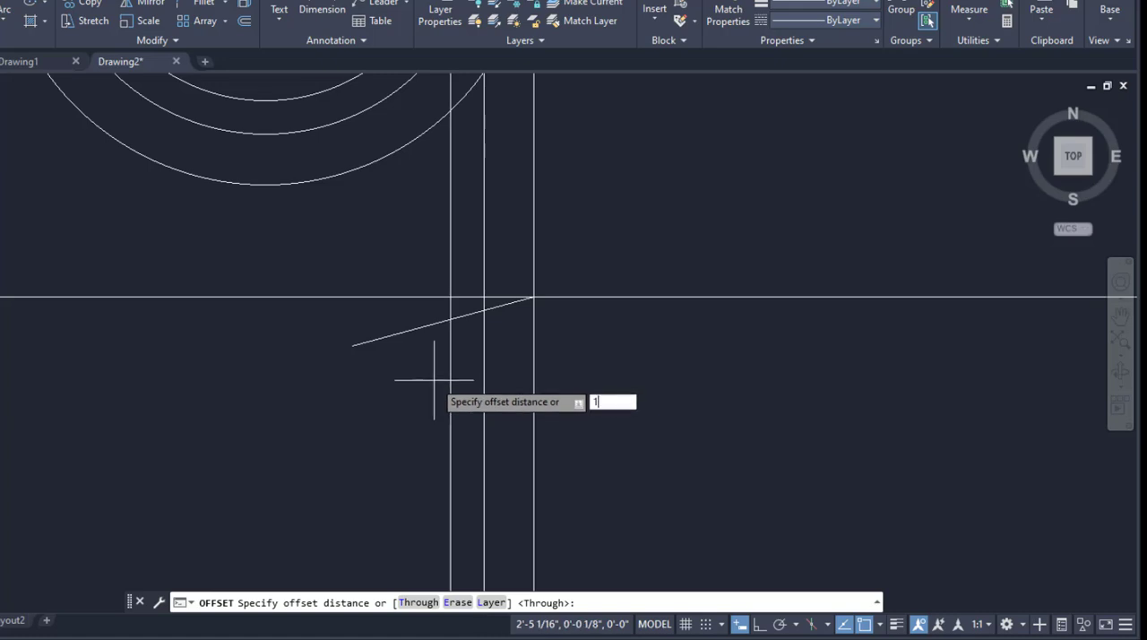
key(Return)
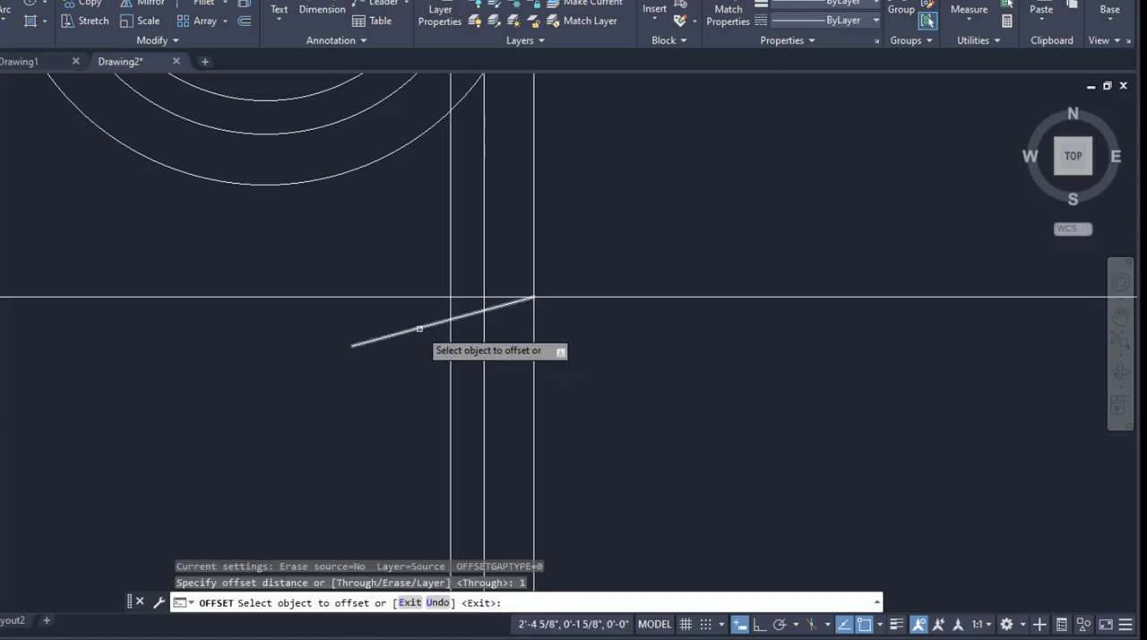
click(419, 327)
click(439, 378)
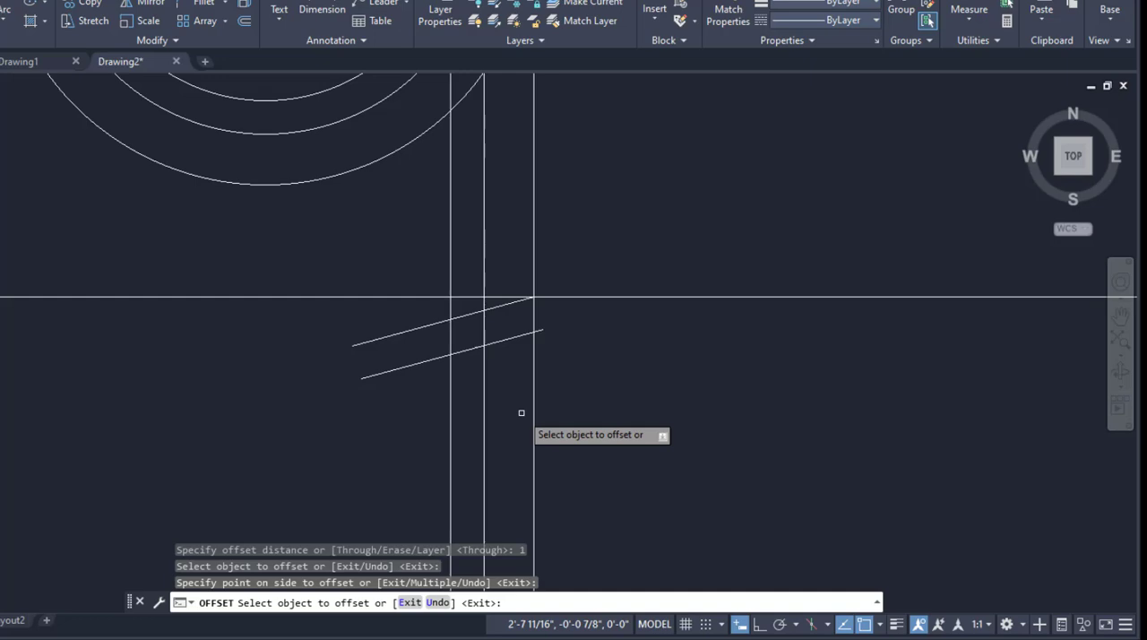
key(Return)
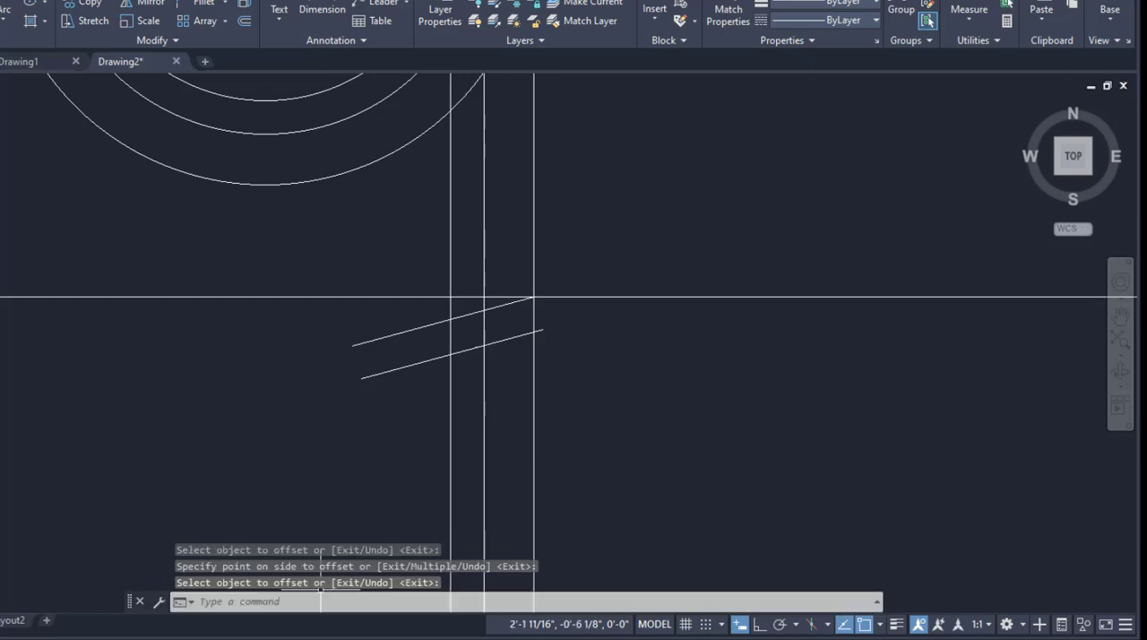
Check the flange underside angle in the PDF and rotate the lower sloped line a further 15 degrees downward about its outer end.
key(alt+Tab)
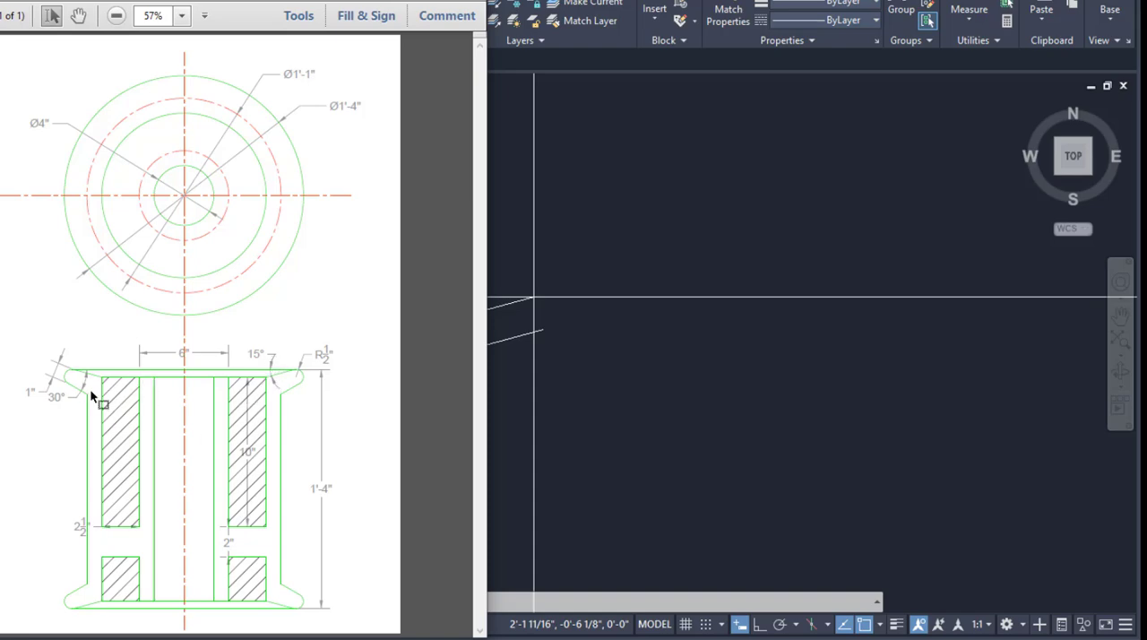
click(623, 527)
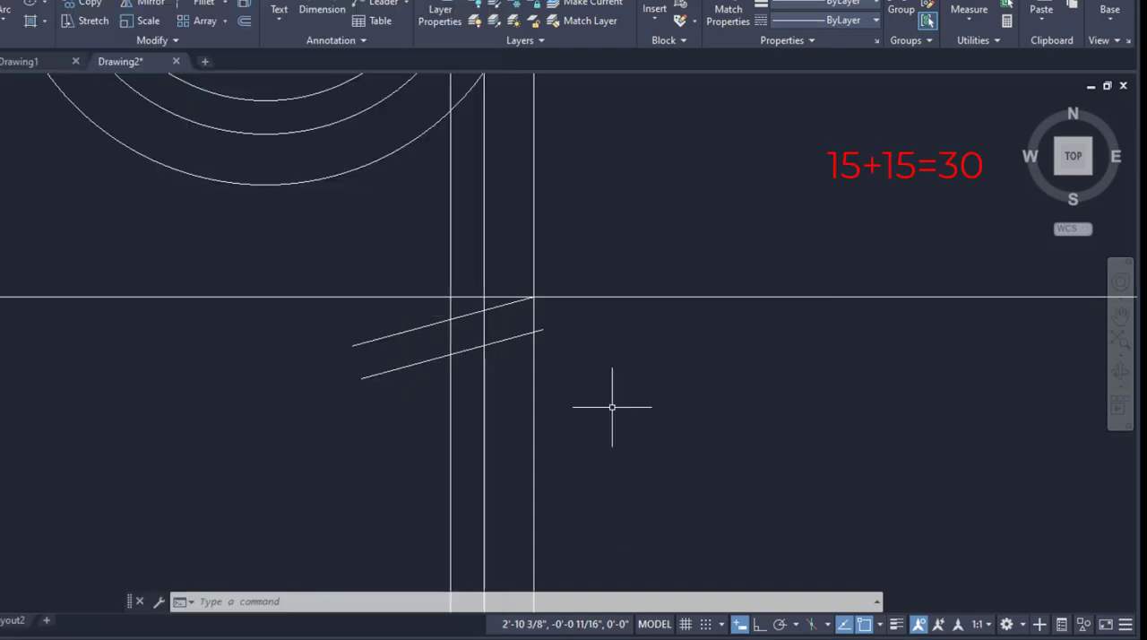
click(404, 367)
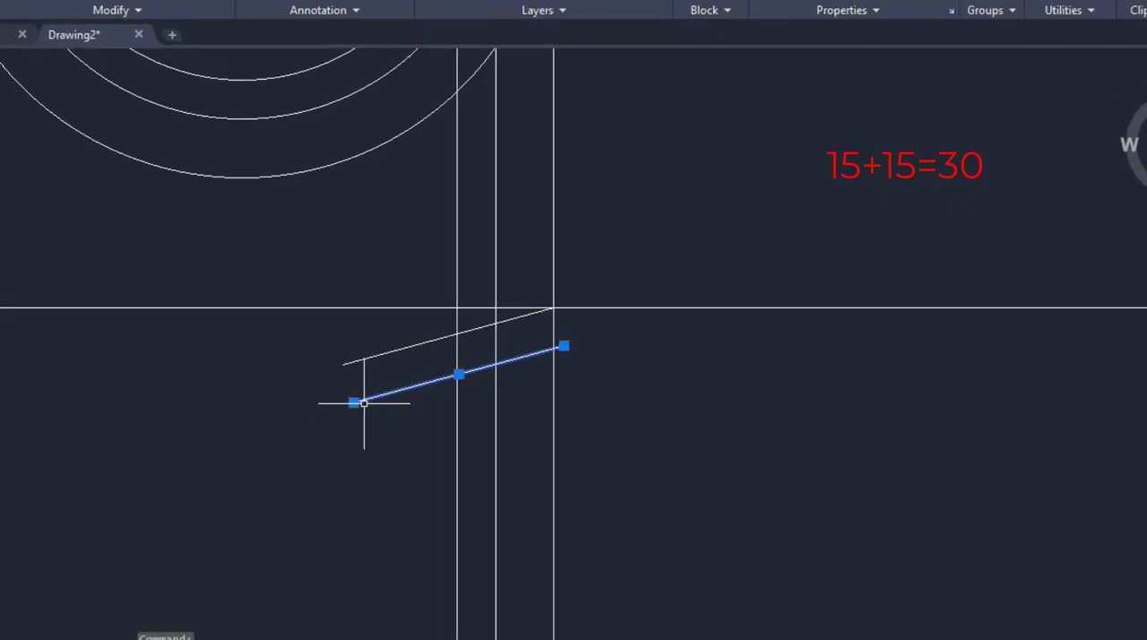
click(337, 453)
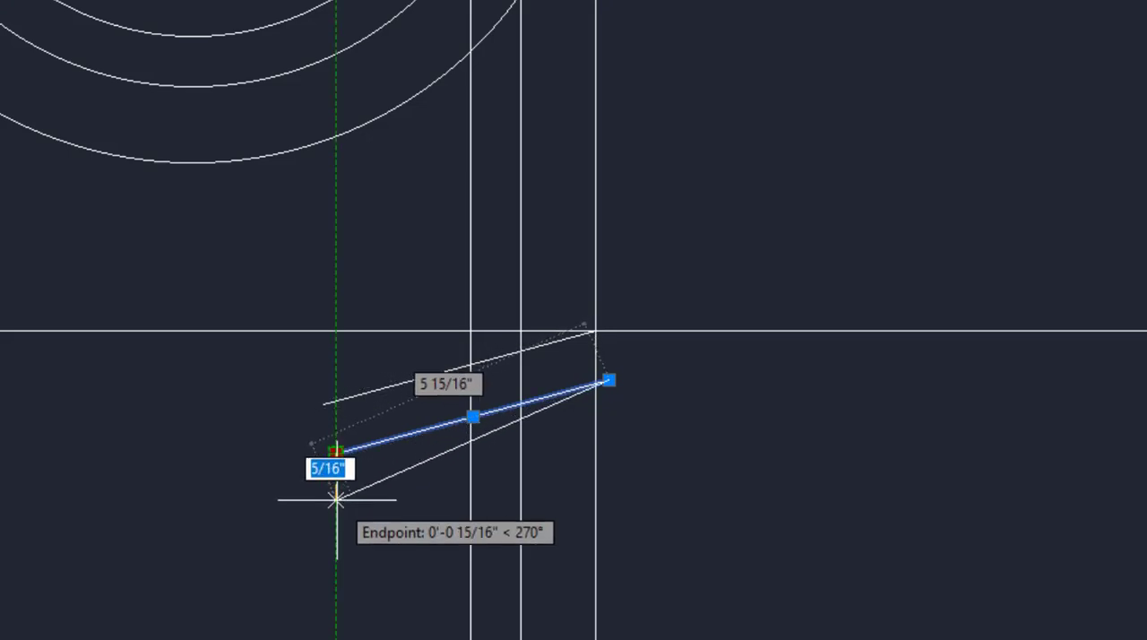
key(Tab)
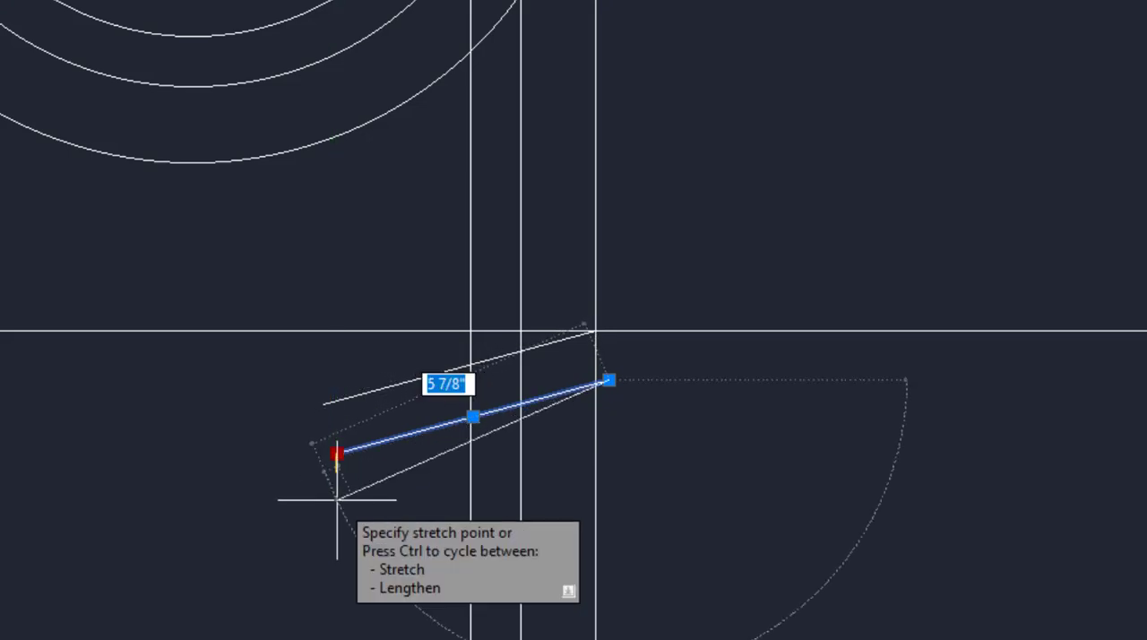
key(Tab)
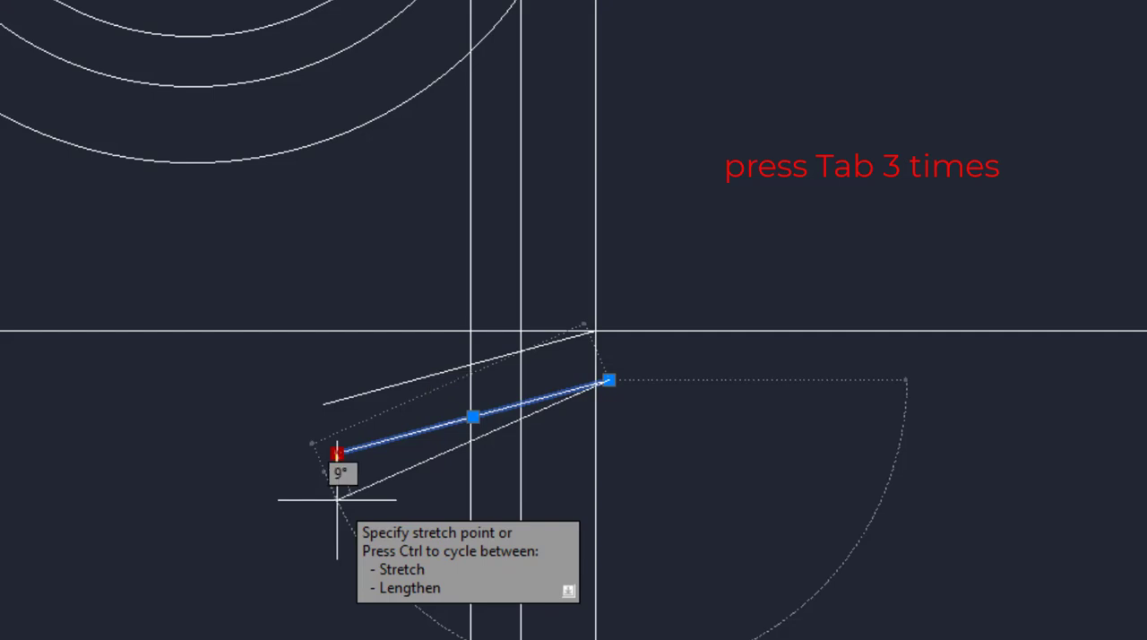
key(Tab)
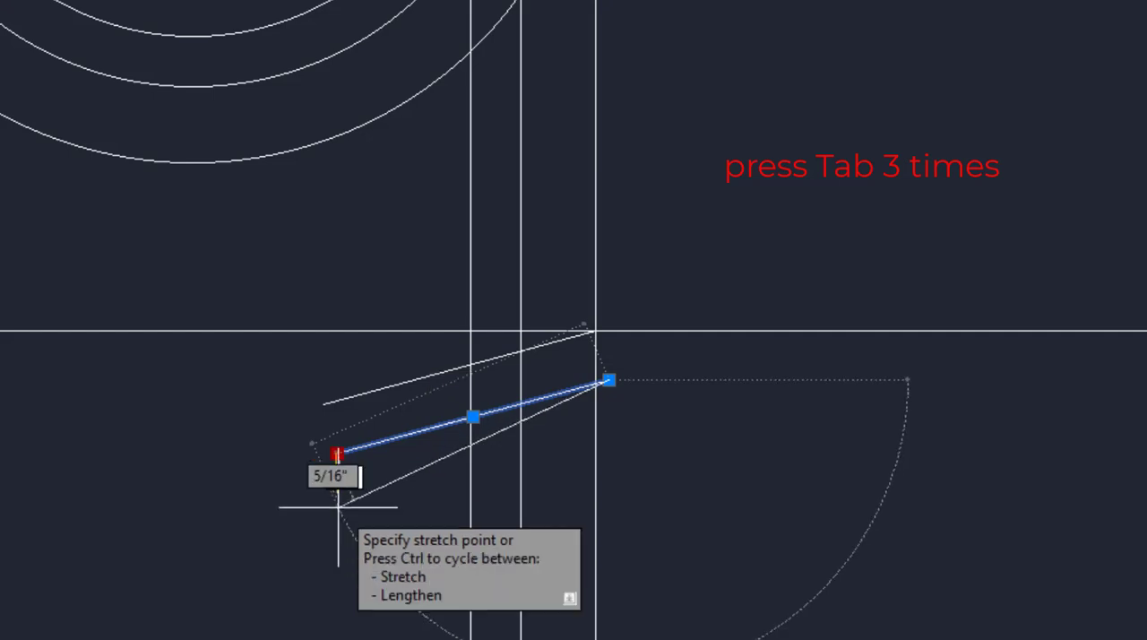
key(Tab)
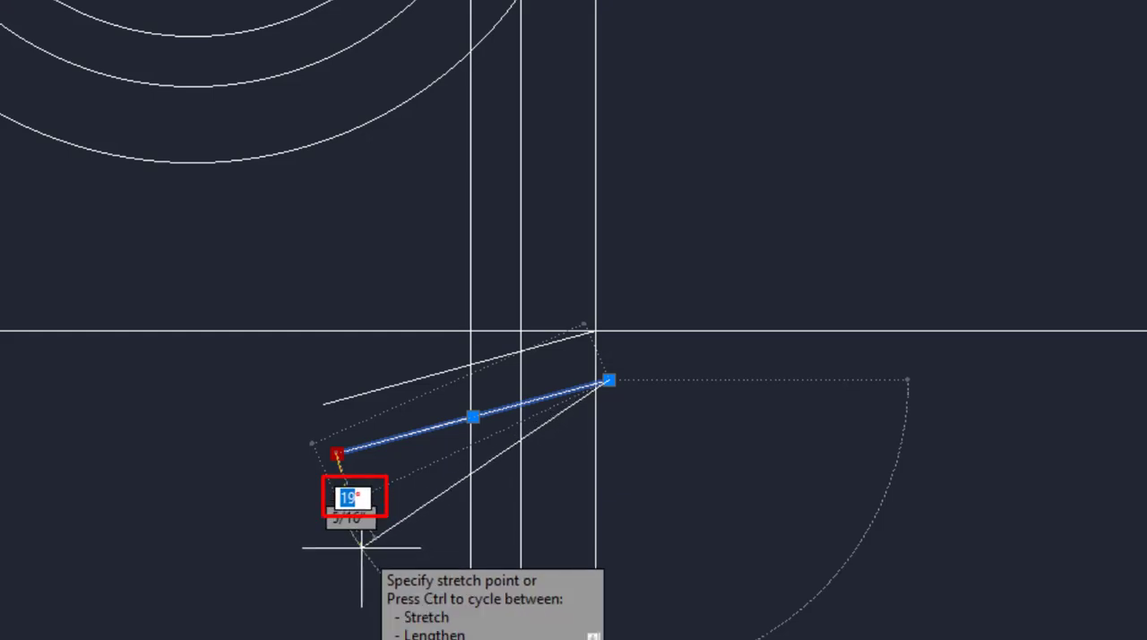
text(15)
key(Return)
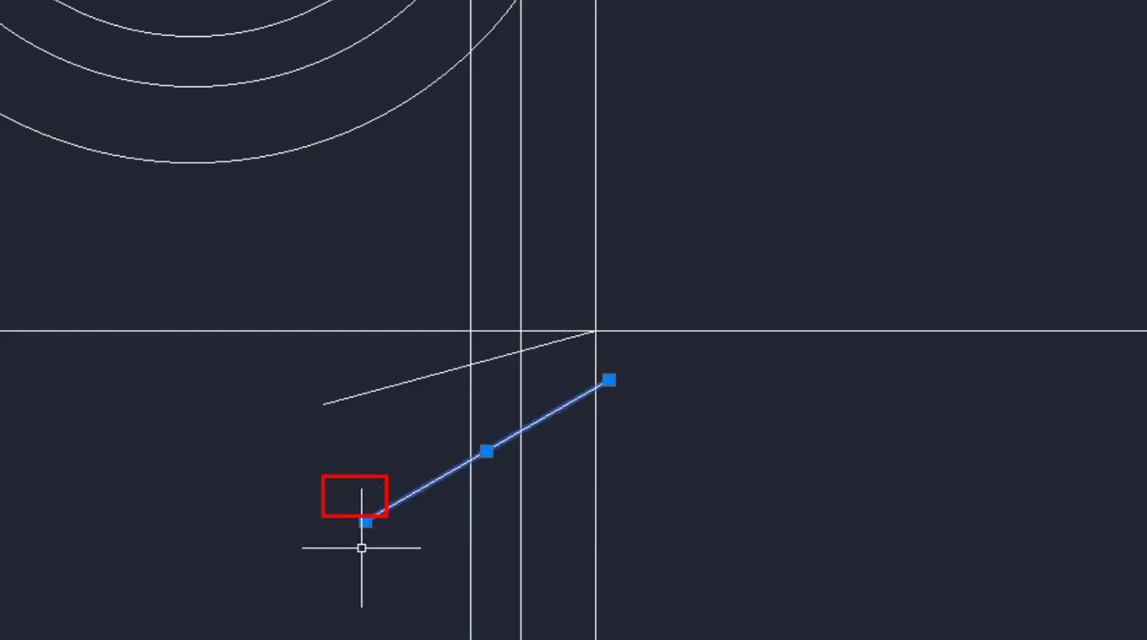
key(Escape)
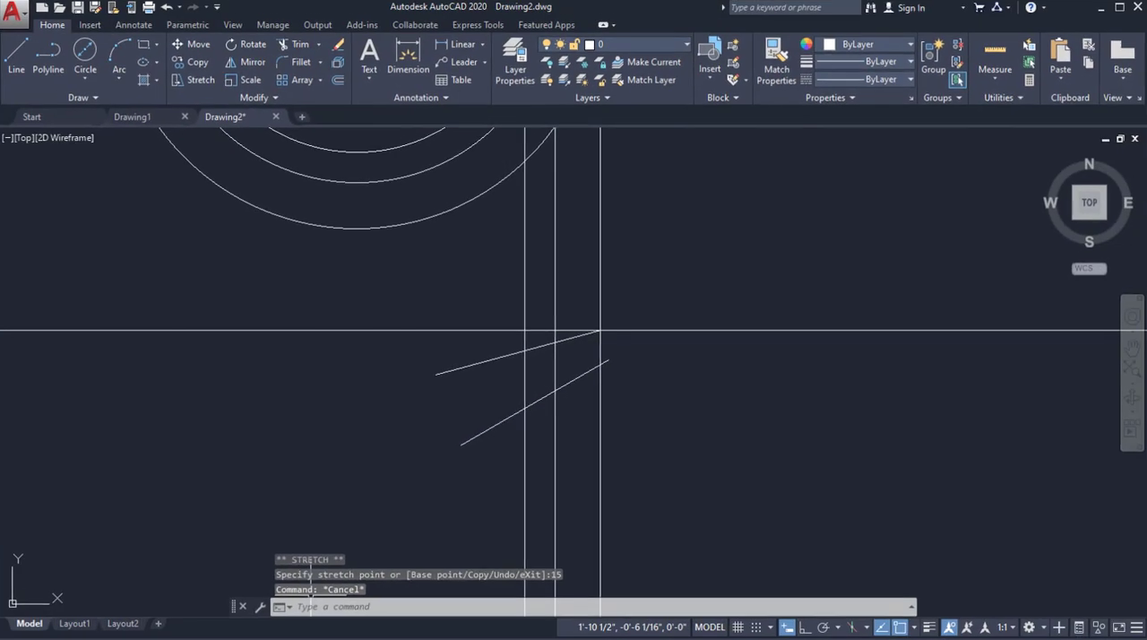
Check the flange edge radius in the PDF and fillet the outer ends of the two sloped lines with a 1/2" radius.
key(alt+Tab)
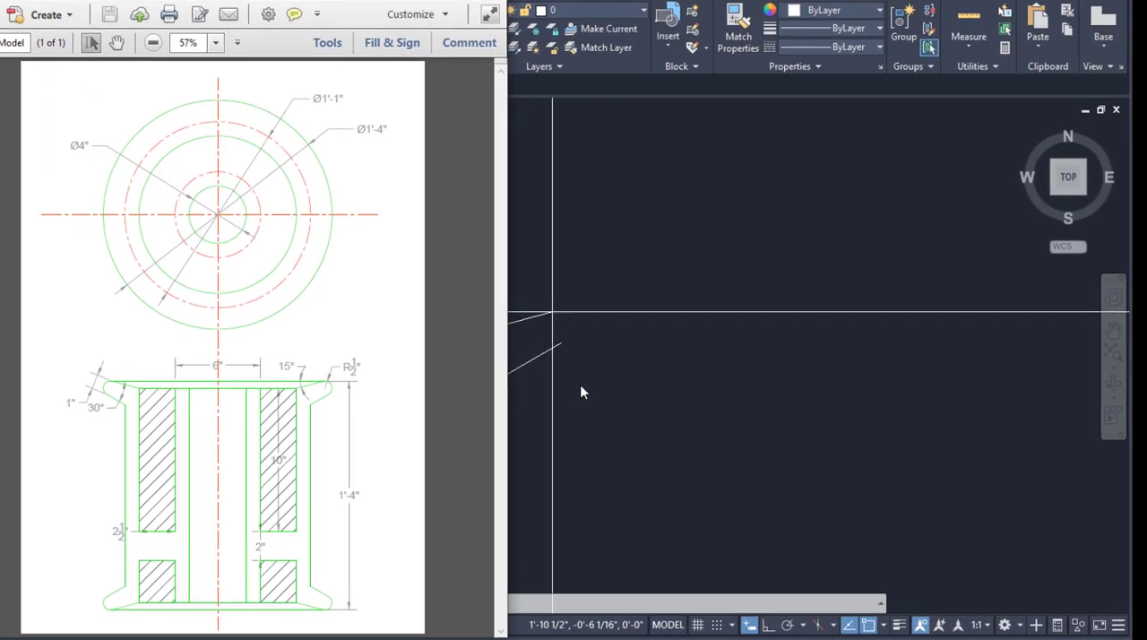
click(624, 397)
click(209, 16)
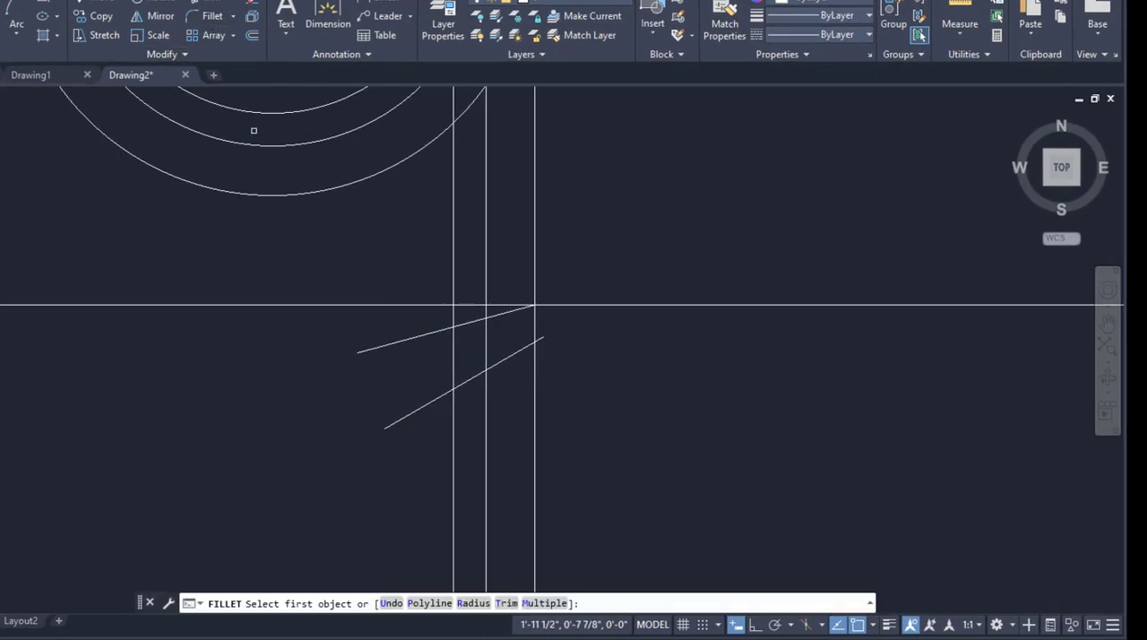
click(473, 602)
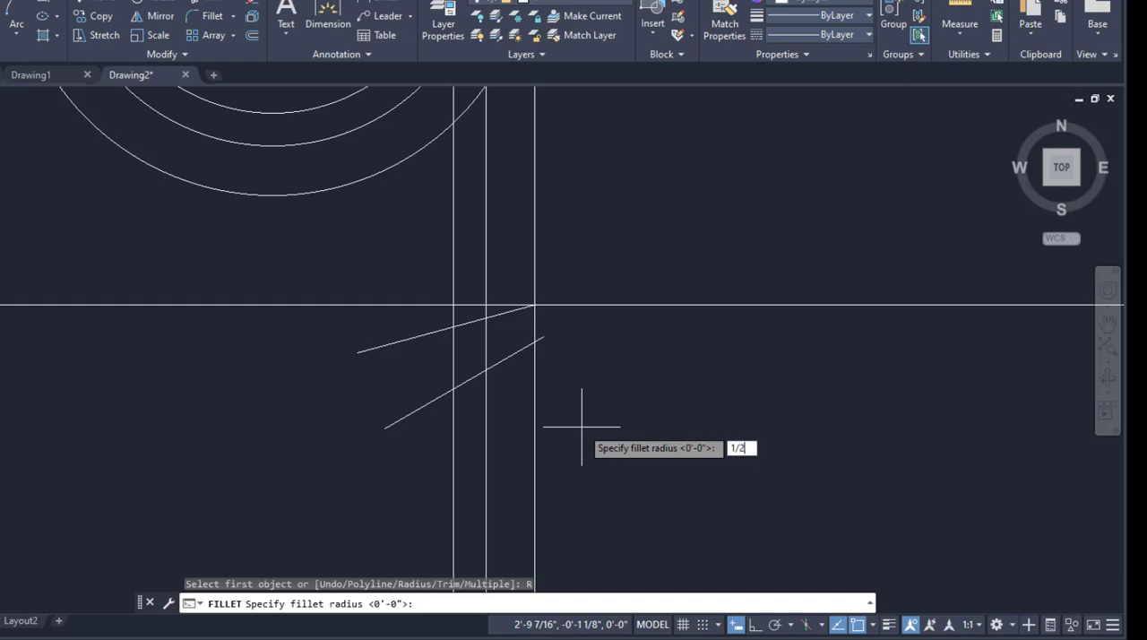
key(Return)
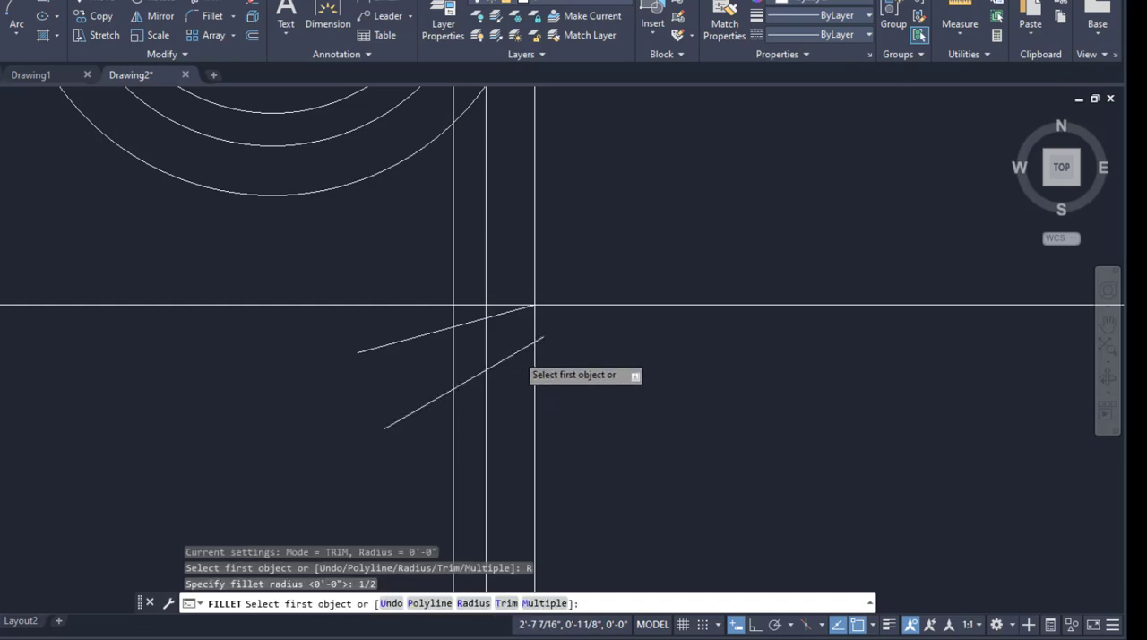
click(515, 353)
click(516, 313)
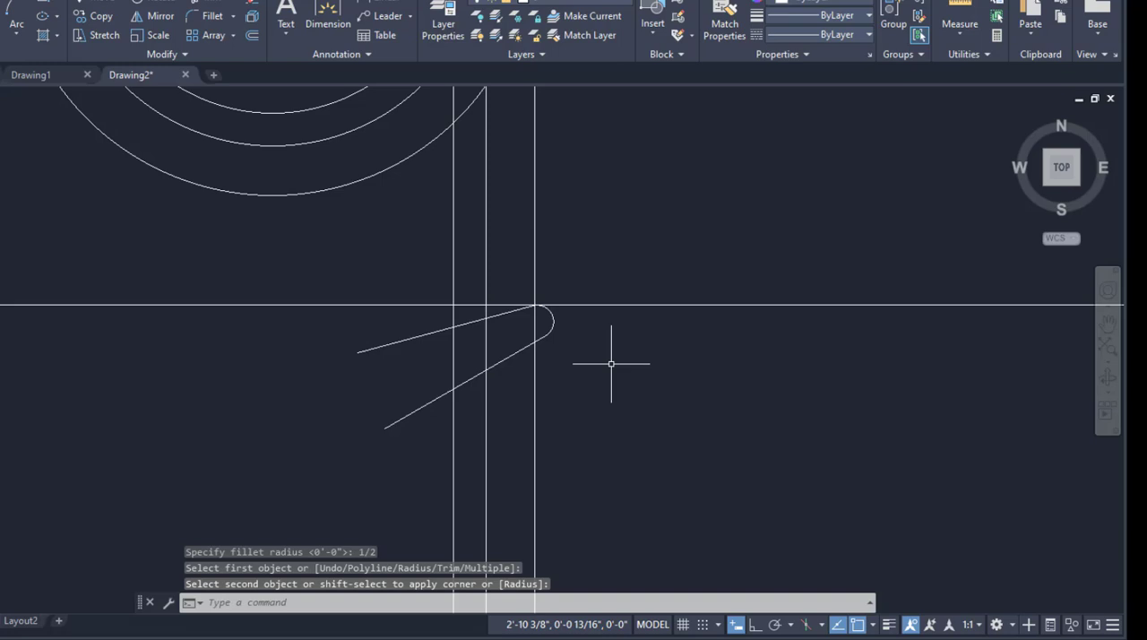
Turn Ortho on and move the filleted flange profile horizontally inward until its arc's outermost point lies on the outermost vertical construction line.
text(M)
key(Return)
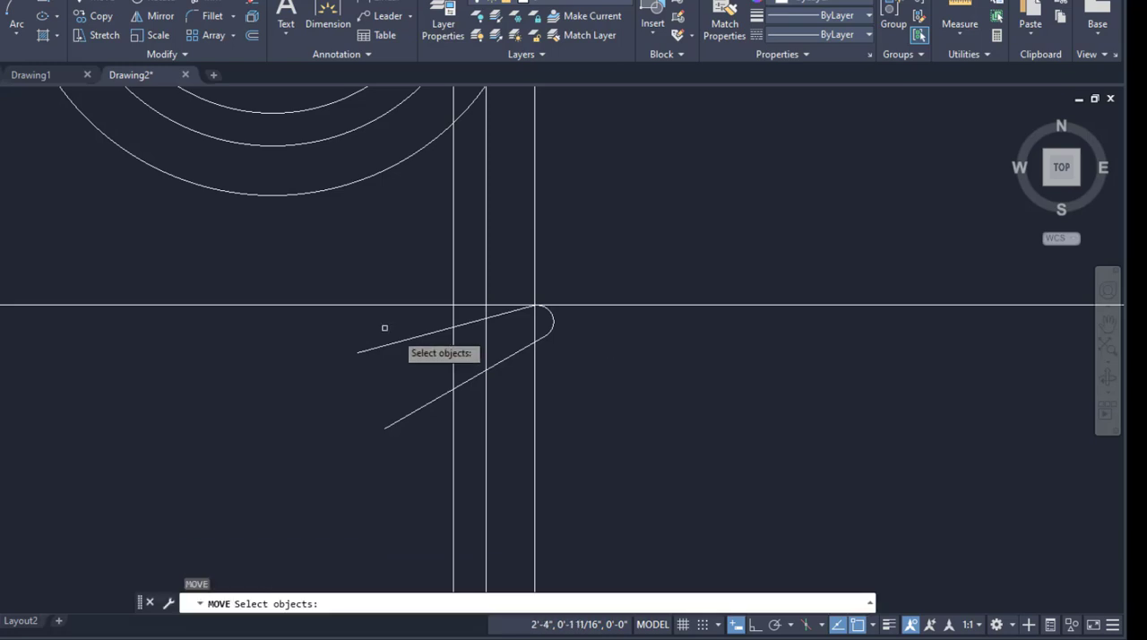
click(307, 267)
click(638, 461)
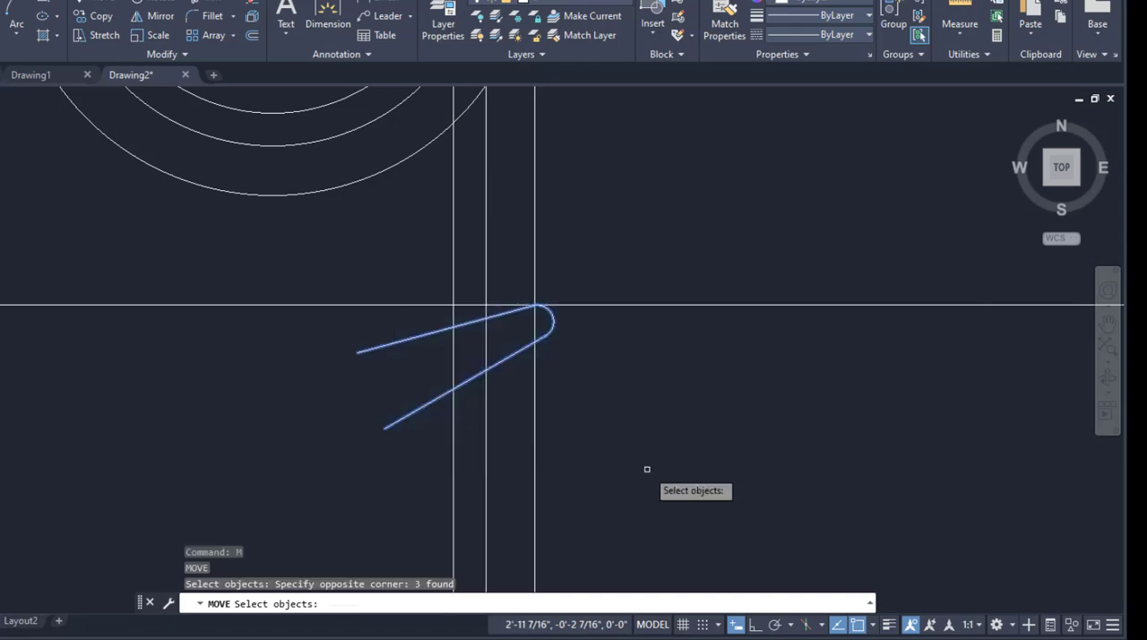
key(Return)
scroll(554, 329, up, 4)
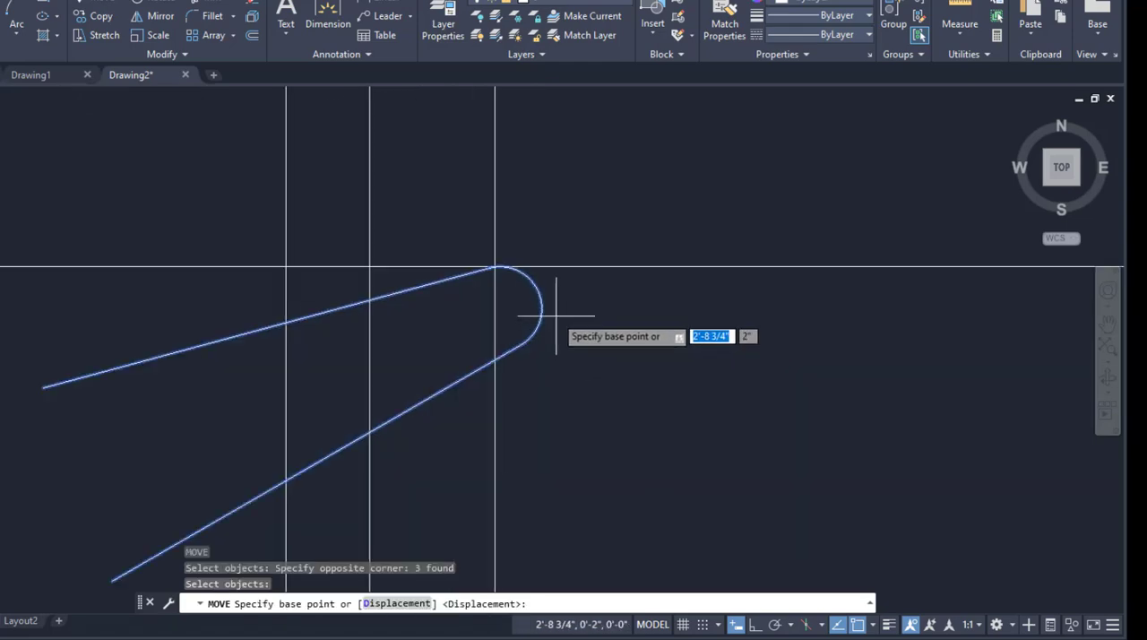
click(541, 308)
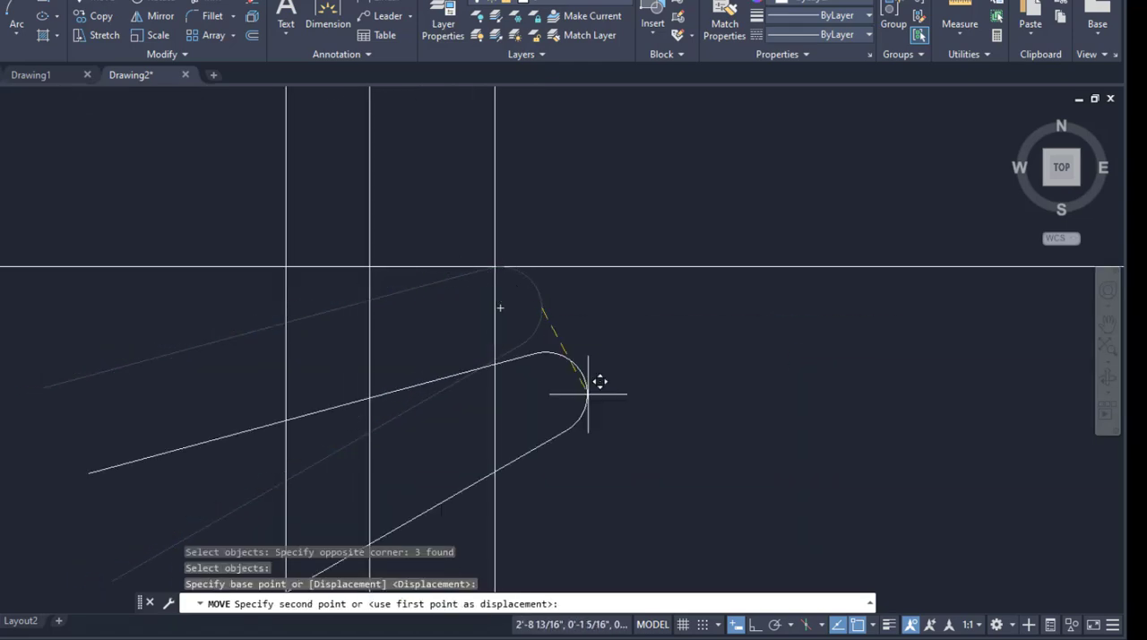
click(756, 626)
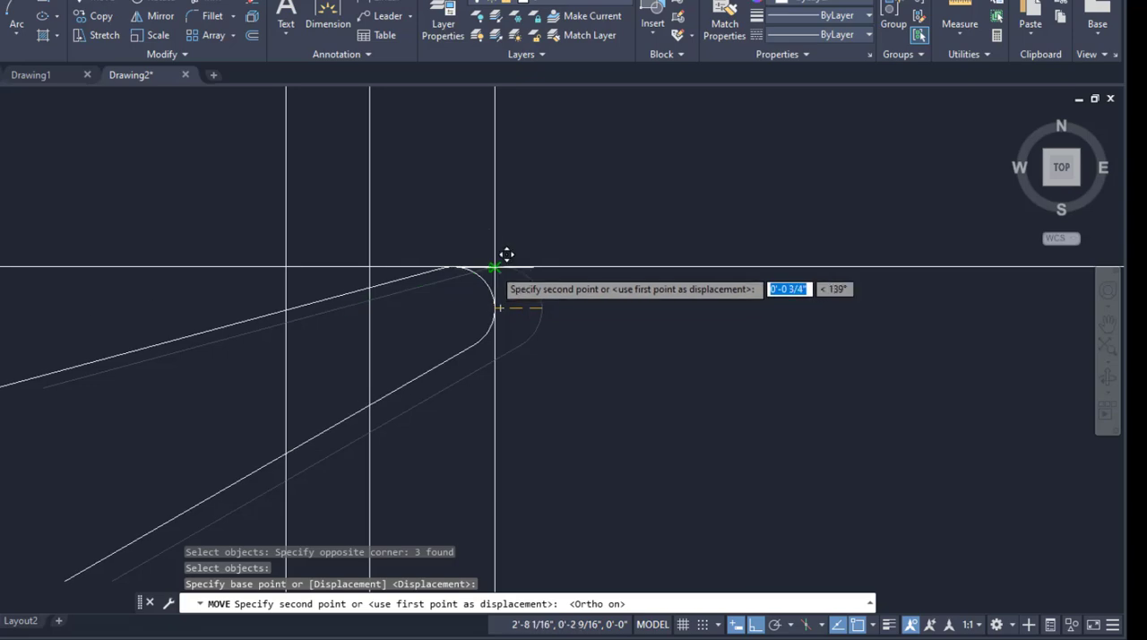
click(493, 289)
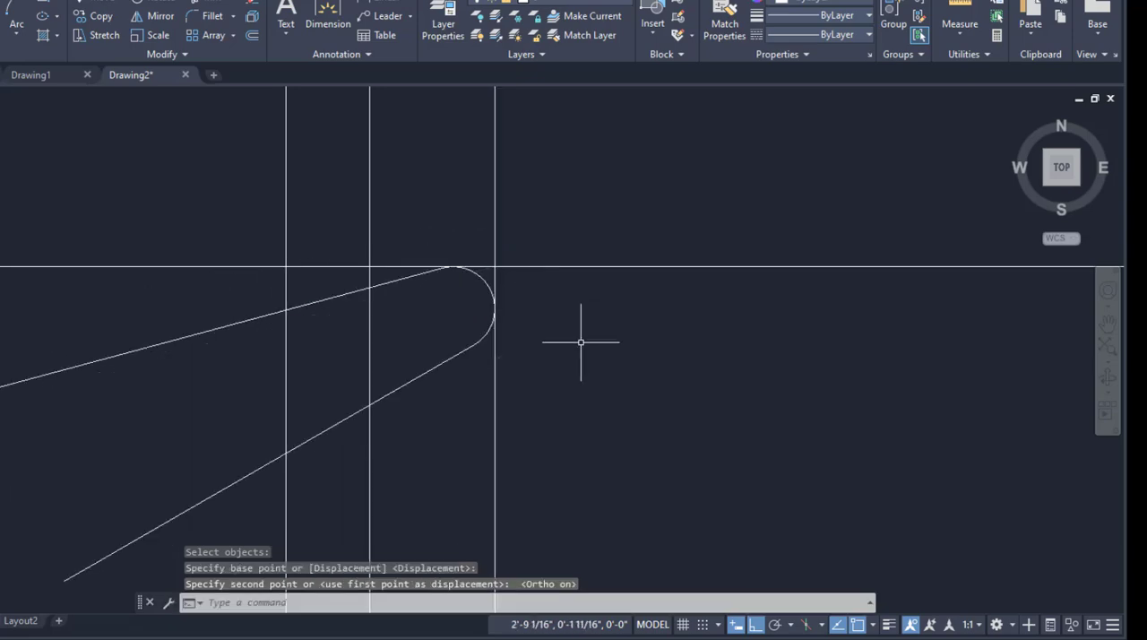
Trim the outermost vertical line below the horizontal construction line, and trim both sloped lines back to the innermost vertical line.
text(t)
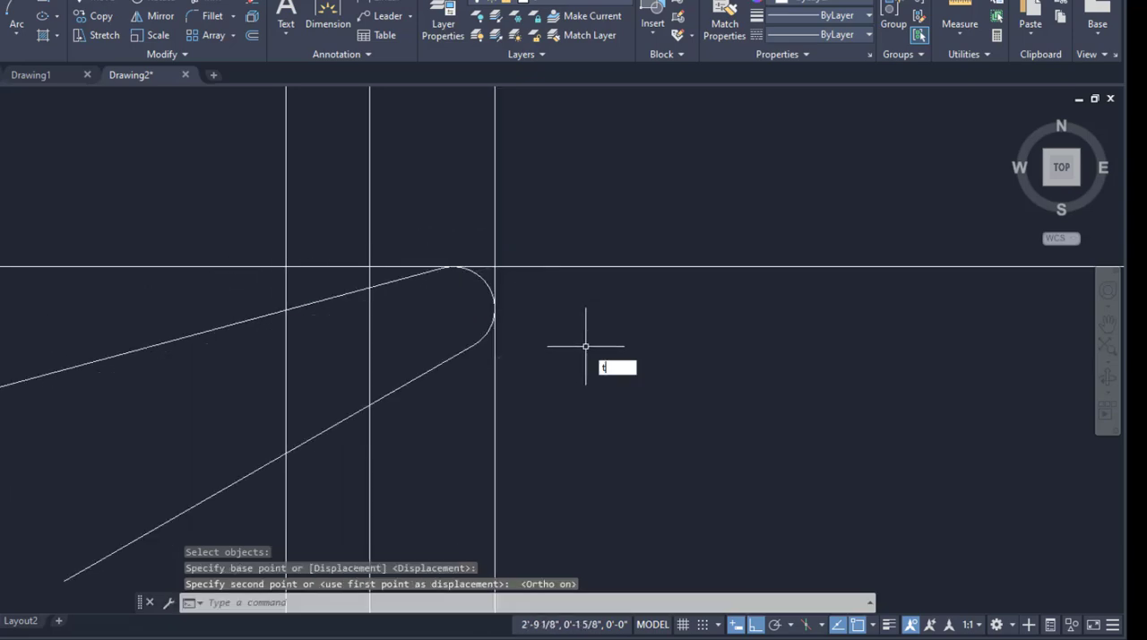
key(Return)
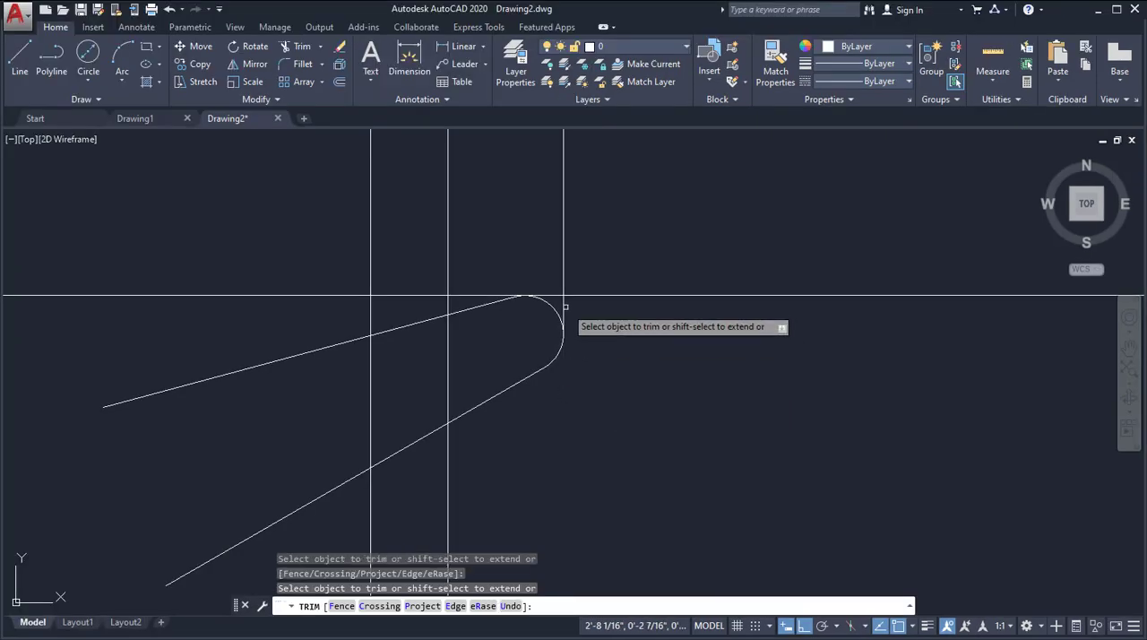
click(565, 308)
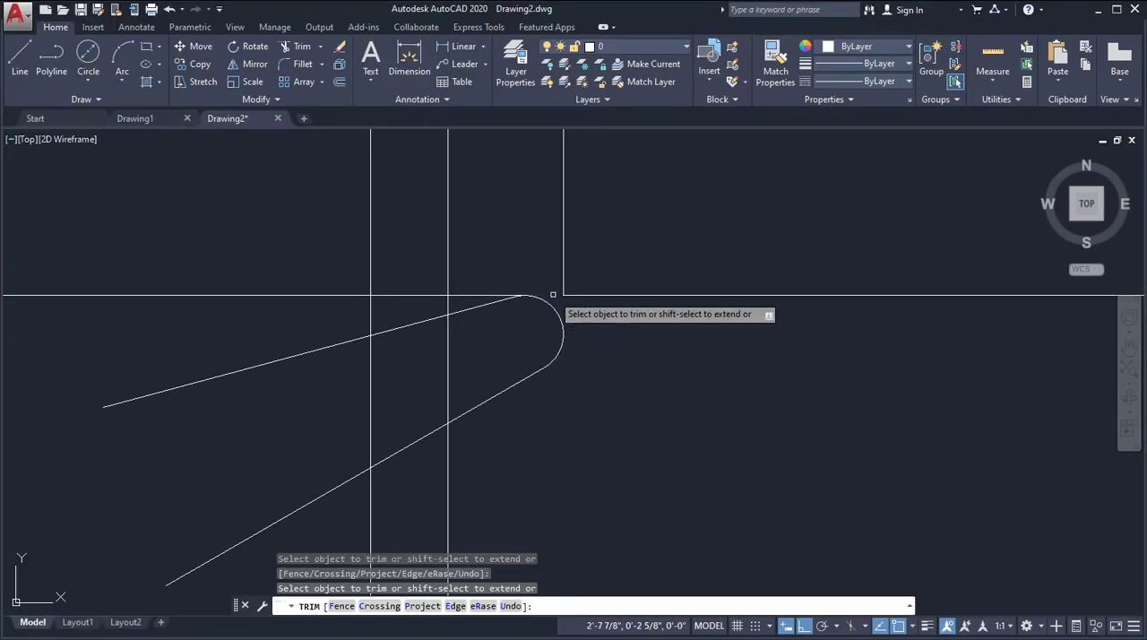
click(553, 295)
click(333, 345)
click(338, 485)
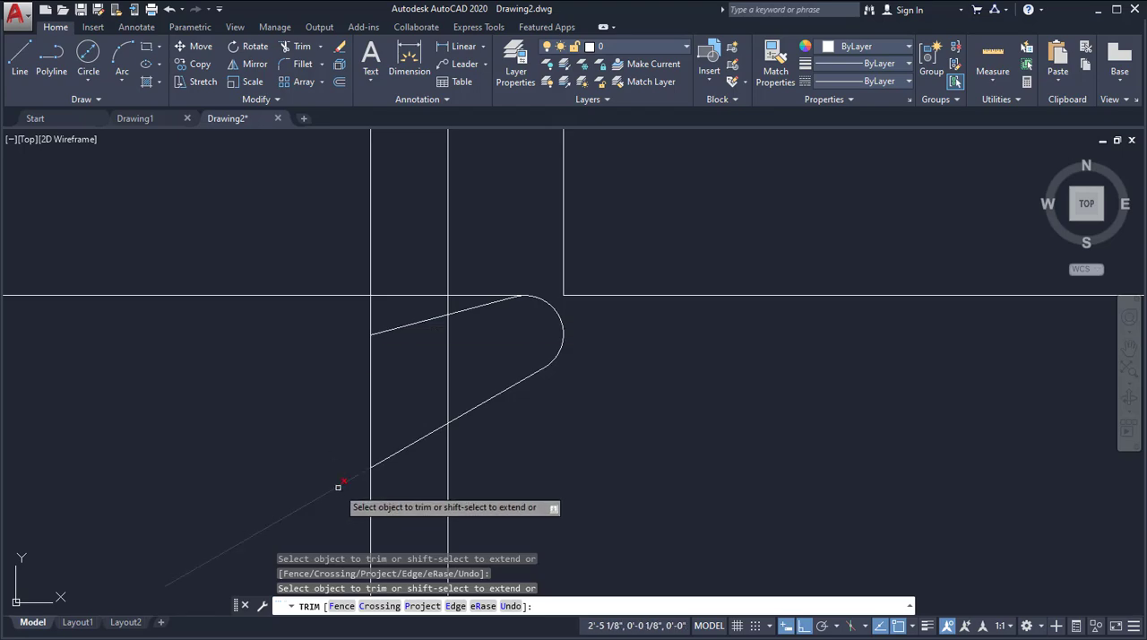
Trim the middle vertical line inside the flange, the lower sloped line back to it, and the innermost vertical line above the upper slope.
click(449, 365)
click(431, 430)
click(446, 303)
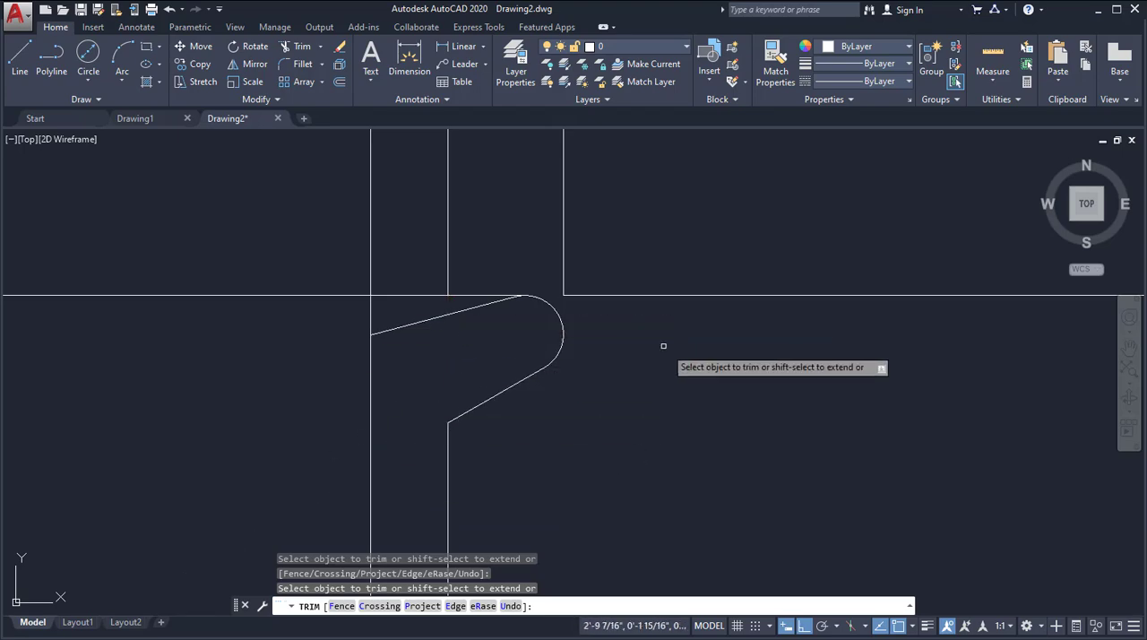
click(366, 311)
click(391, 307)
scroll(708, 314, down, 4)
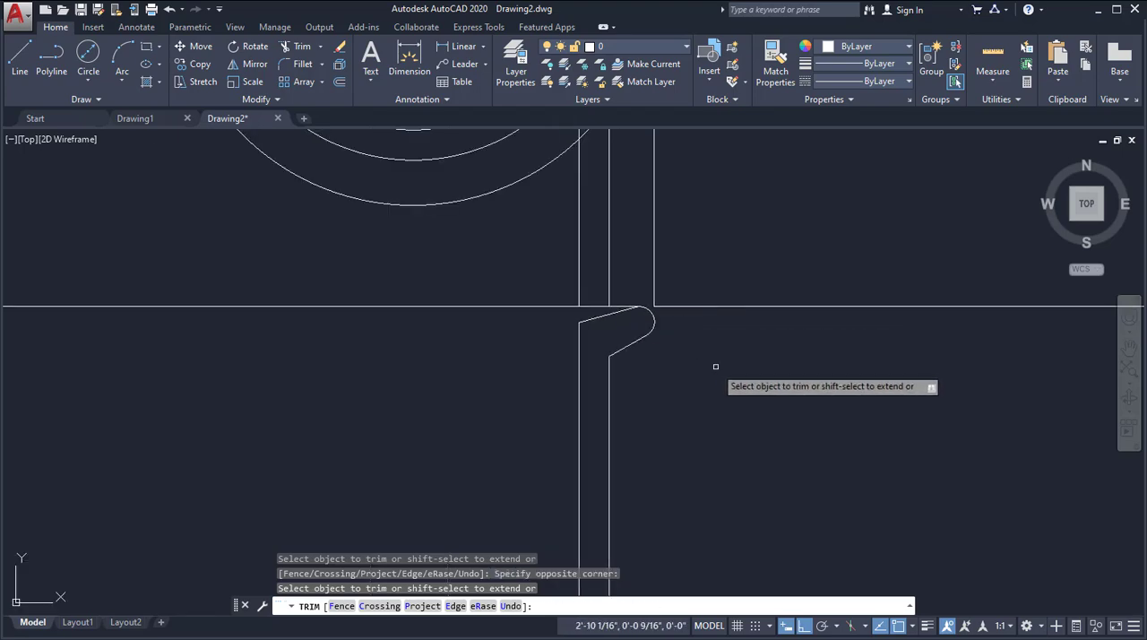
key(Return)
Draw a vertical centre line about 3'-10" long from above the circles down through their common centre and past the flange profile.
scroll(618, 361, down, 2)
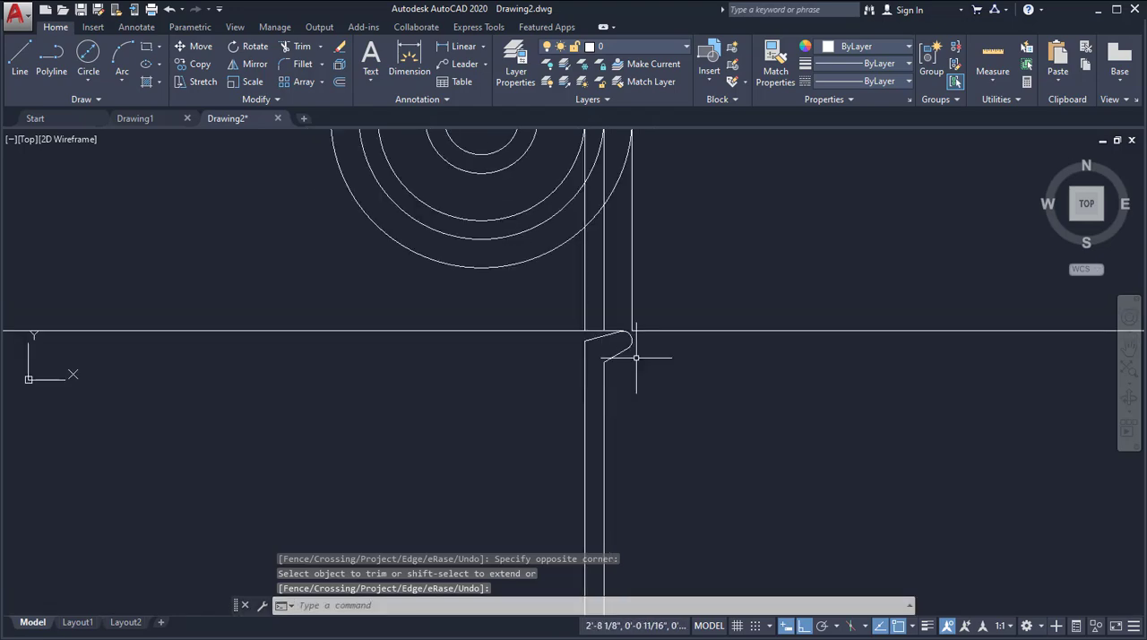
scroll(645, 355, up, 2)
scroll(591, 351, down, 4)
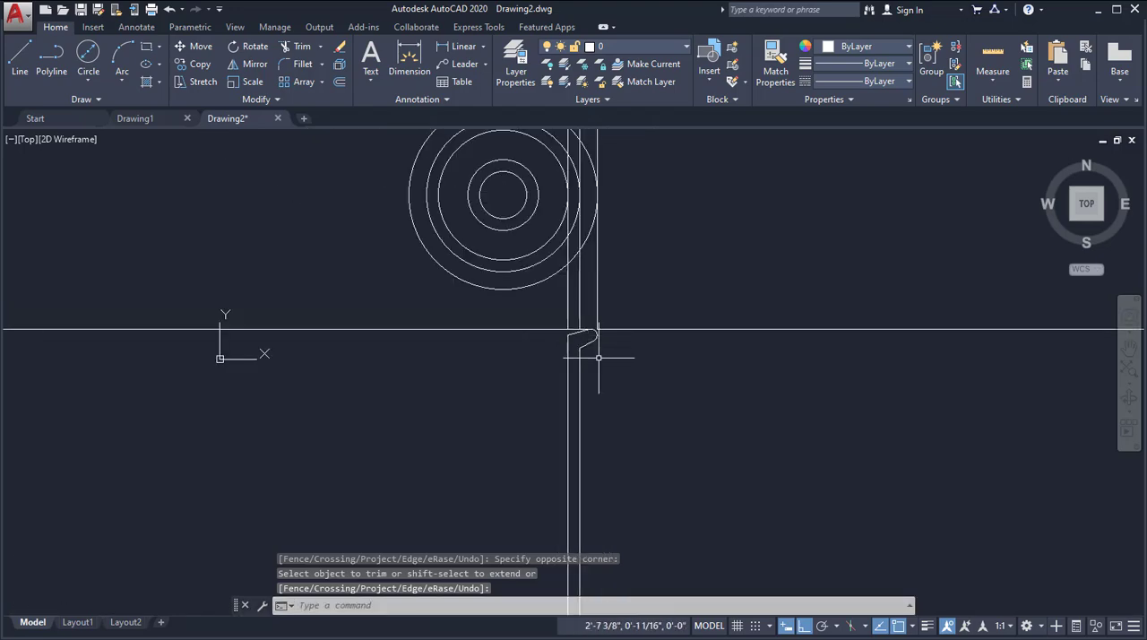
scroll(462, 335, up, 1)
middle_drag(479, 341, 488, 385)
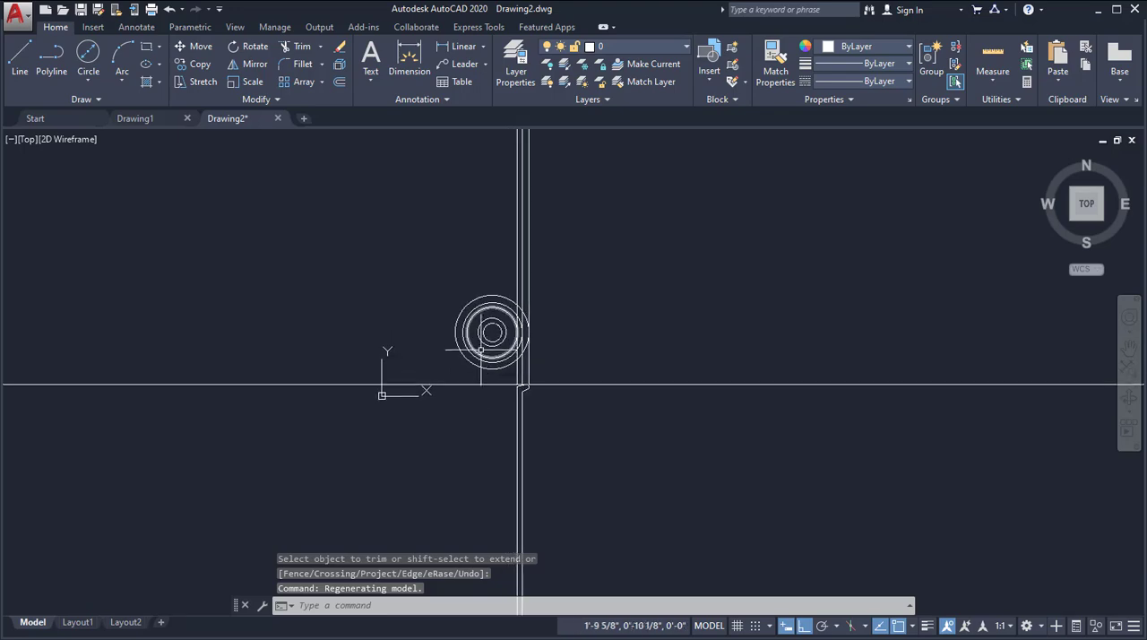
scroll(484, 340, up, 2)
text(l)
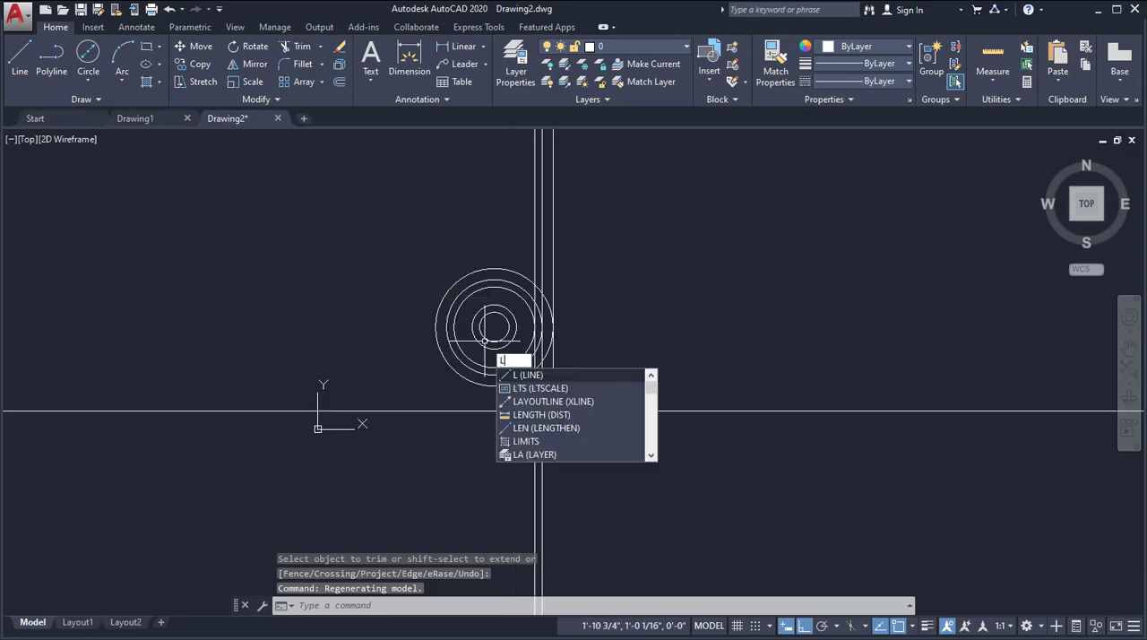
key(Return)
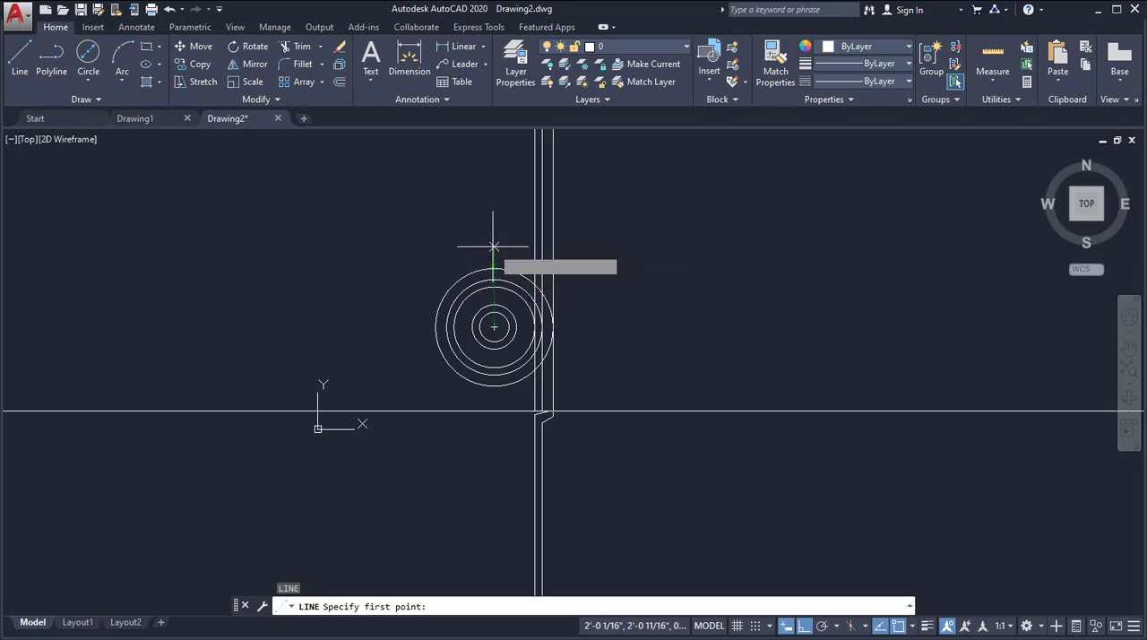
click(493, 239)
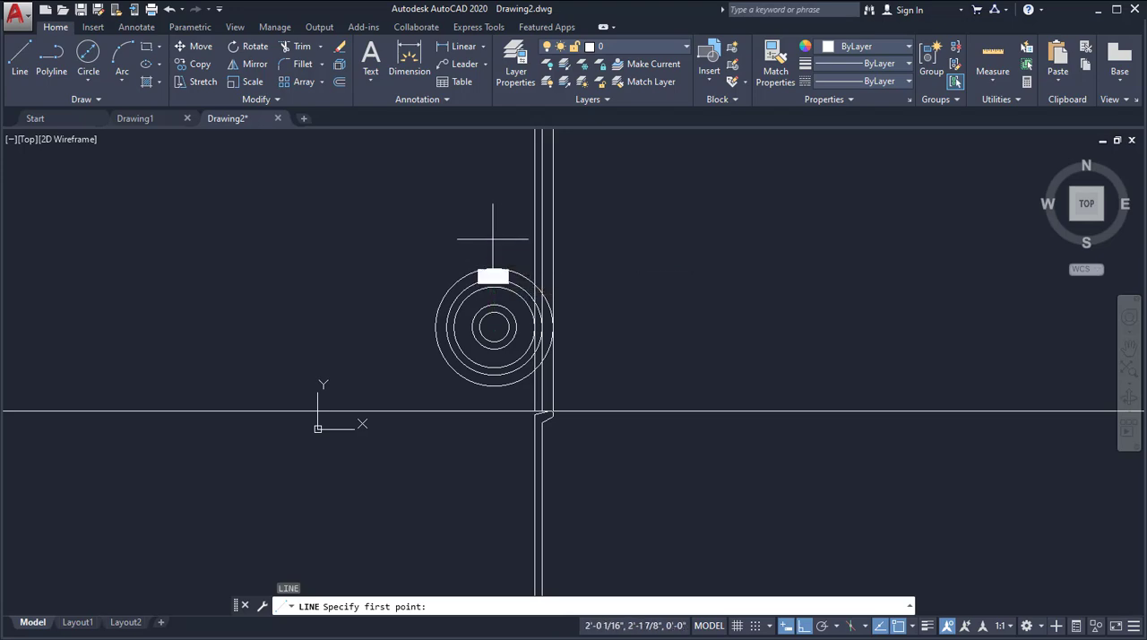
click(493, 580)
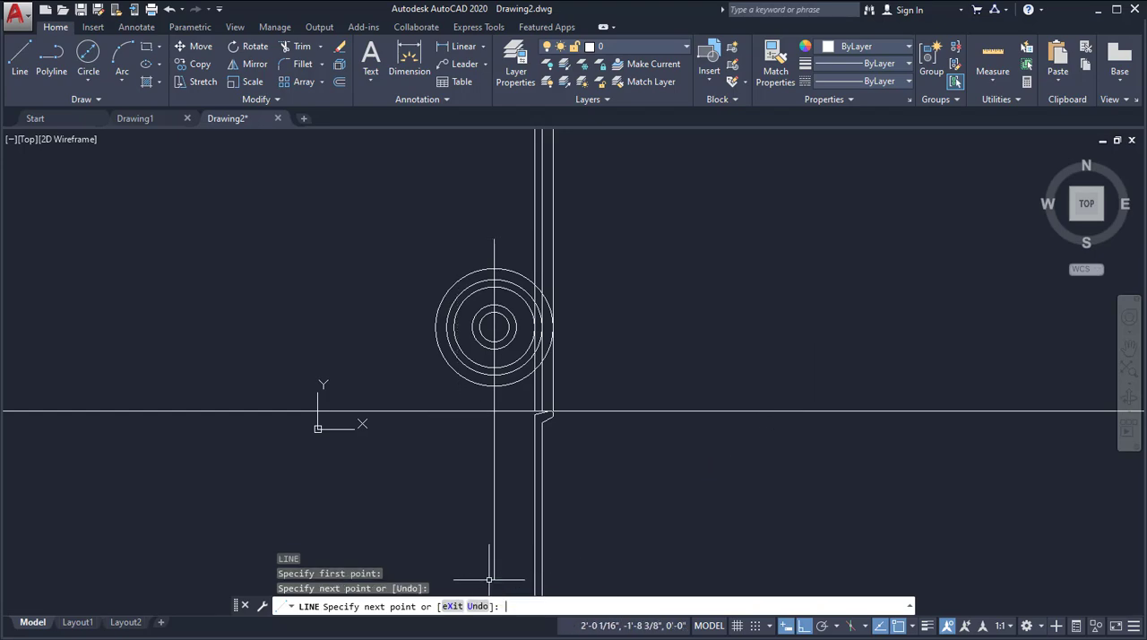
key(Return)
key(Return)
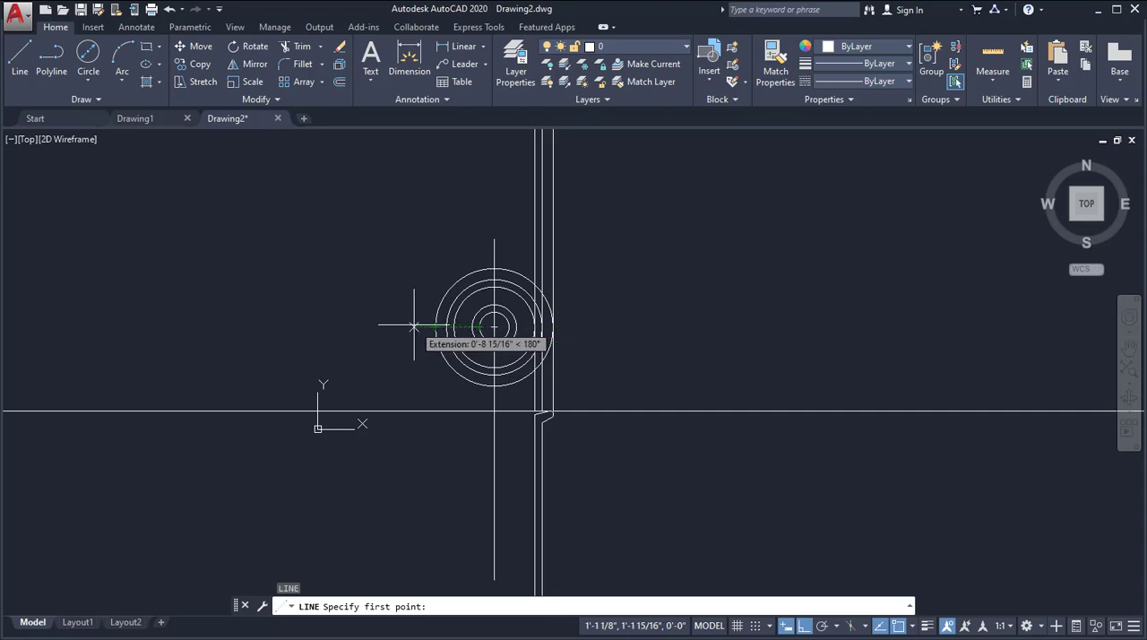
Draw a horizontal centre line about 1'-11" long through the circles' common centre, extending past the outermost circle on both sides.
click(414, 326)
click(586, 326)
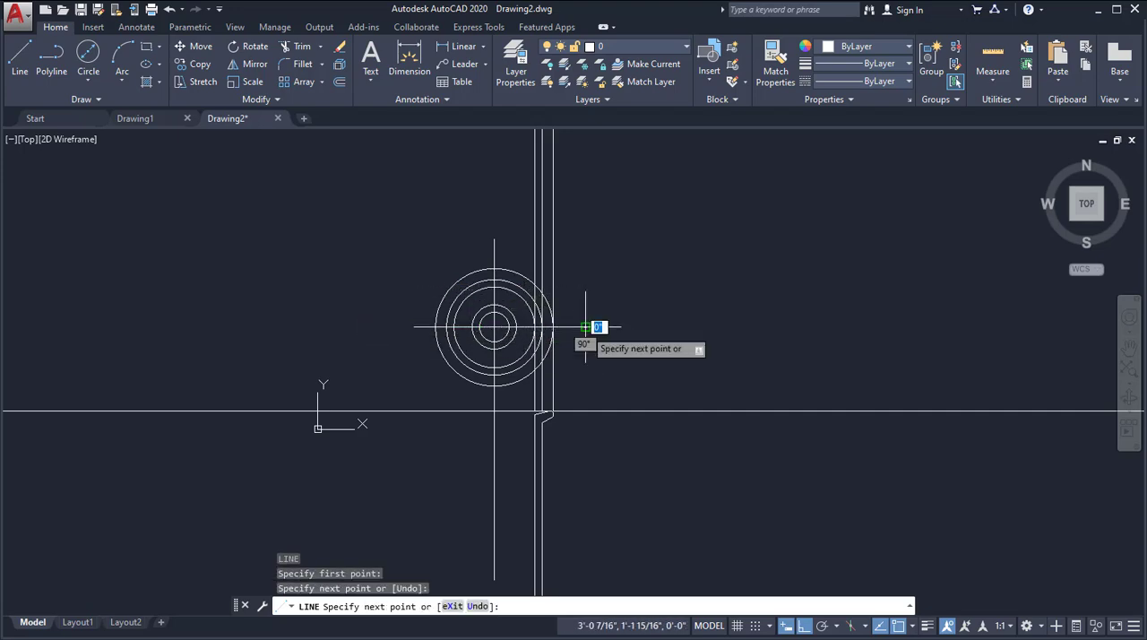
key(Return)
scroll(565, 448, up, 5)
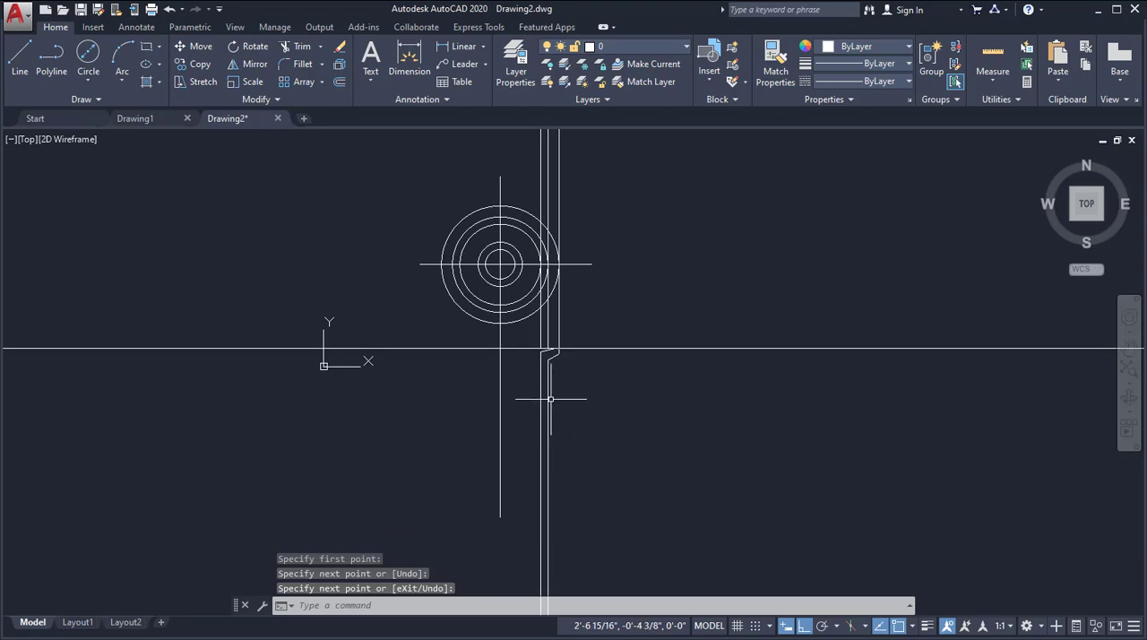
scroll(545, 377, down, 2)
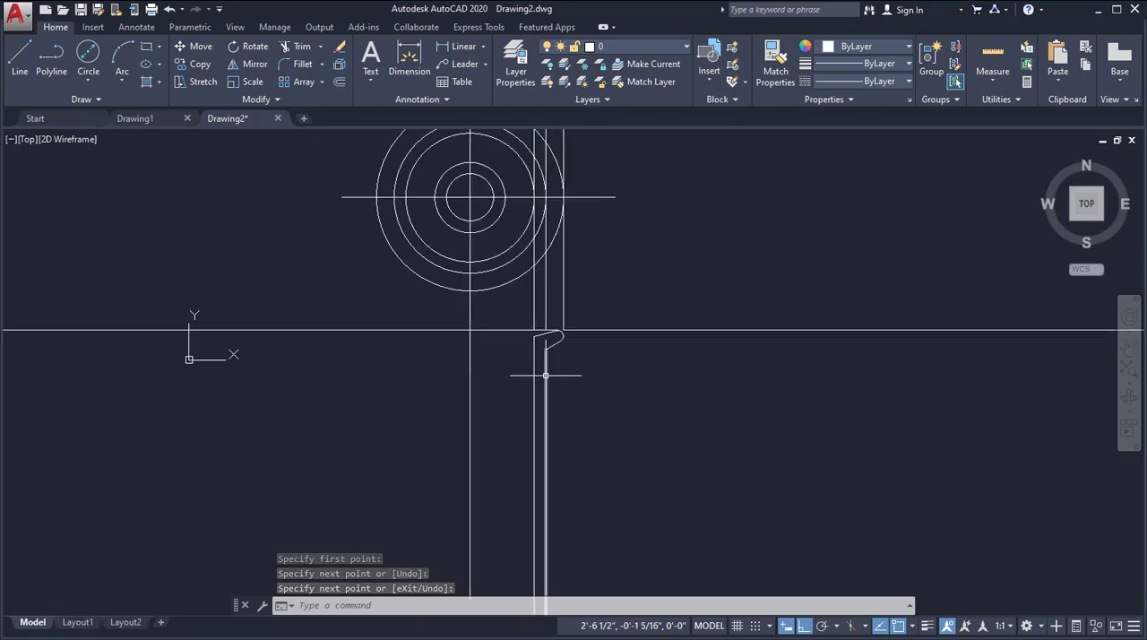
middle_drag(545, 377, 547, 361)
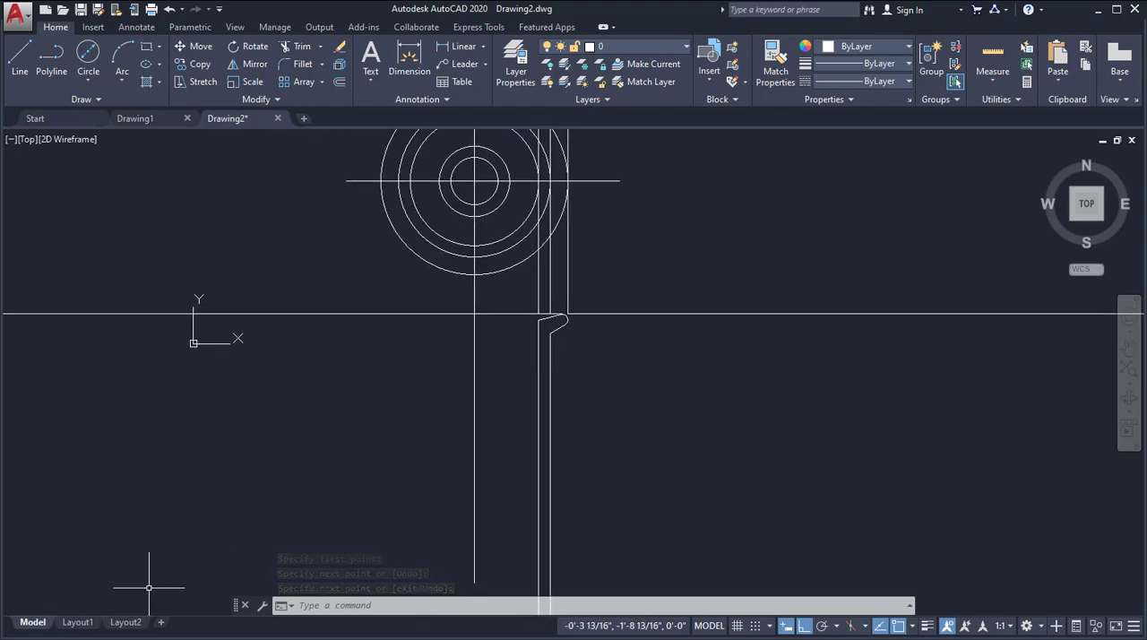
Check the reference PDF, then draw a 1'4 vertical line down from the horizontal construction line, aligned with the smallest circle's outer quadrant.
key(alt+Tab)
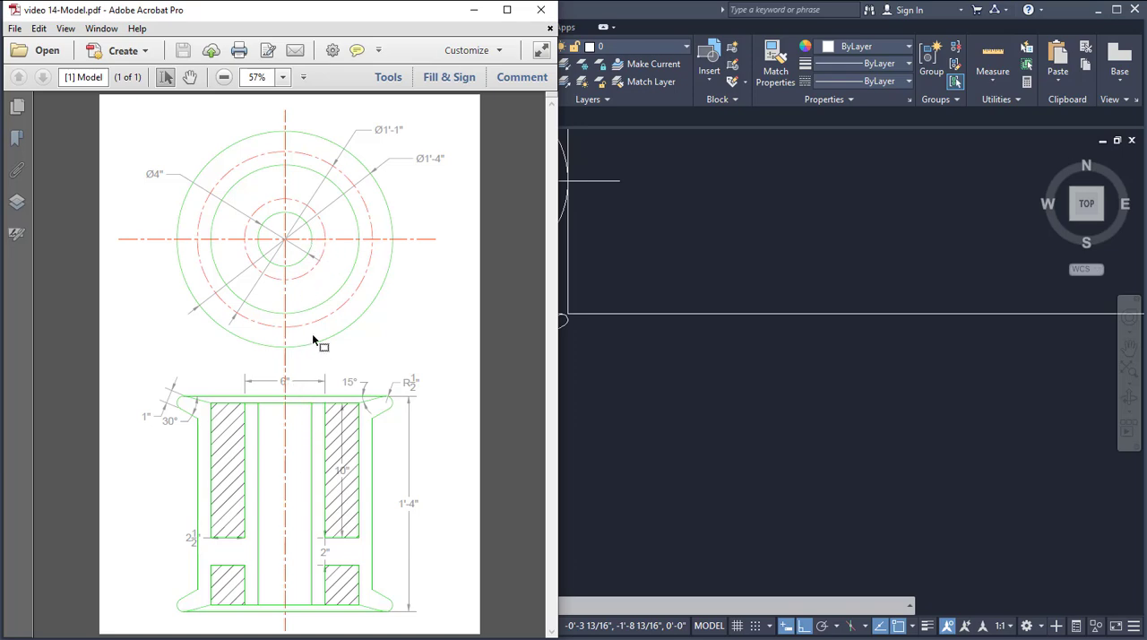
click(670, 436)
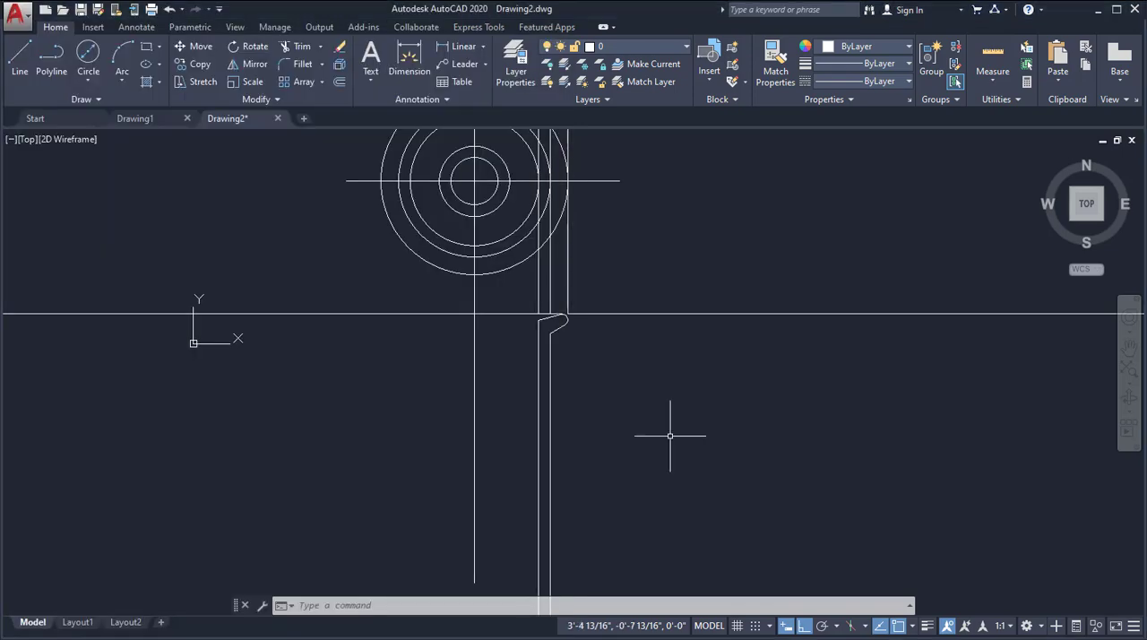
click(20, 59)
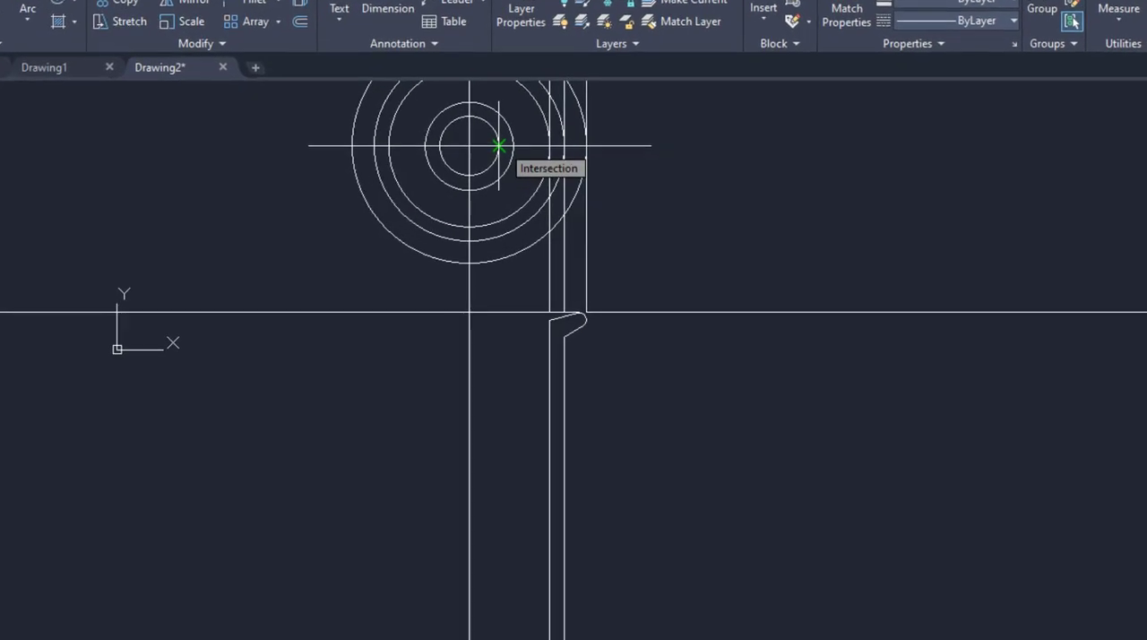
click(498, 312)
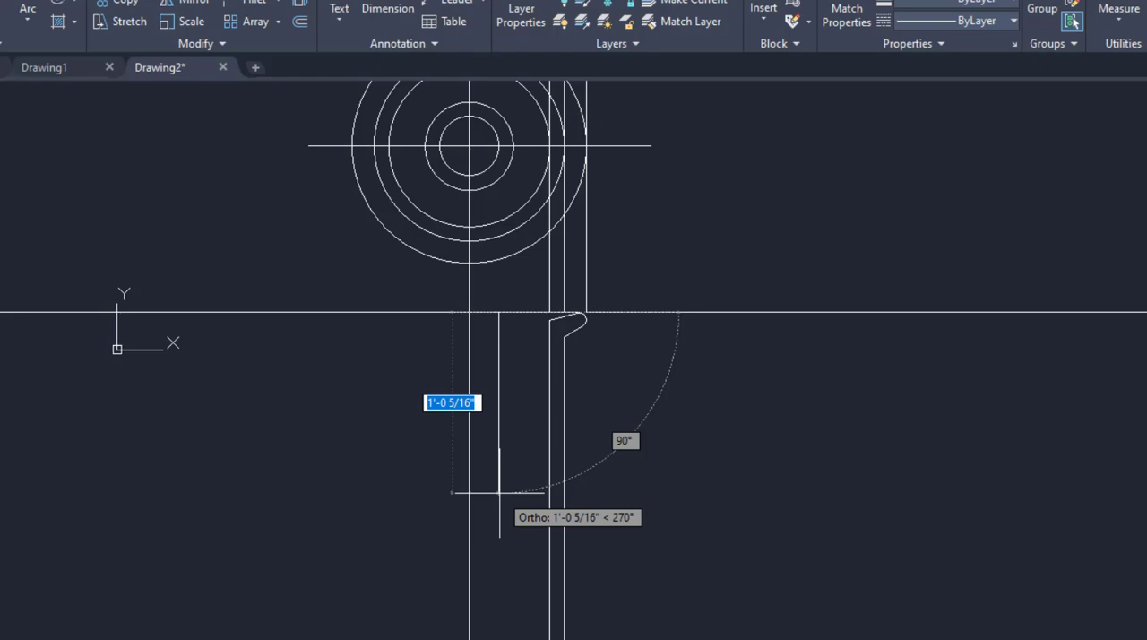
text(11)
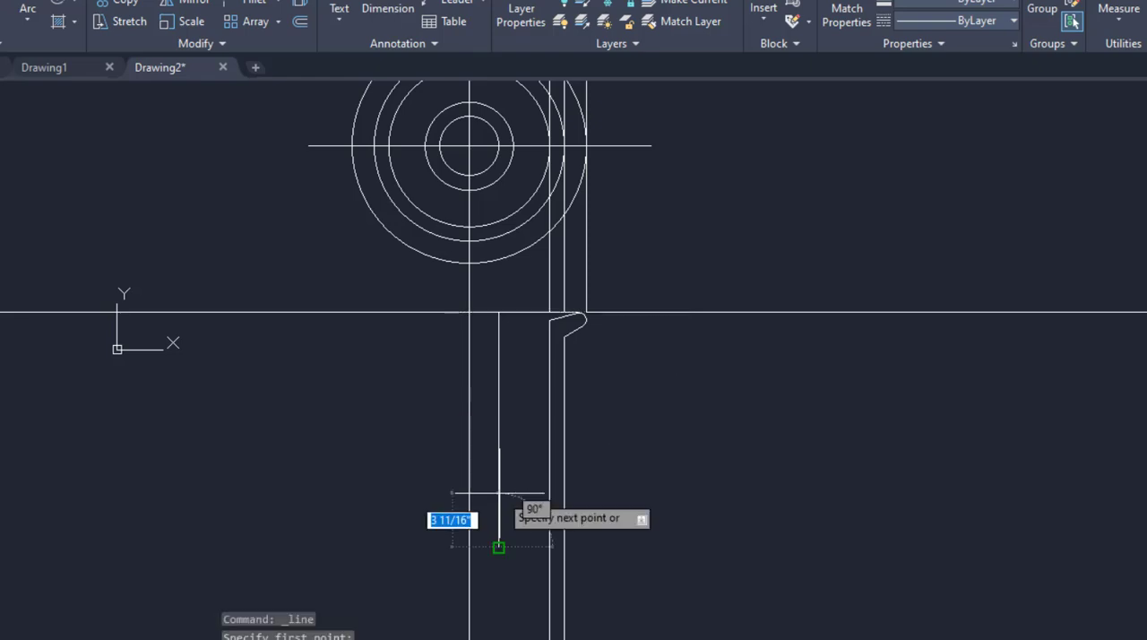
key(Return)
middle_drag(518, 479, 516, 513)
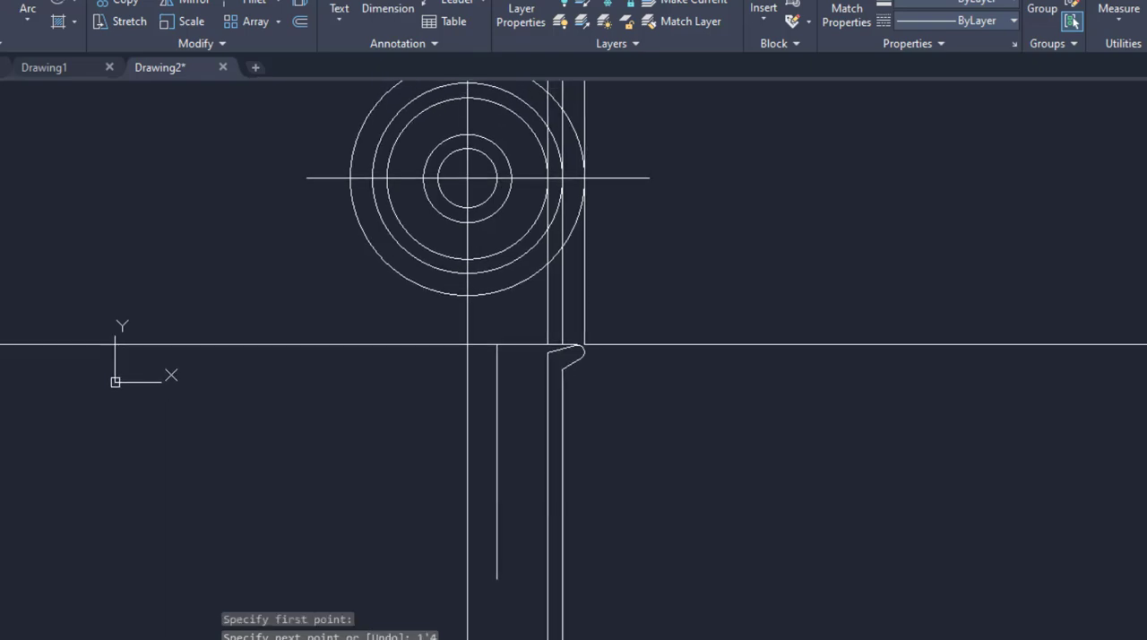
Draw a 1'4 vertical line down from the horizontal construction line, aligned with the second-smallest circle's outer quadrant.
text(l)
key(Return)
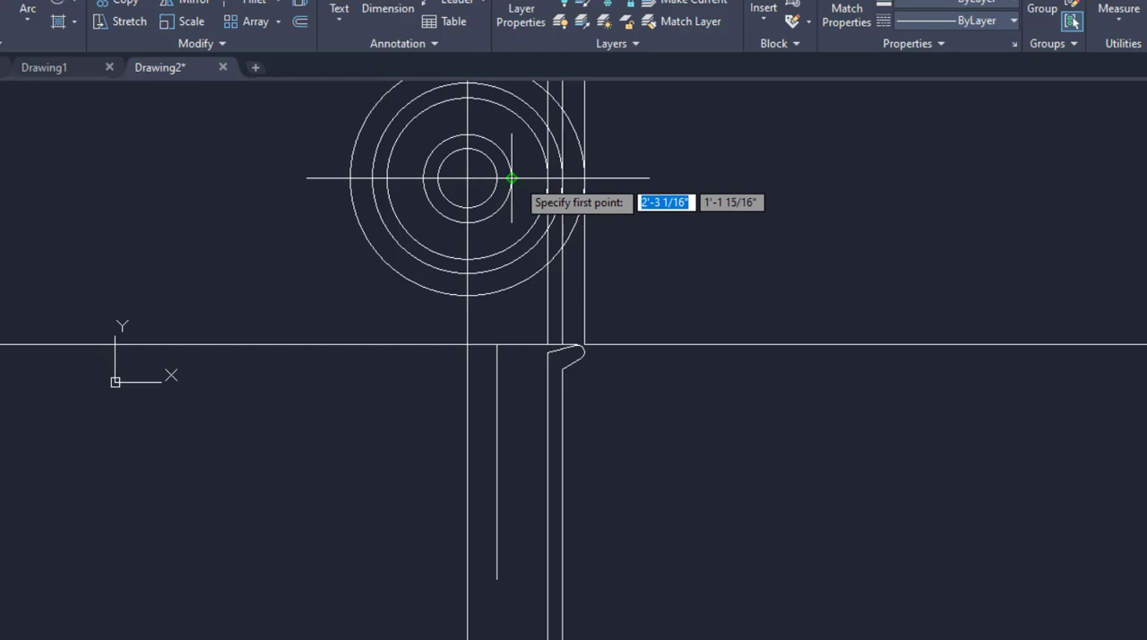
click(511, 344)
text(1)
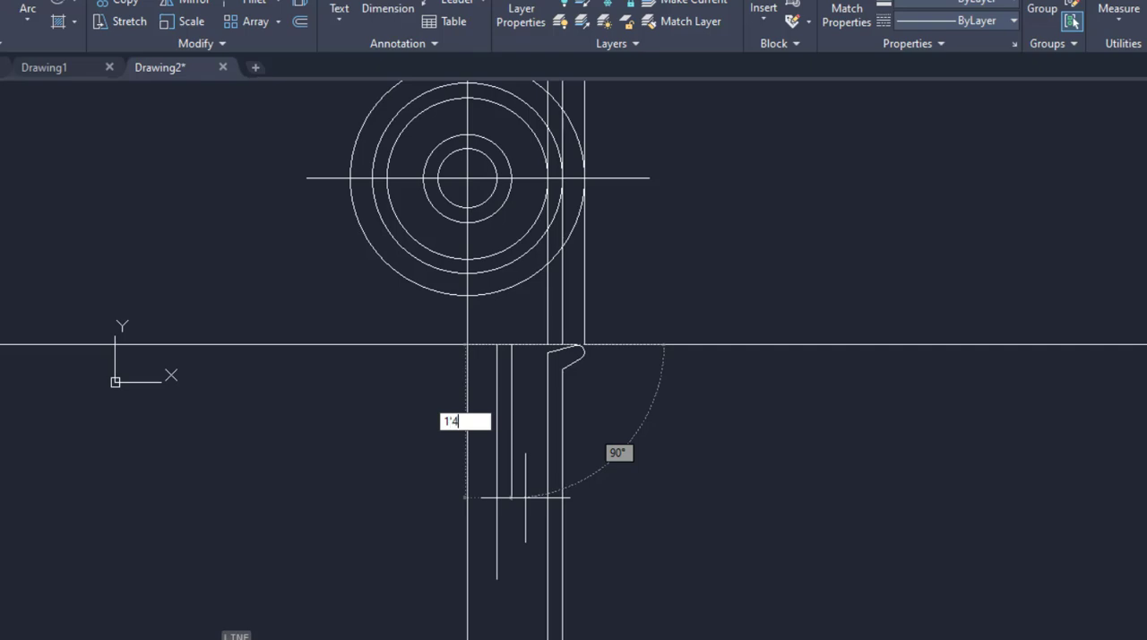
text('4)
key(Return)
key(Return)
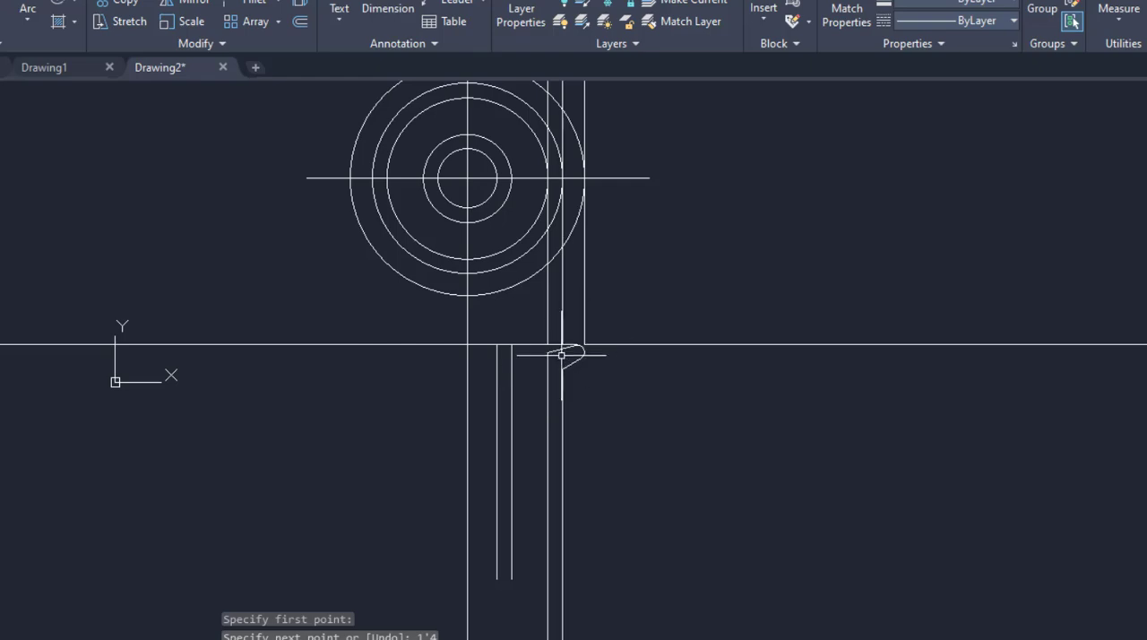
Draw a horizontal line from the inner end of the flange's upper slope to the vertical centre line.
text(l)
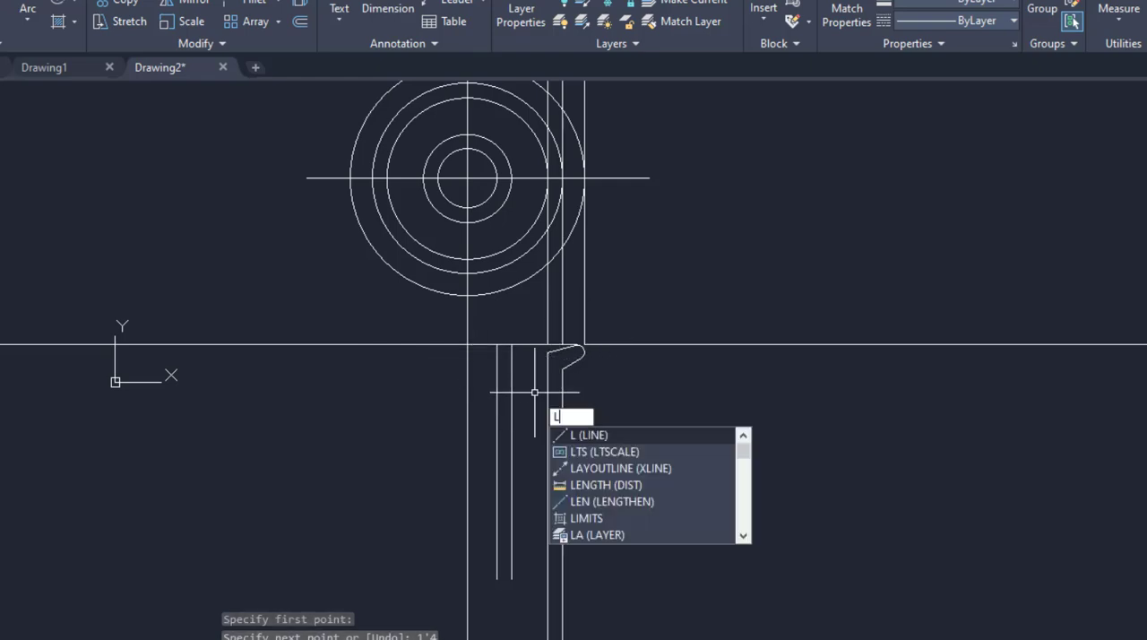
key(Return)
click(548, 353)
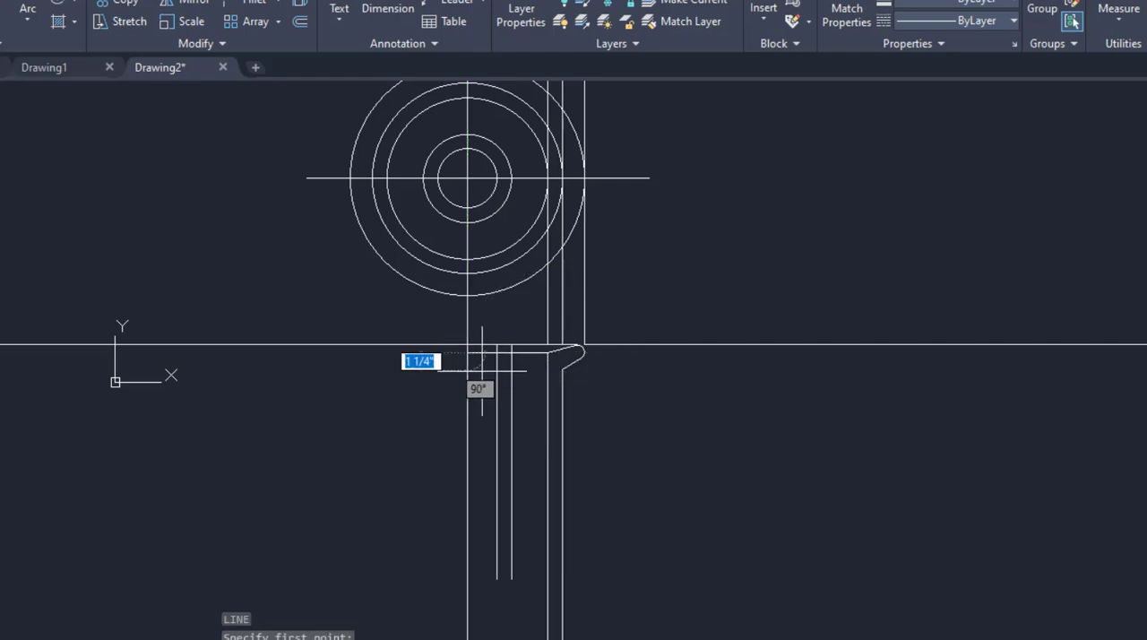
click(467, 352)
middle_drag(554, 474, 566, 415)
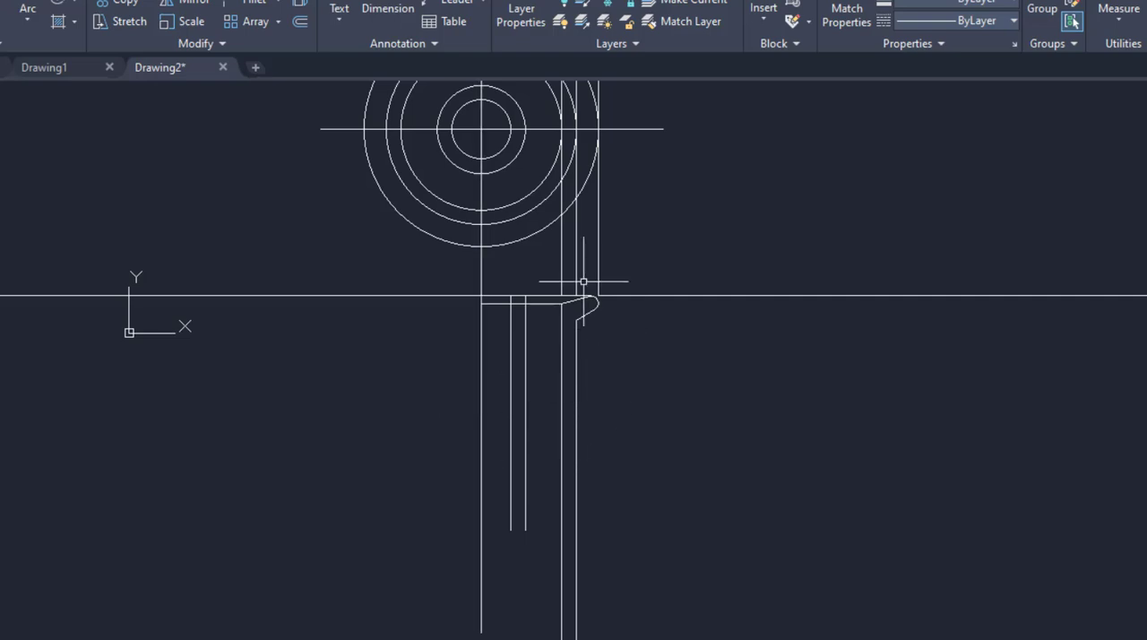
Draw a 6 1/2" horizontal line from the centre line to the outer wall line, level with the inner vertical lines' midpoints.
text(l)
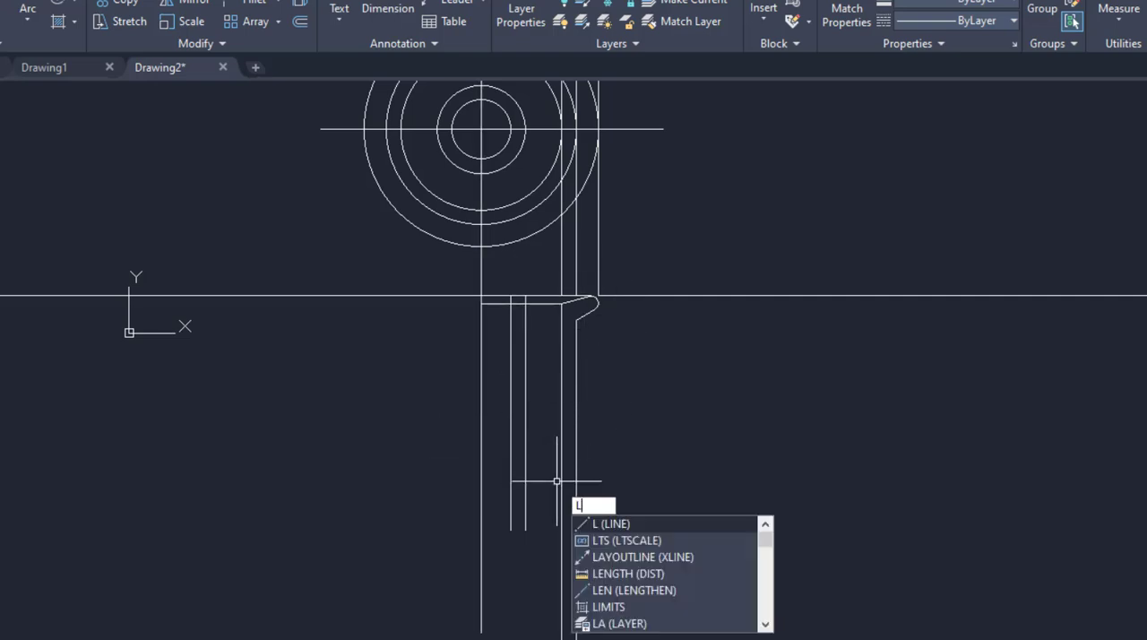
key(Return)
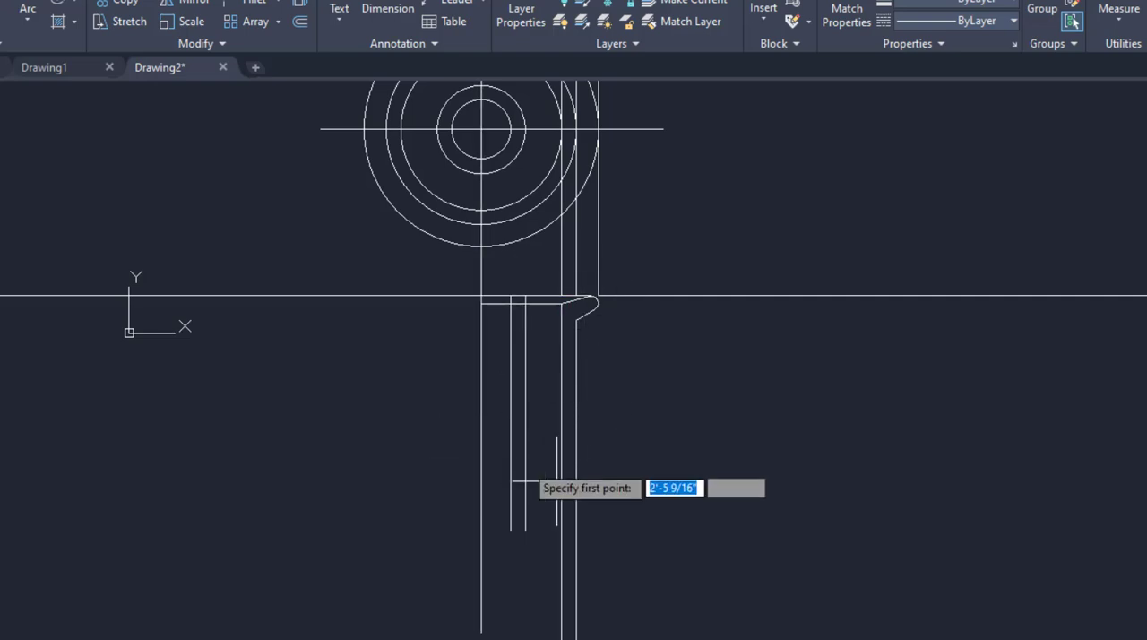
click(481, 413)
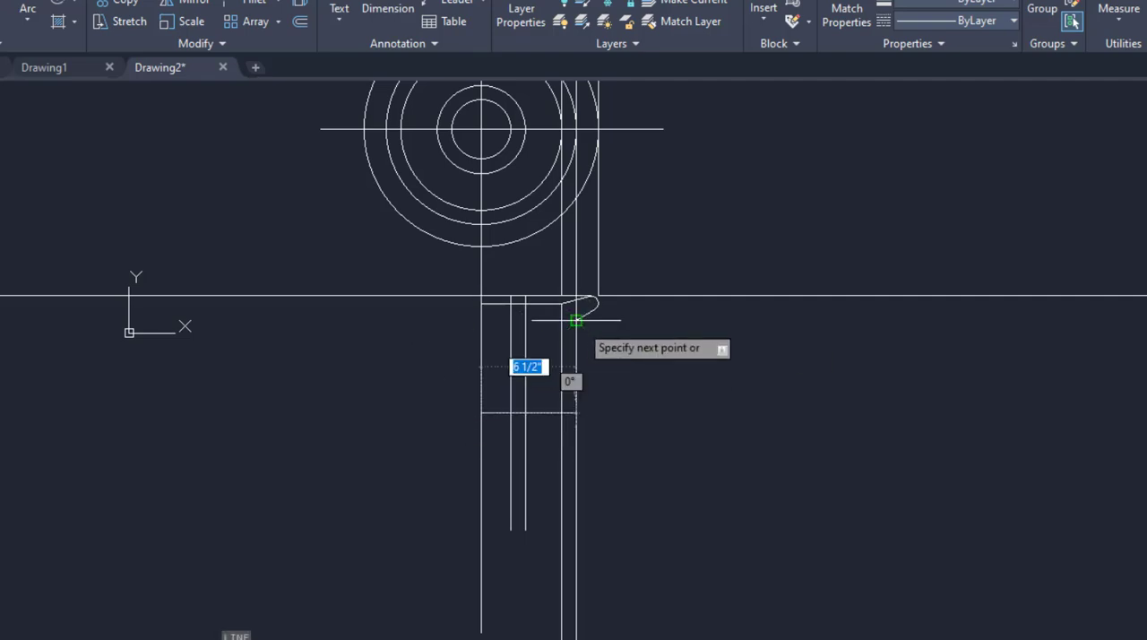
click(576, 413)
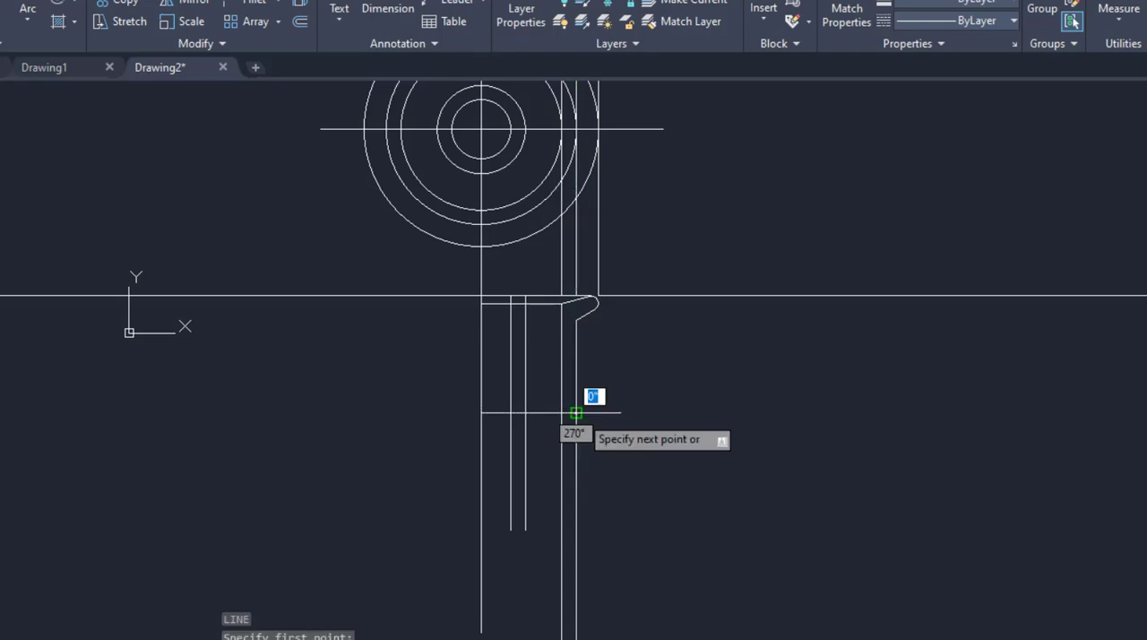
key(Return)
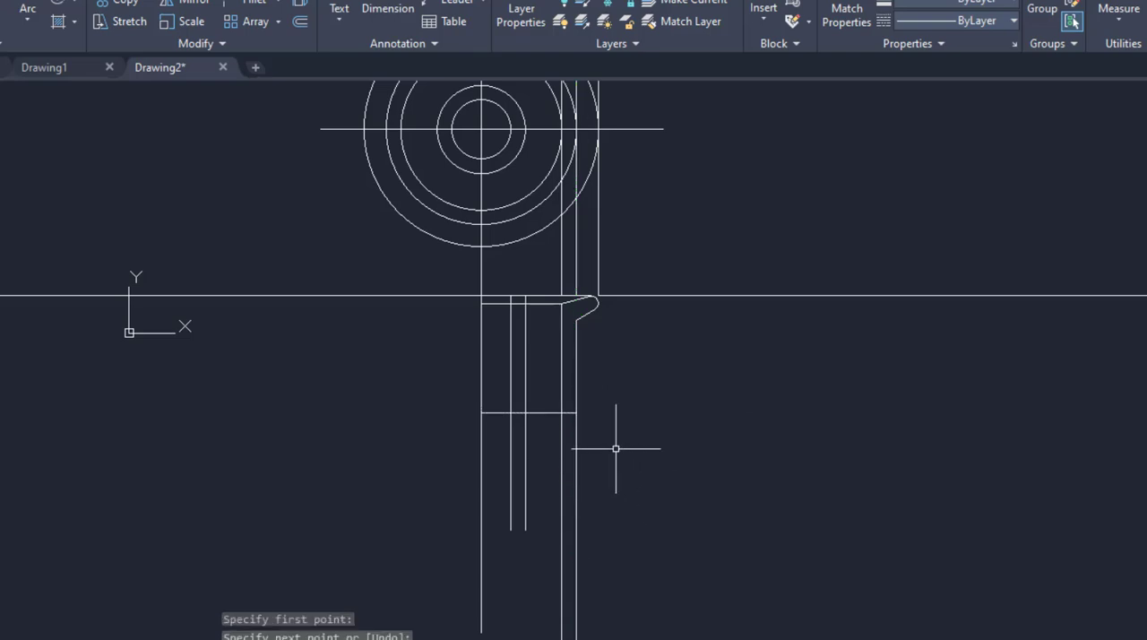
Trim the horizontal construction line beyond the centre line, the two inner verticals above the flange's lower horizontal line, and all wall lines below mid-height.
text(tr)
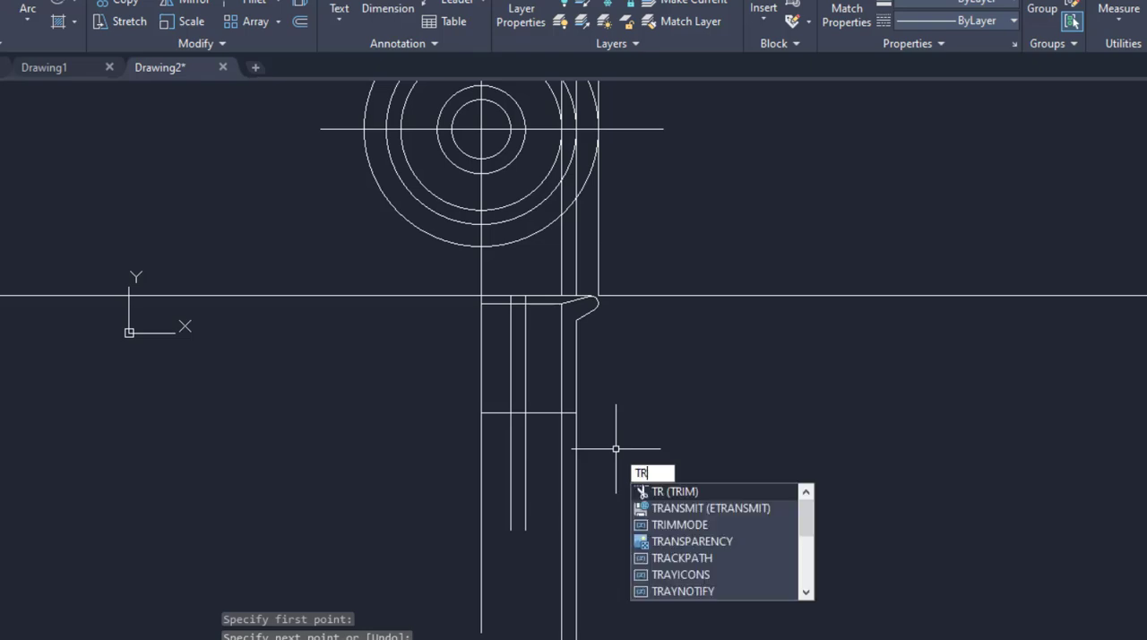
key(Return)
key(Return)
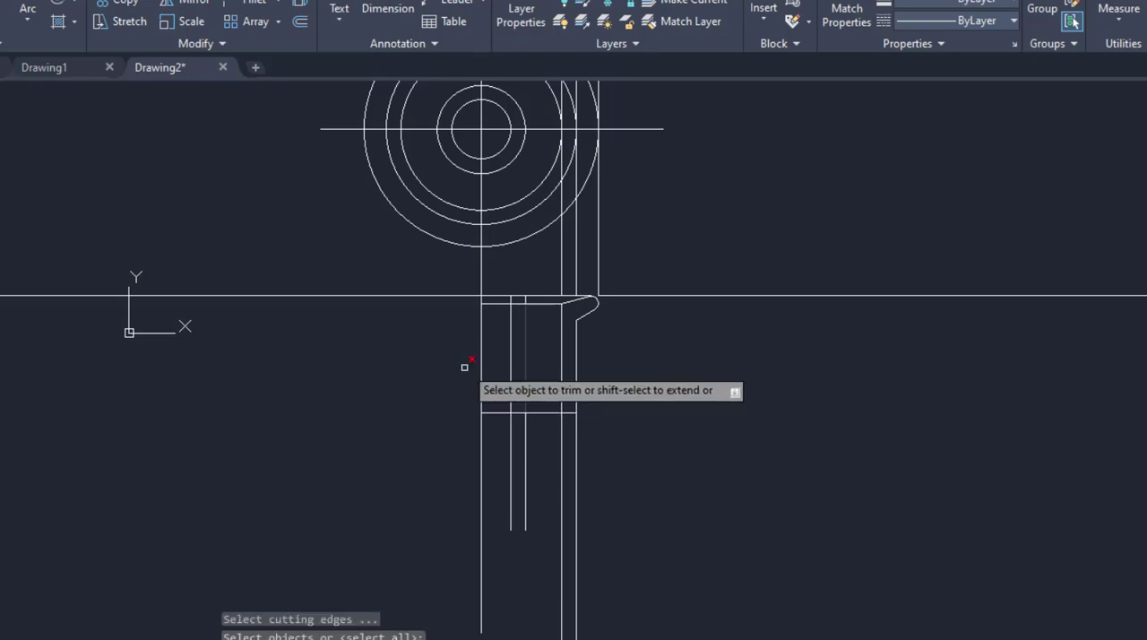
click(445, 296)
scroll(529, 296, up, 4)
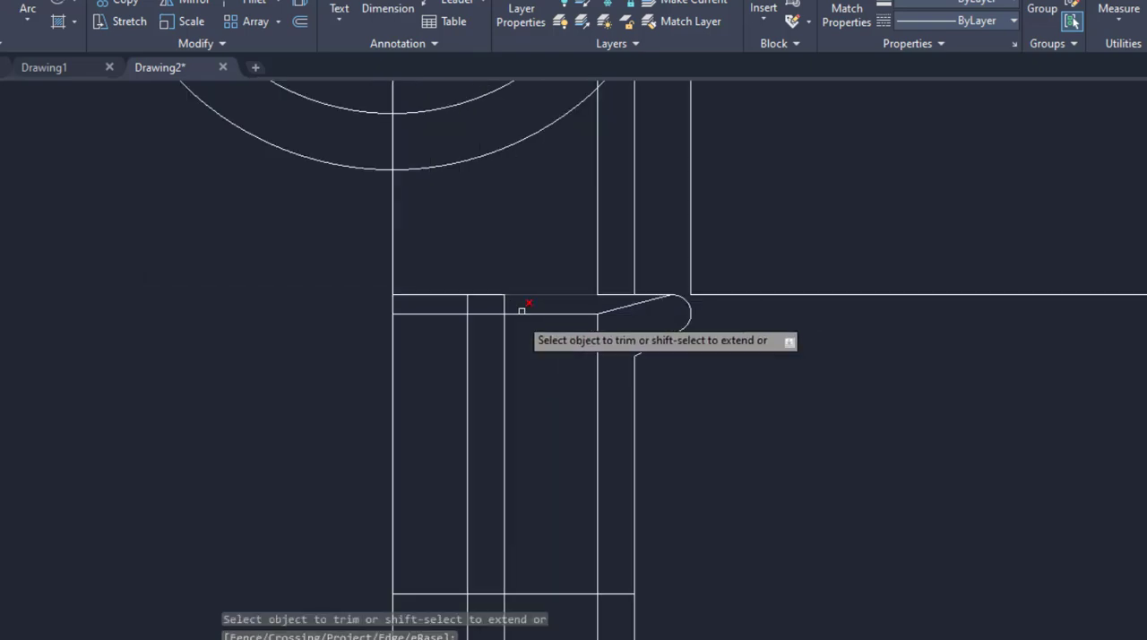
drag(514, 307, 461, 305)
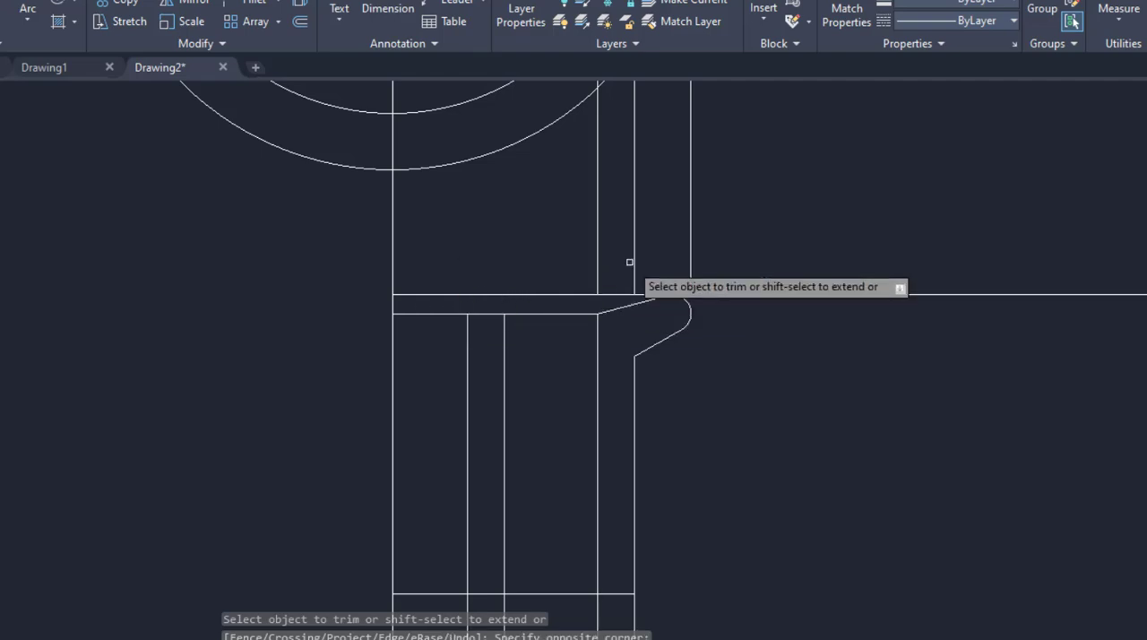
scroll(644, 352, down, 3)
drag(660, 454, 565, 487)
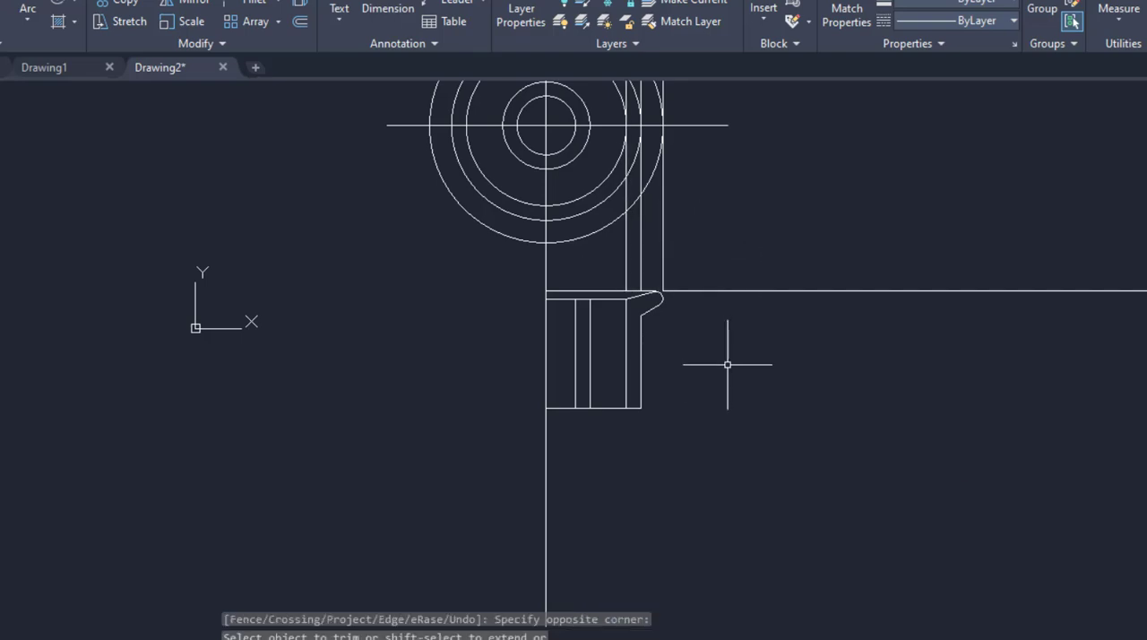
Erase the three vertical projection lines above the flange and the leftover horizontal construction line outside it, using a fence selection.
key(Return)
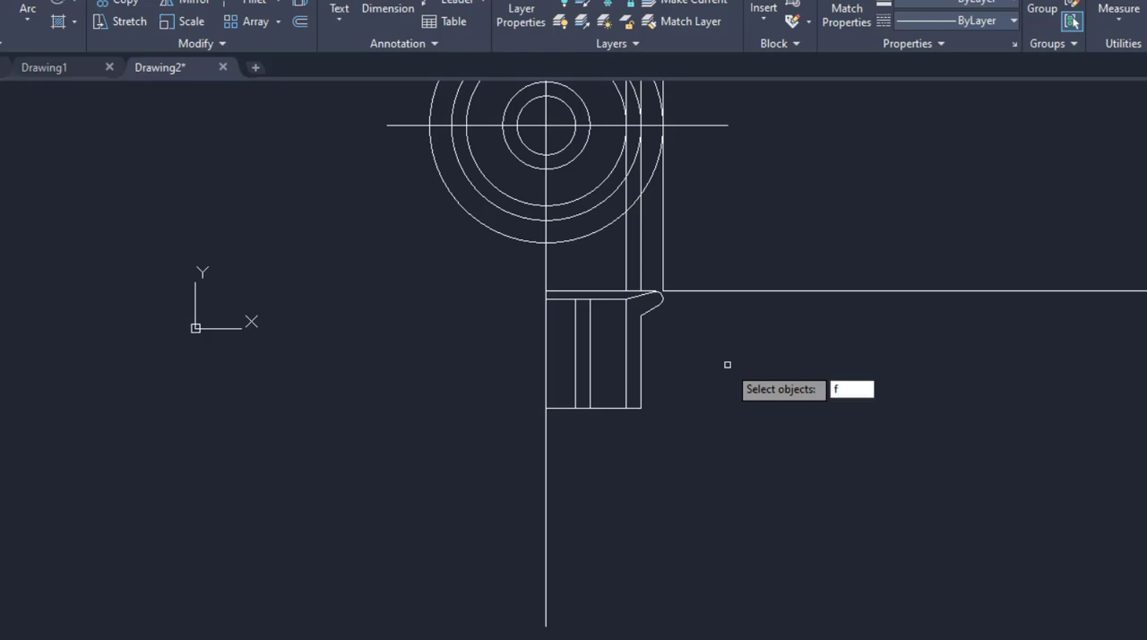
text(f)
key(Return)
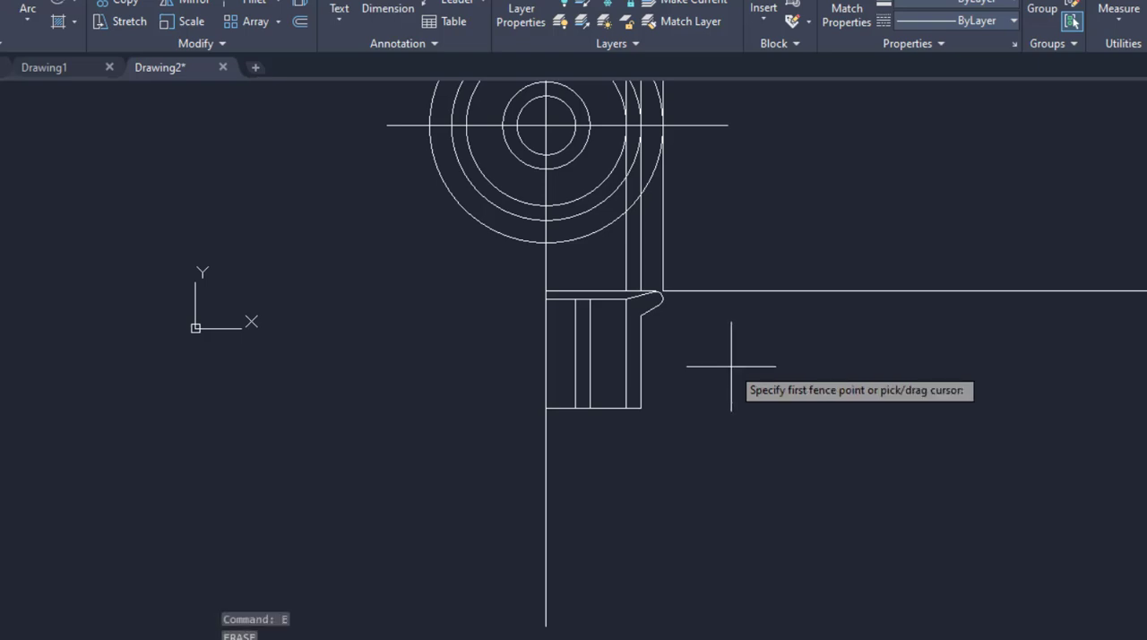
click(751, 345)
click(710, 244)
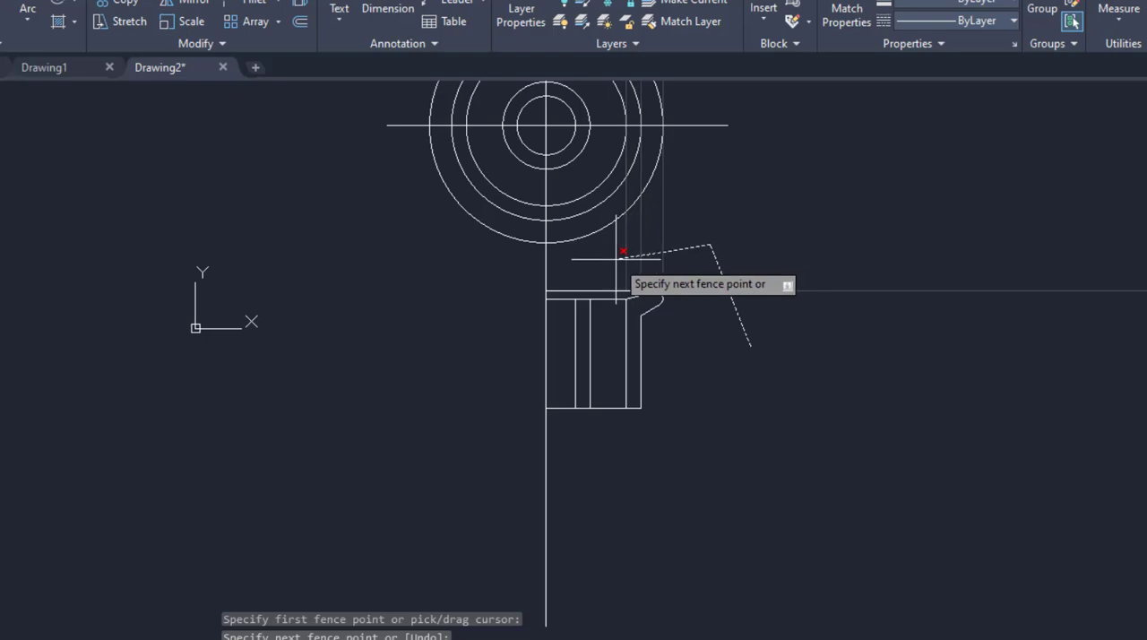
click(618, 252)
key(Return)
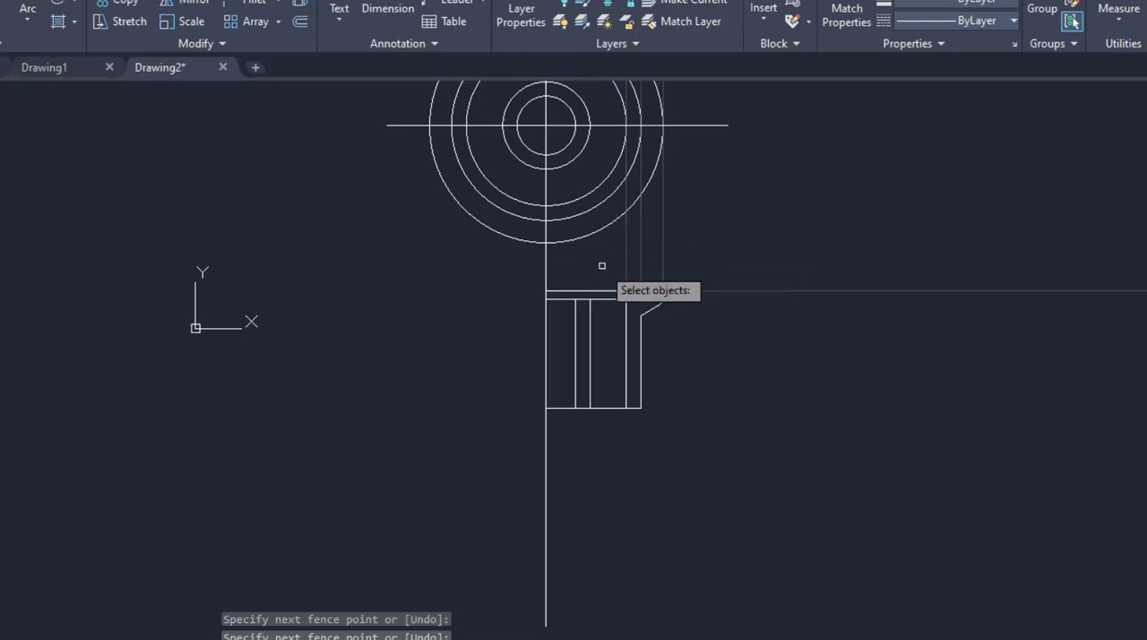
key(Return)
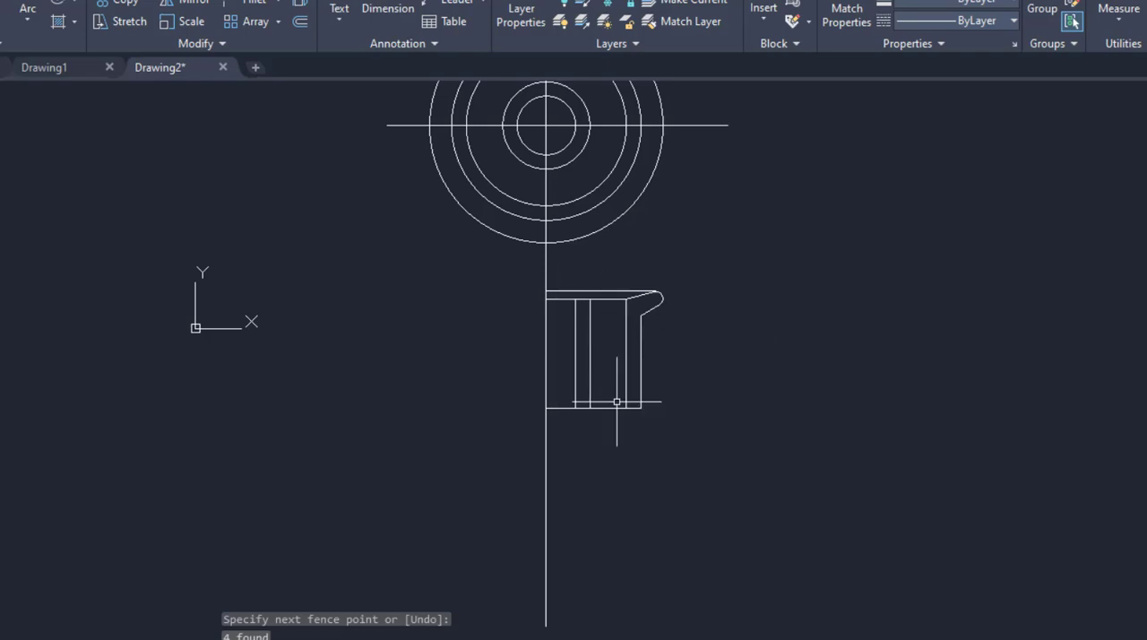
Mirror the section quarter downward about its horizontal mid-height line, keeping the source objects.
text(mi)
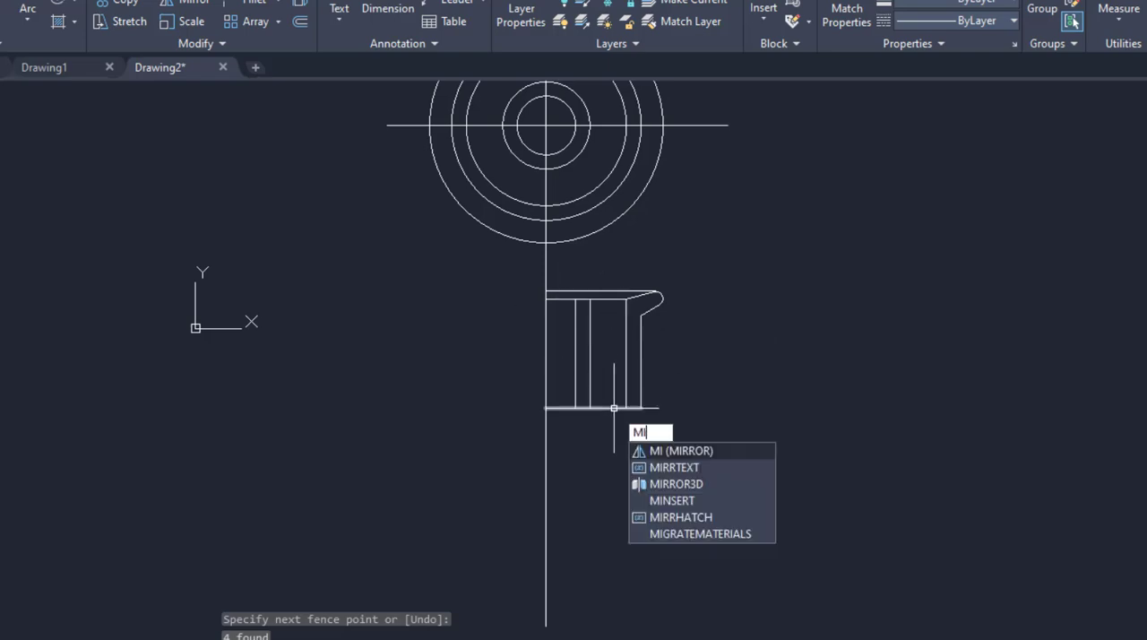
key(Return)
click(507, 269)
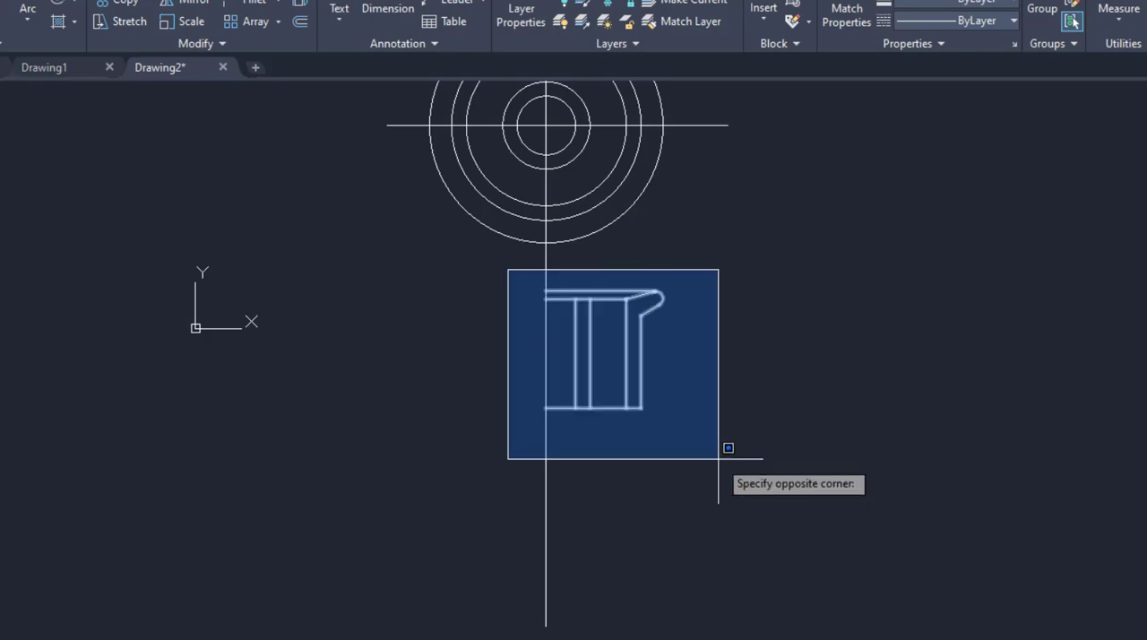
click(718, 458)
key(Return)
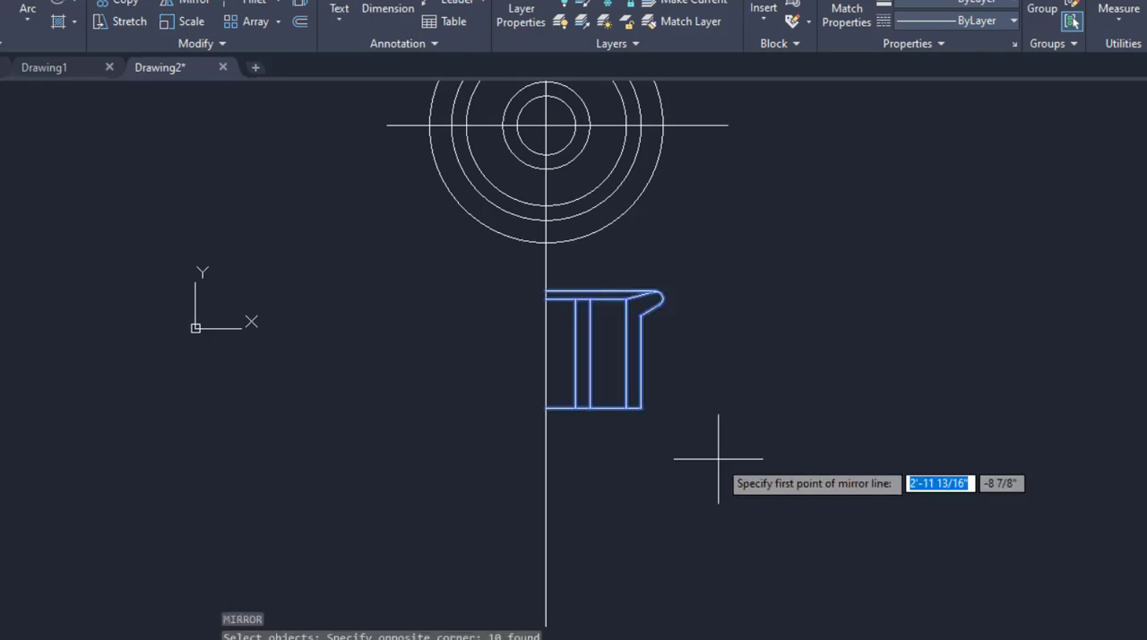
click(546, 408)
click(655, 411)
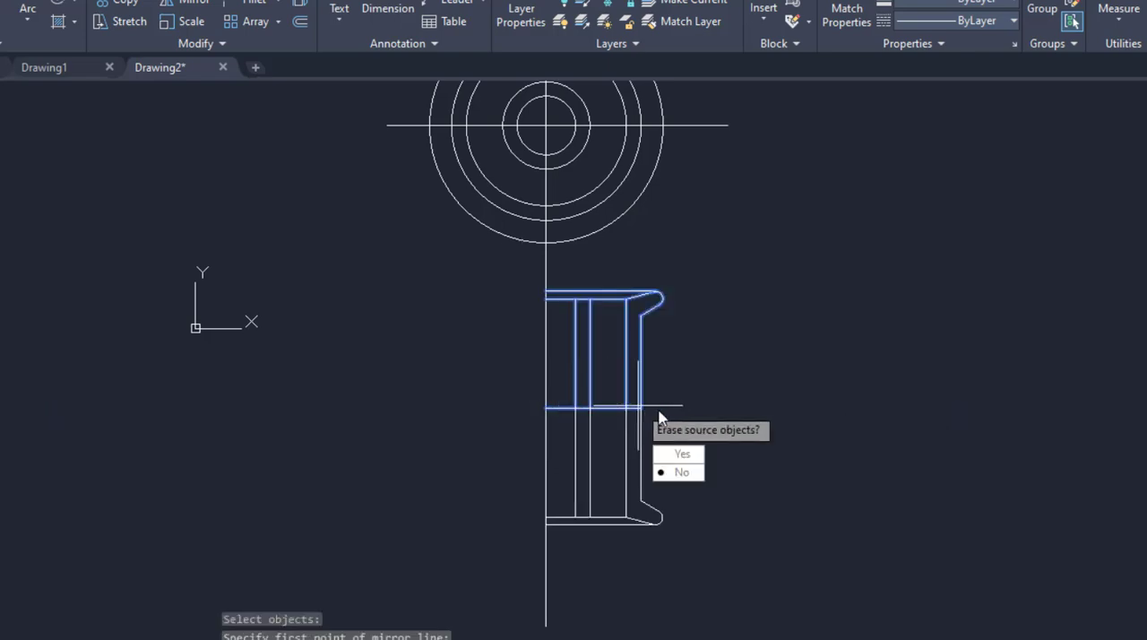
key(Return)
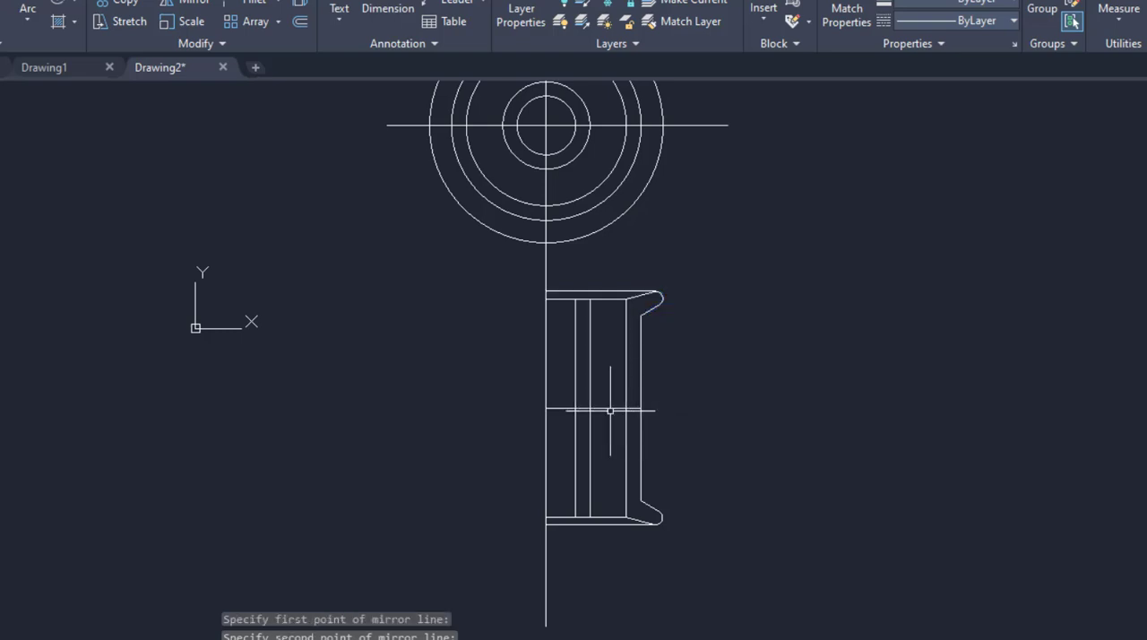
Erase the horizontal construction line at the half section's mid-height.
click(614, 387)
click(611, 427)
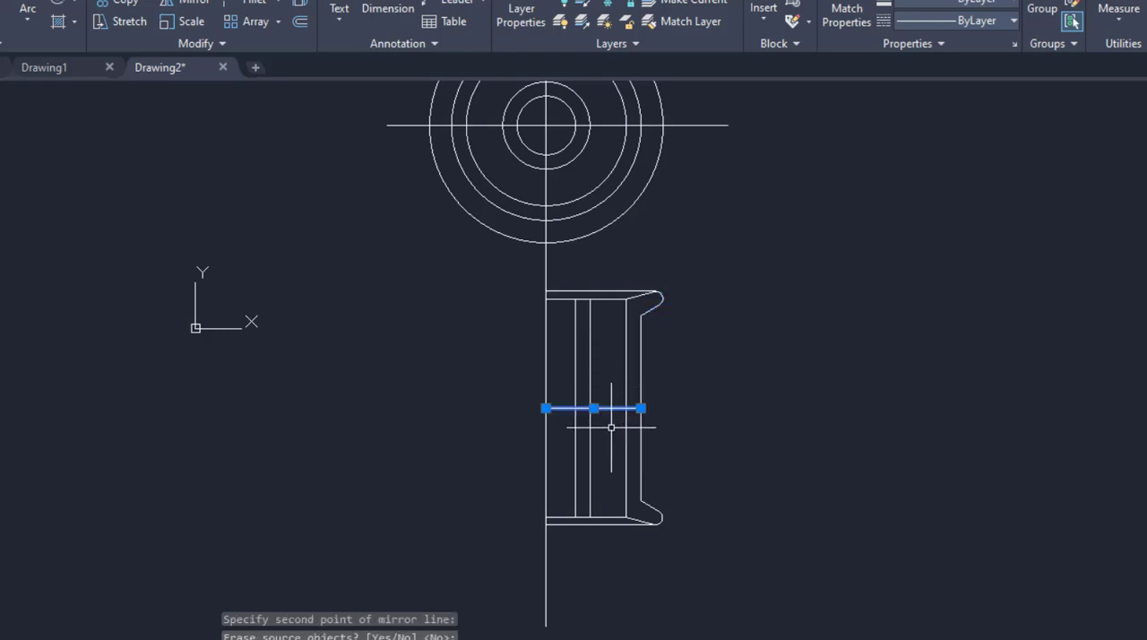
key(Delete)
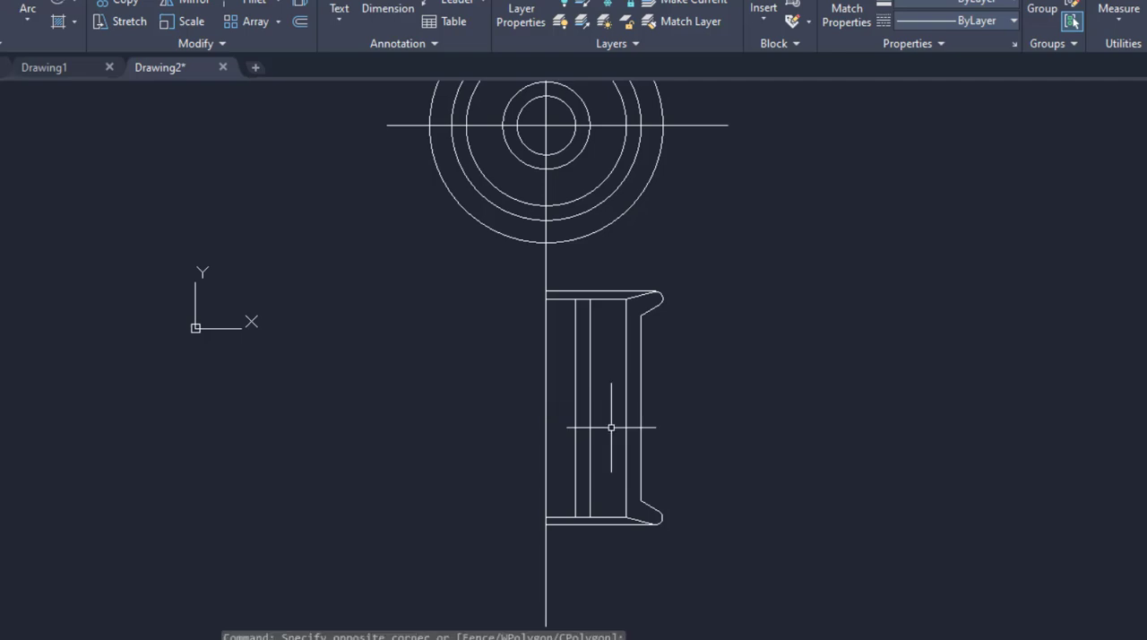
Offset the upper flange's inner horizontal line 10" downward, and offset that copy another 2" downward, following the PDF drawing.
key(alt+Tab)
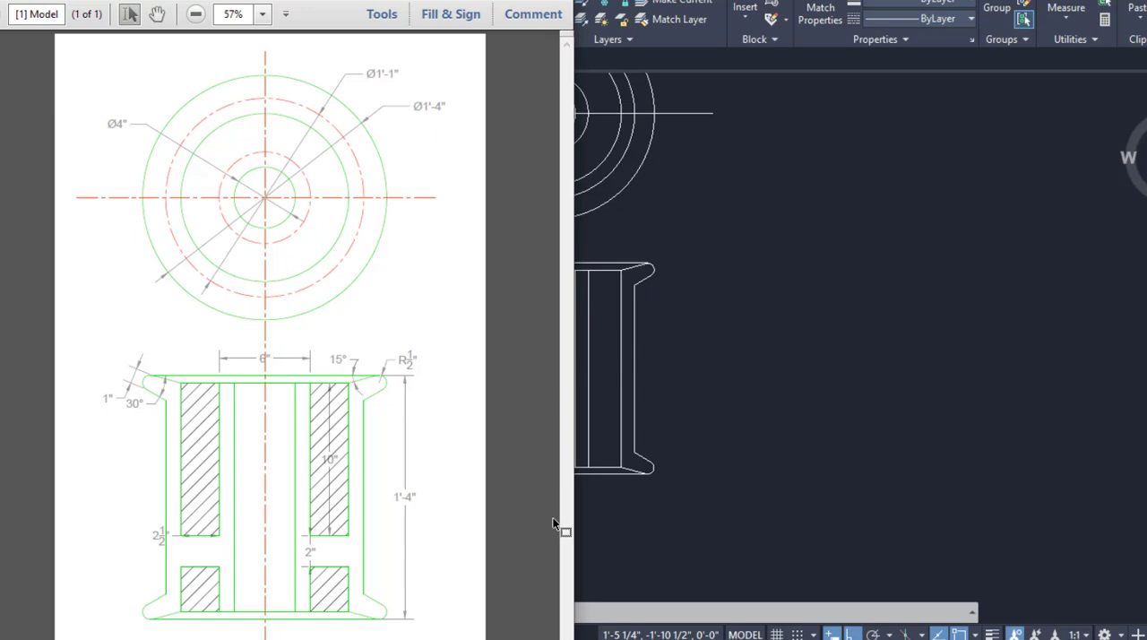
key(alt+Tab)
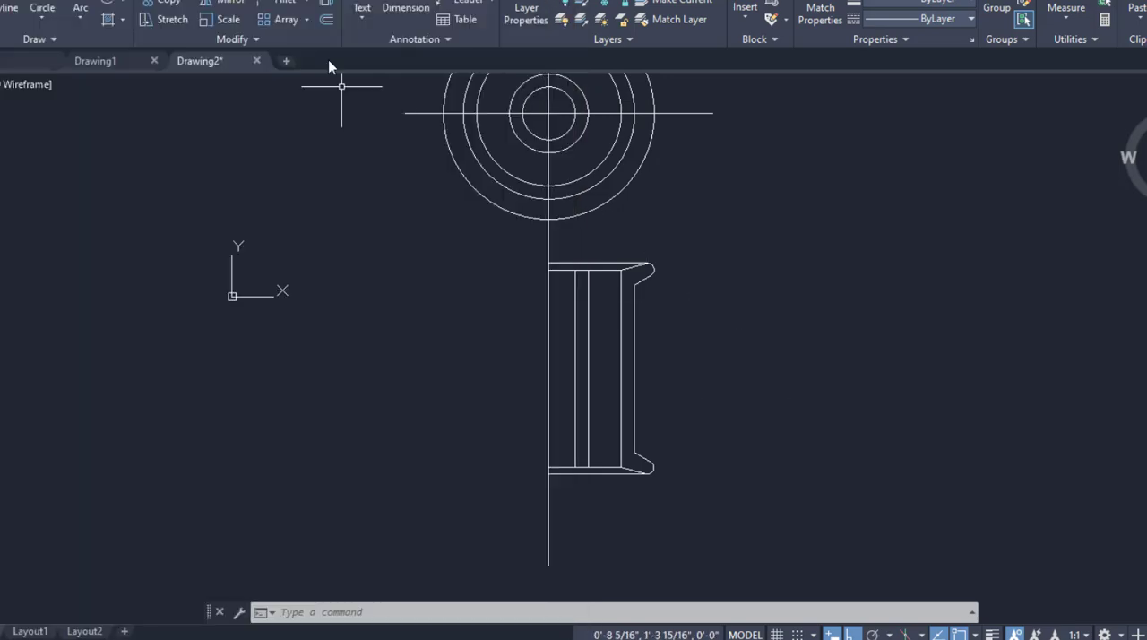
click(328, 18)
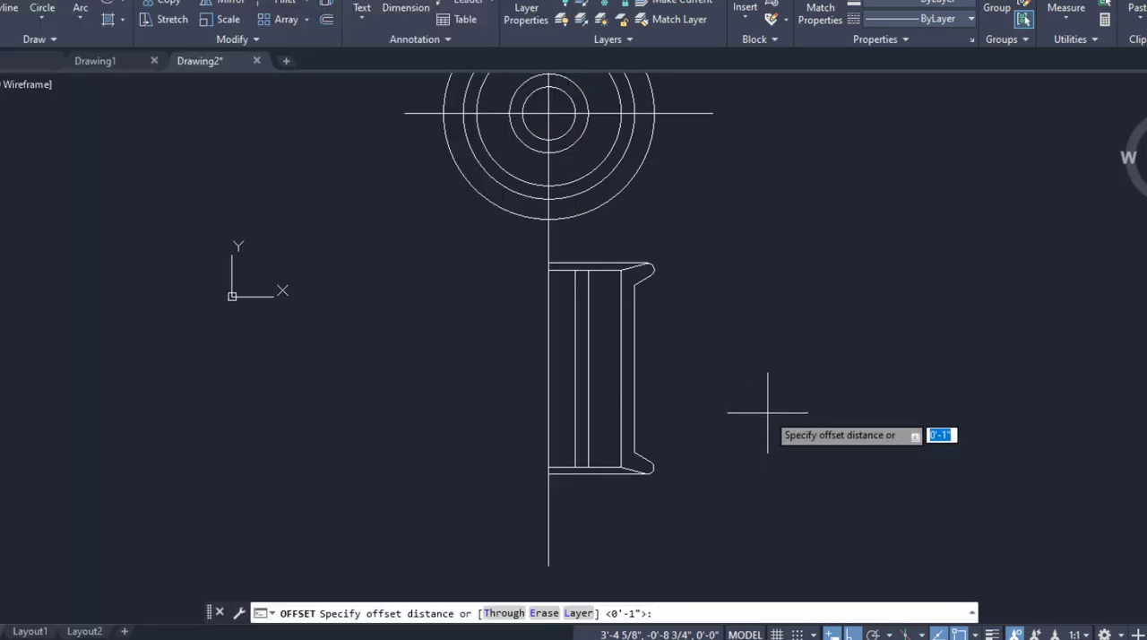
key(Return)
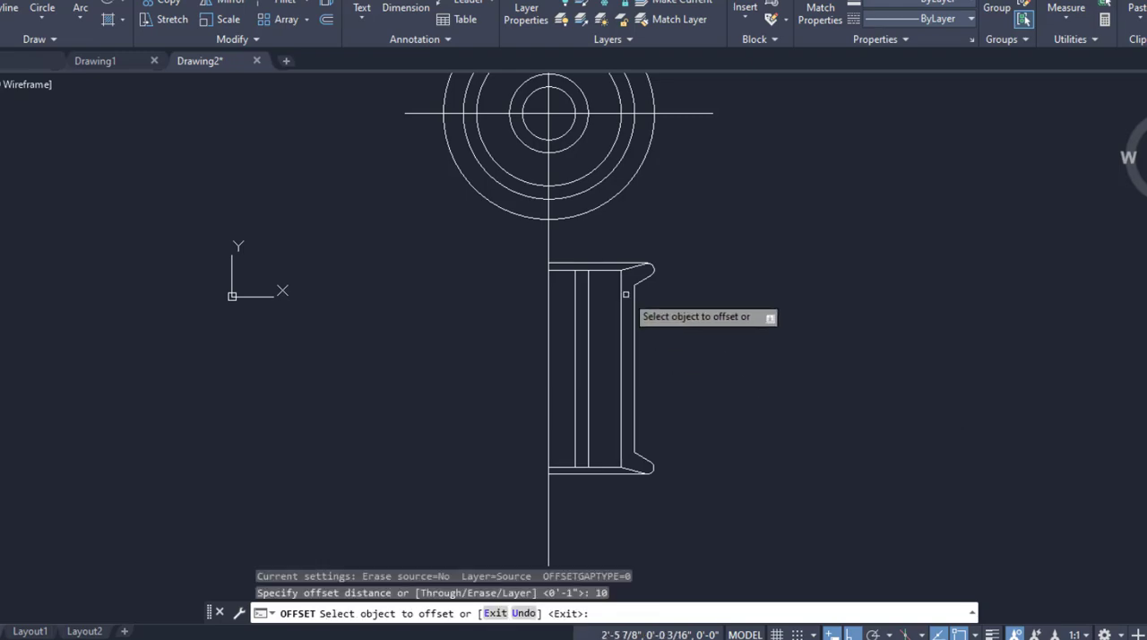
click(603, 271)
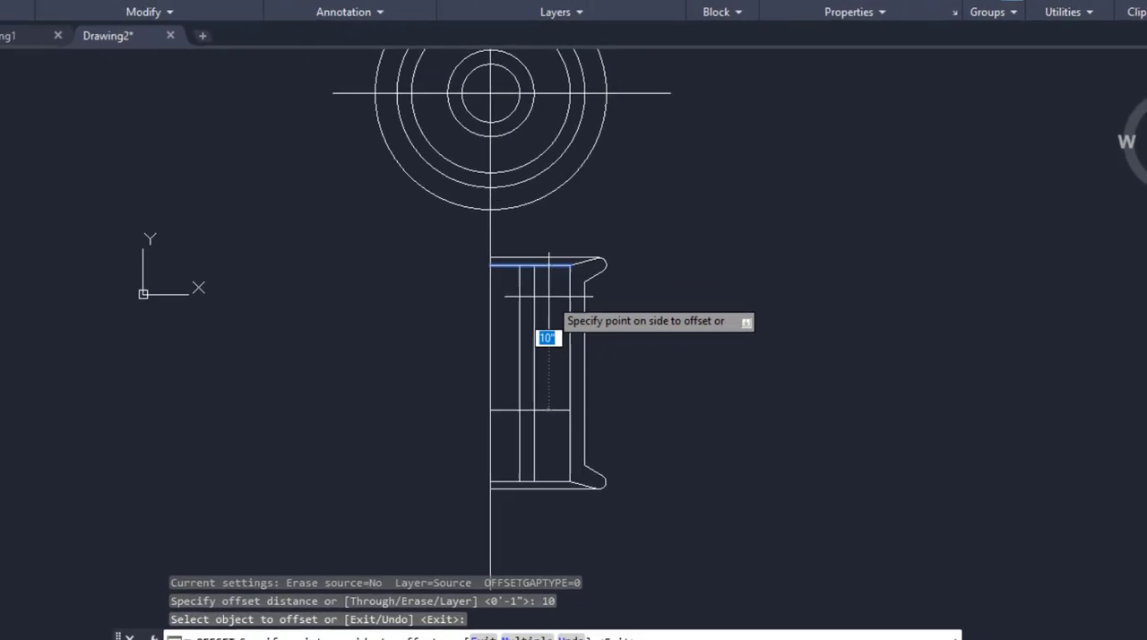
click(602, 345)
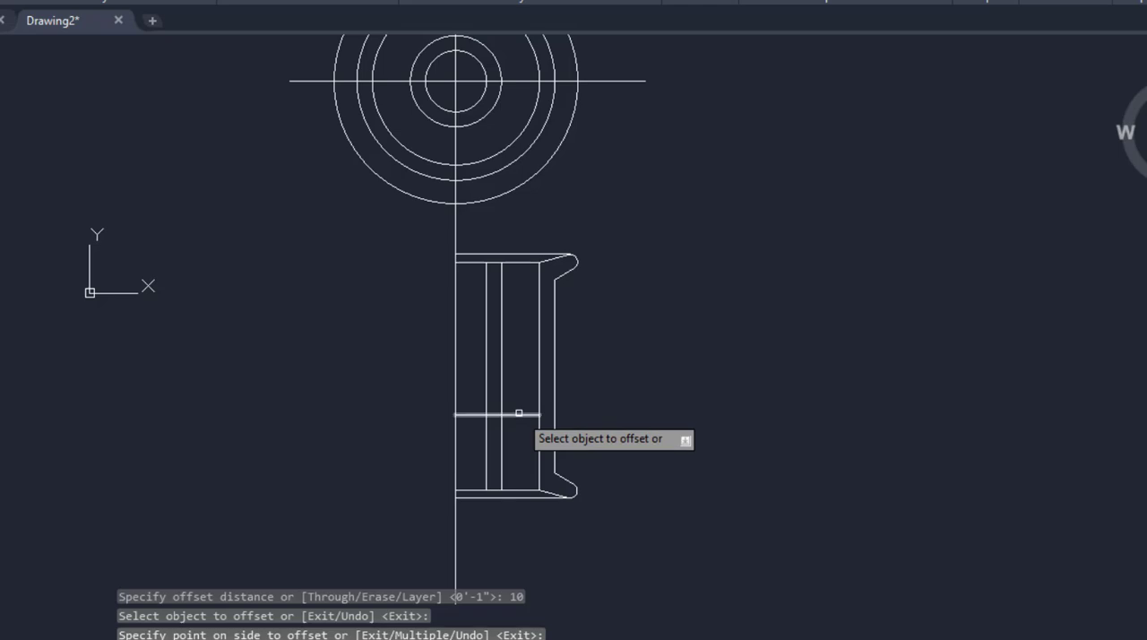
click(519, 412)
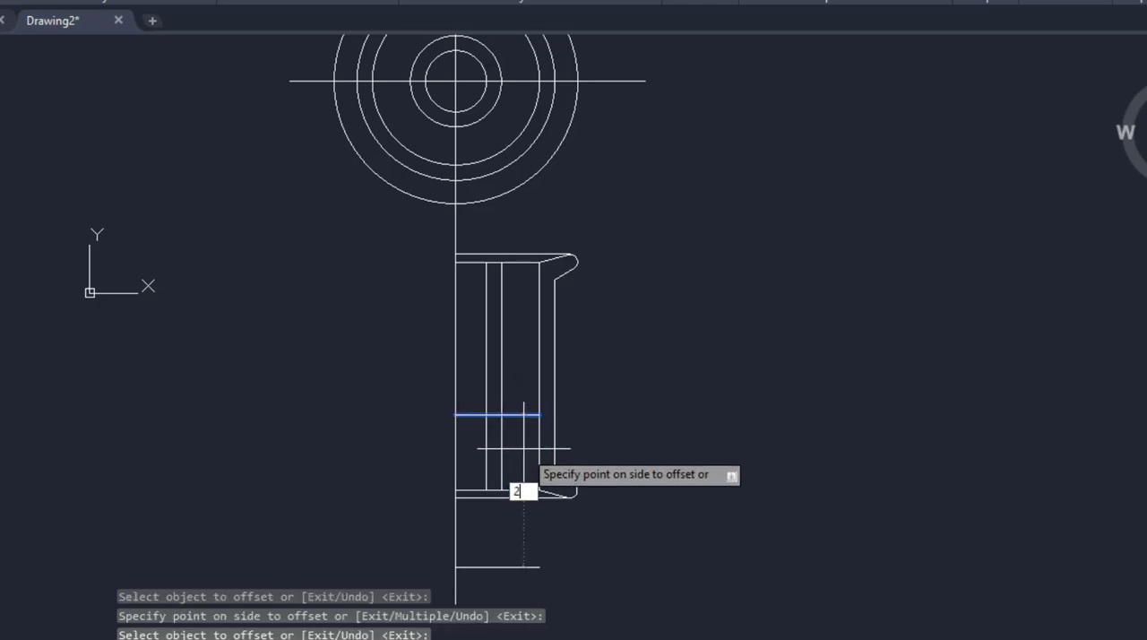
key(Return)
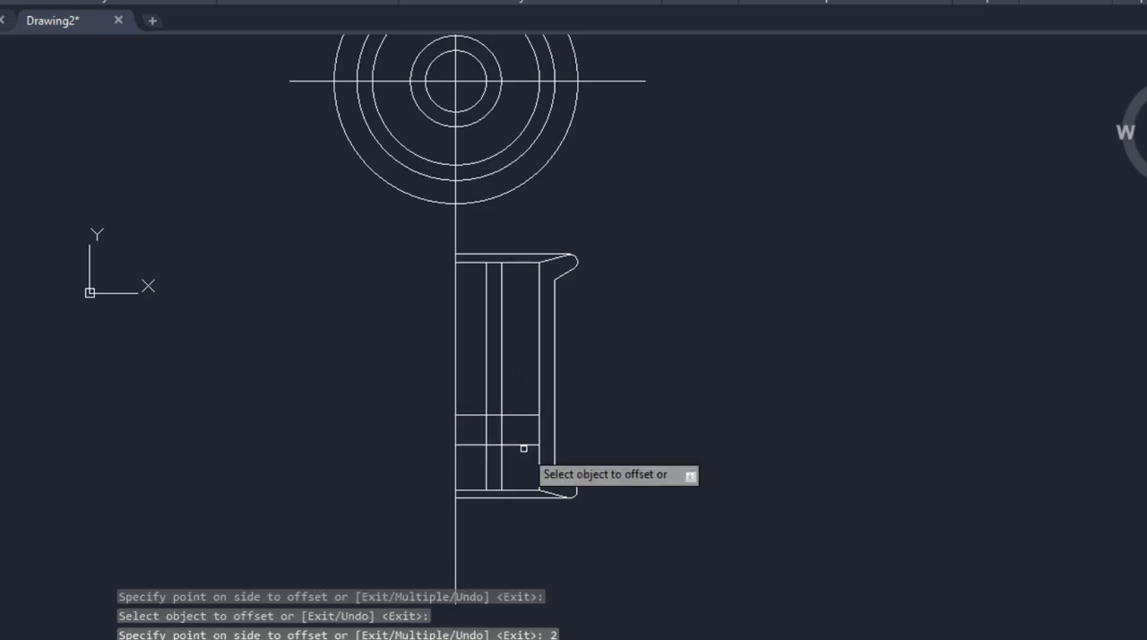
Trim the offset lines and the verticals in the 2" gap, leaving two separate rectangles between the second inner vertical and the wall's inner line.
scroll(487, 436, up, 2)
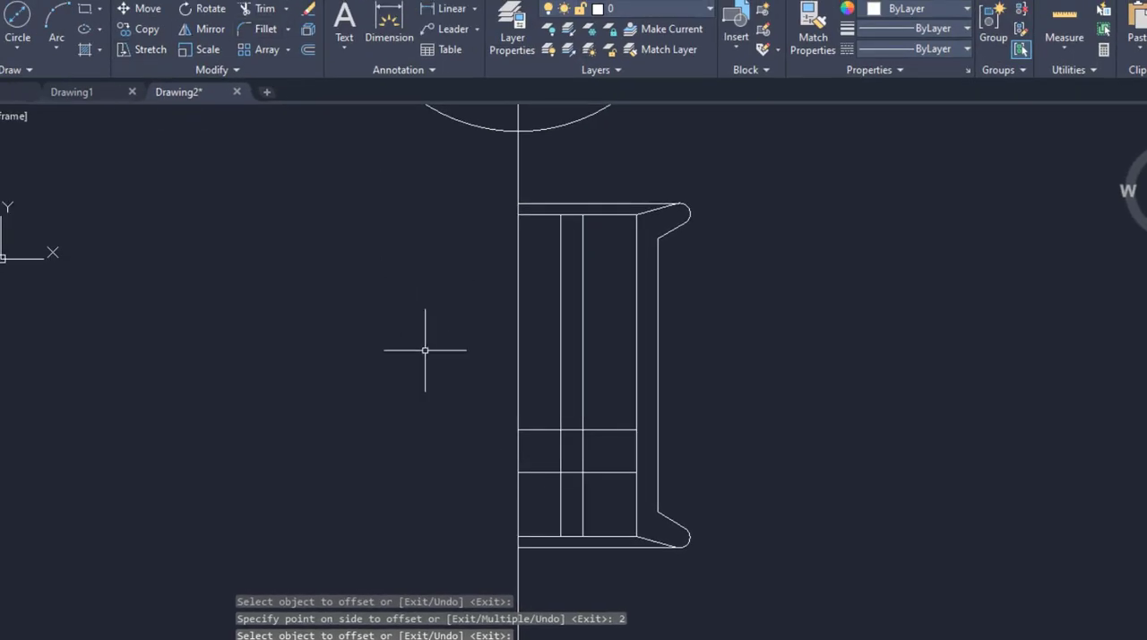
click(261, 9)
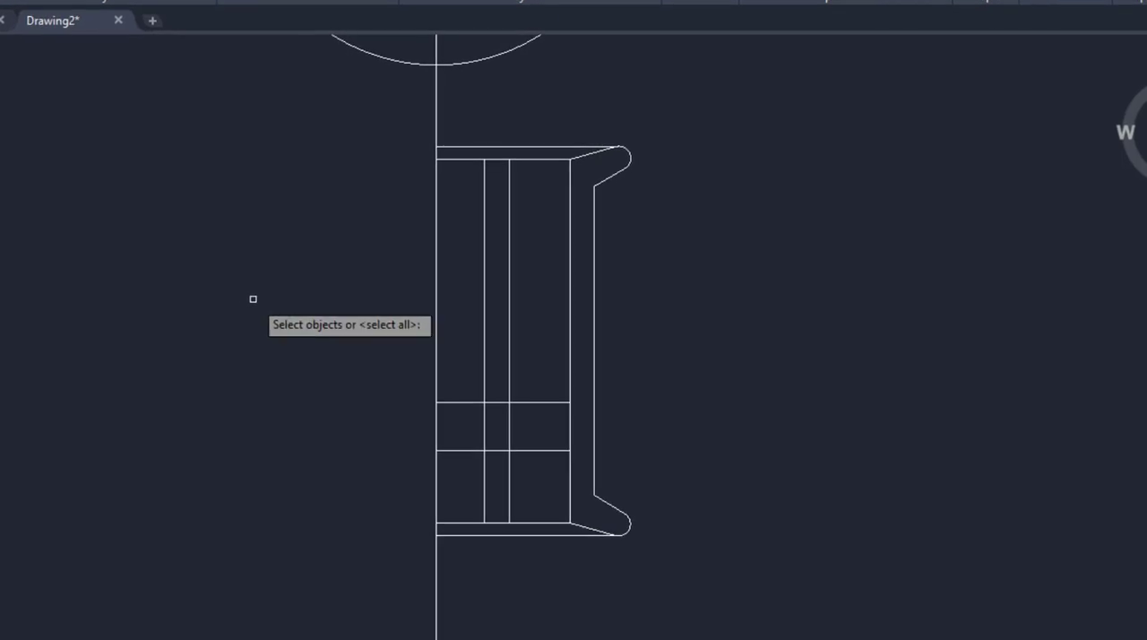
key(Return)
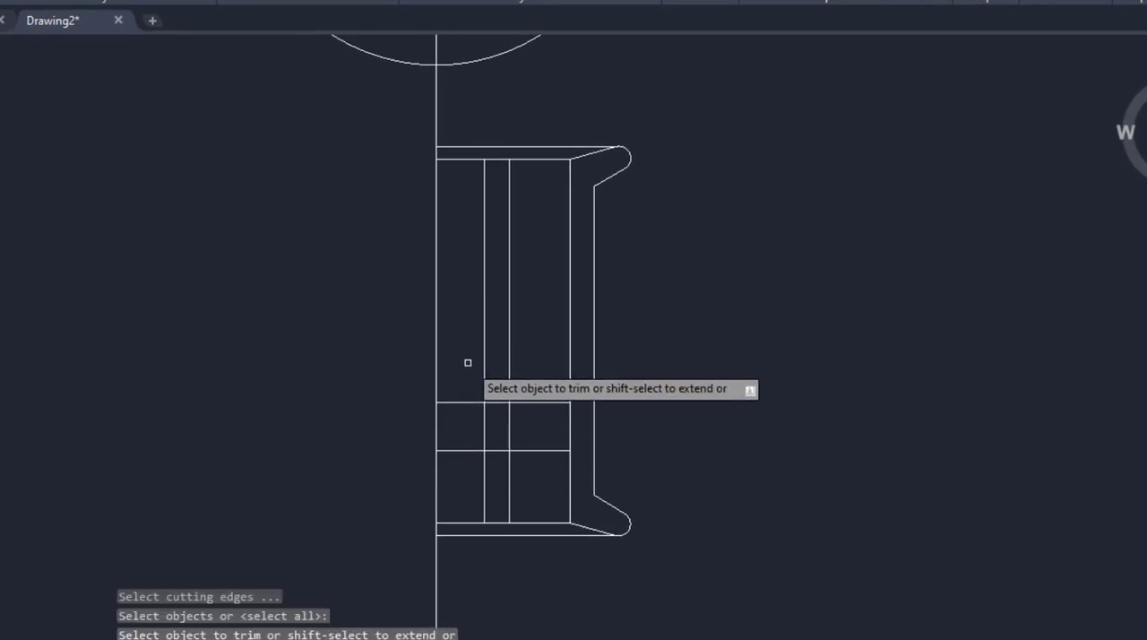
drag(465, 361, 461, 473)
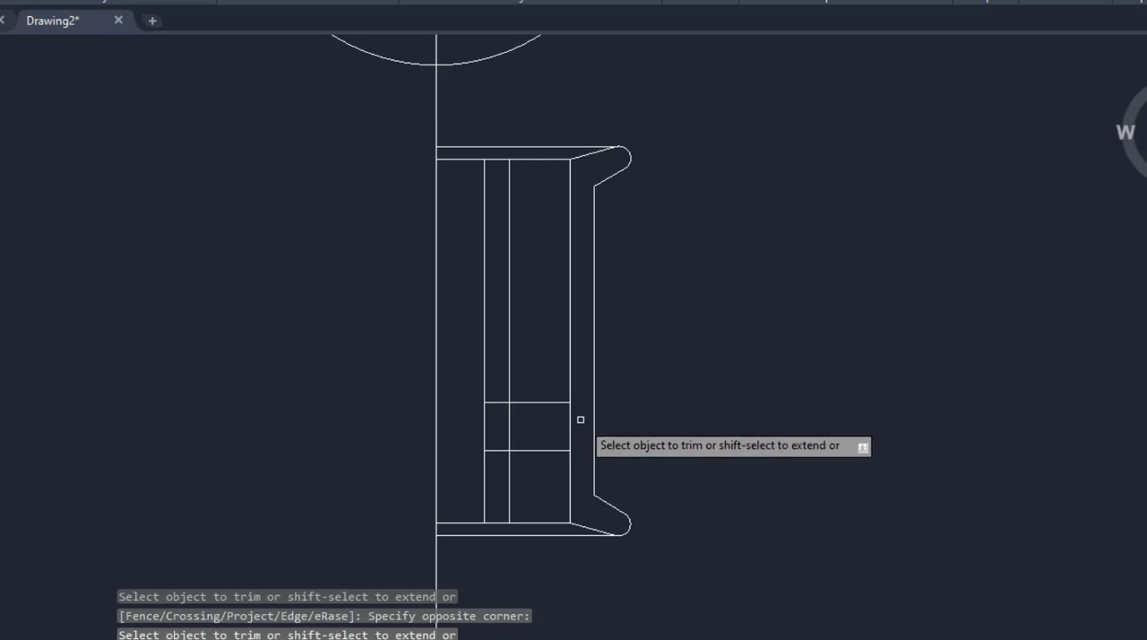
drag(583, 416, 494, 422)
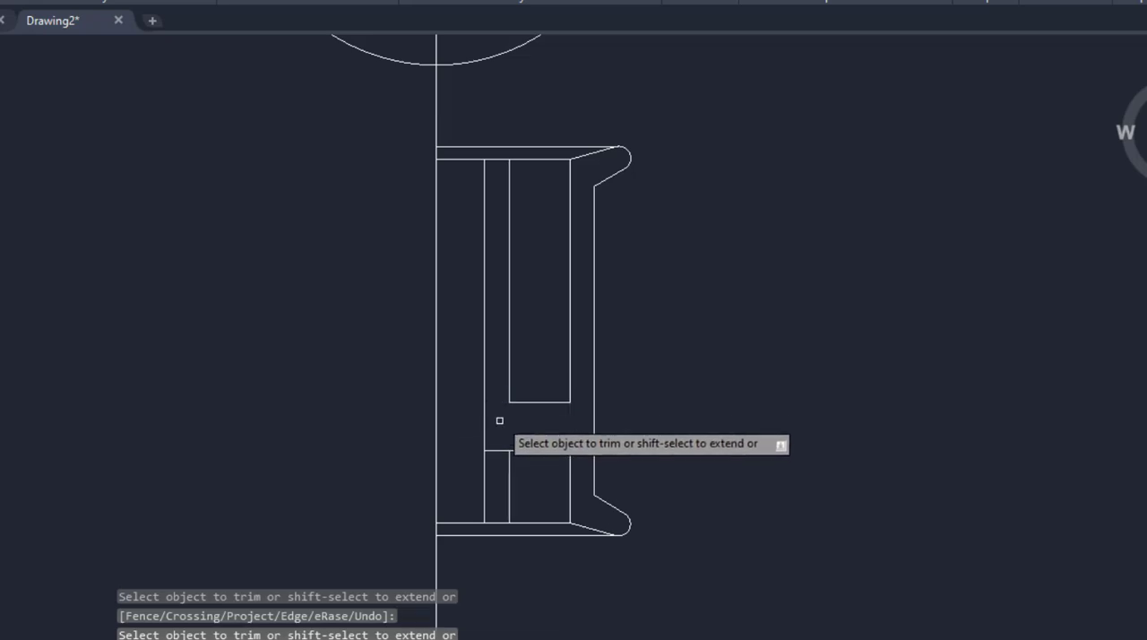
click(498, 449)
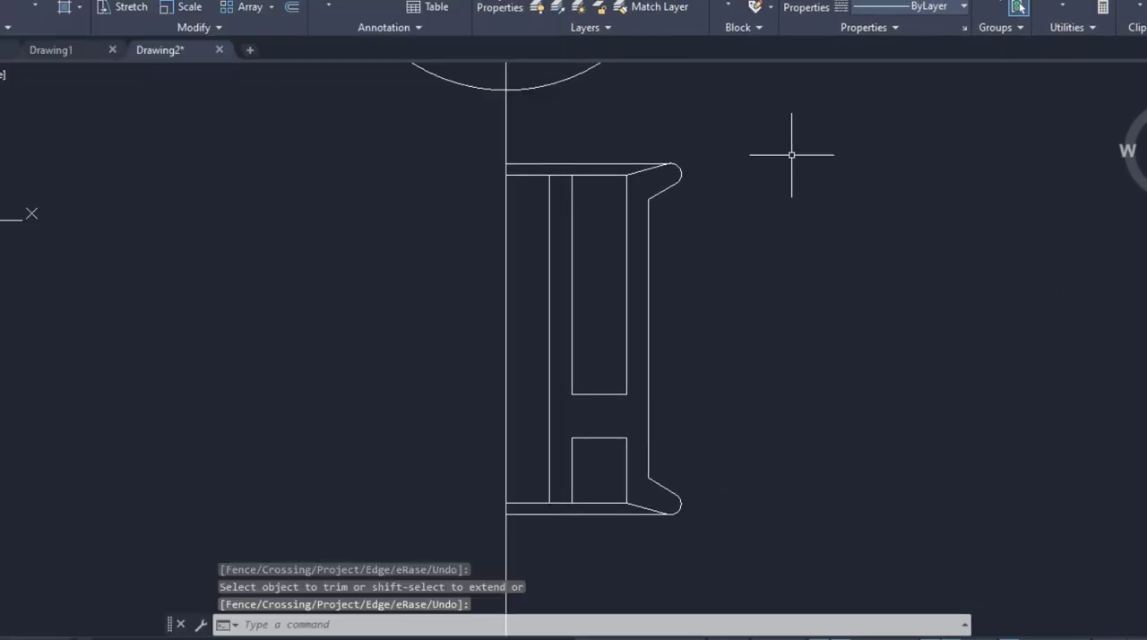
Mirror the entire half section across the vertical centre line, keeping the source objects.
scroll(579, 306, down, 2)
text(mi)
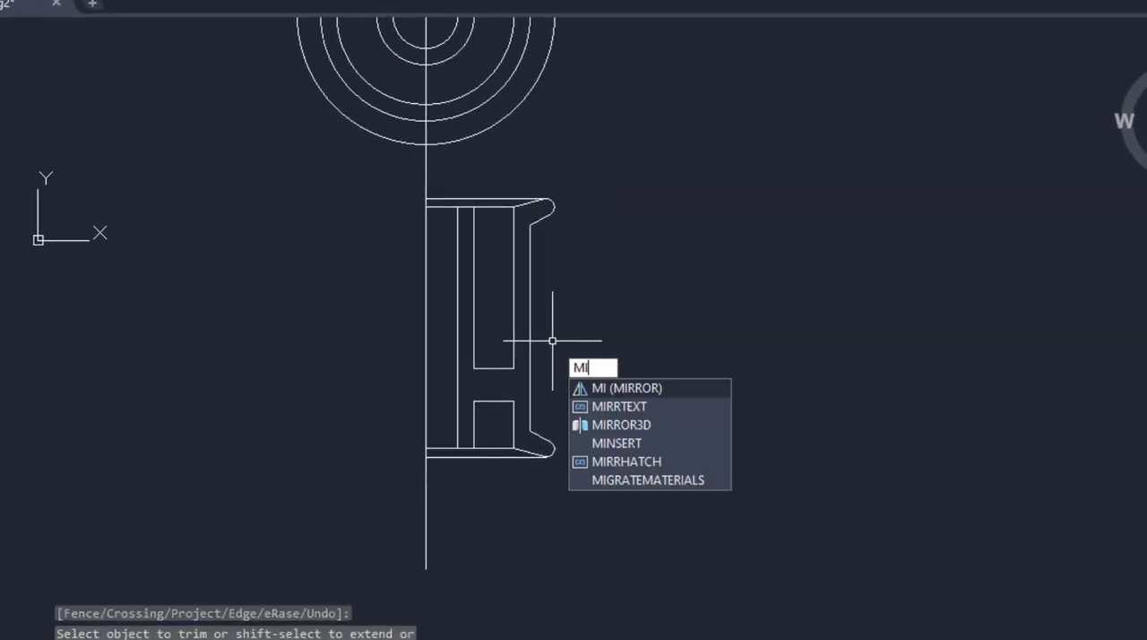
key(Return)
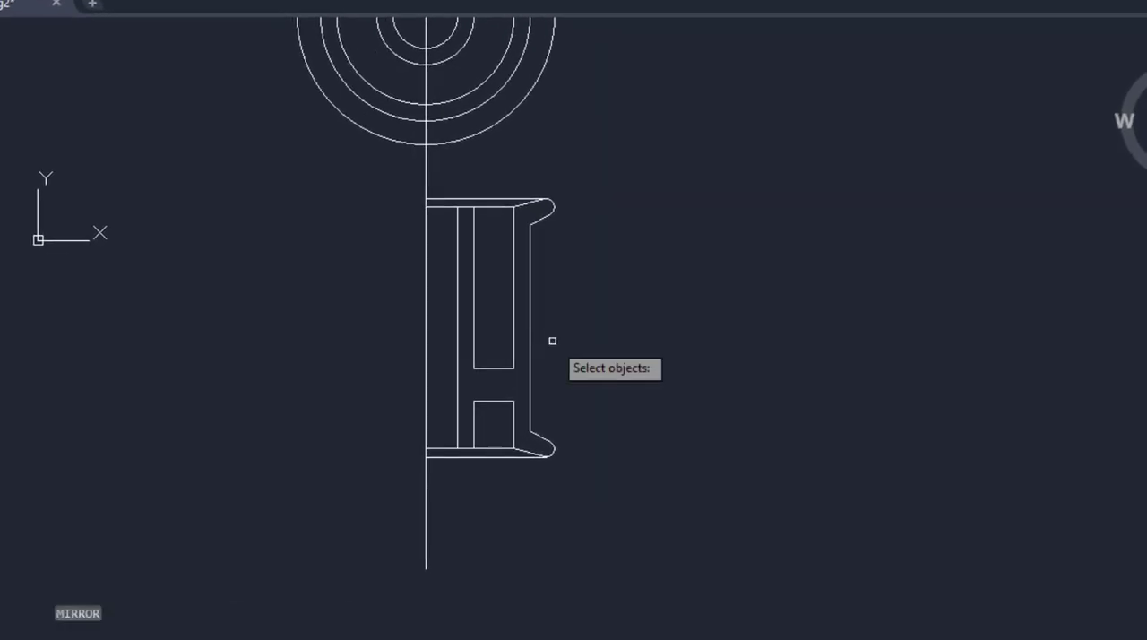
click(399, 177)
click(605, 466)
key(Return)
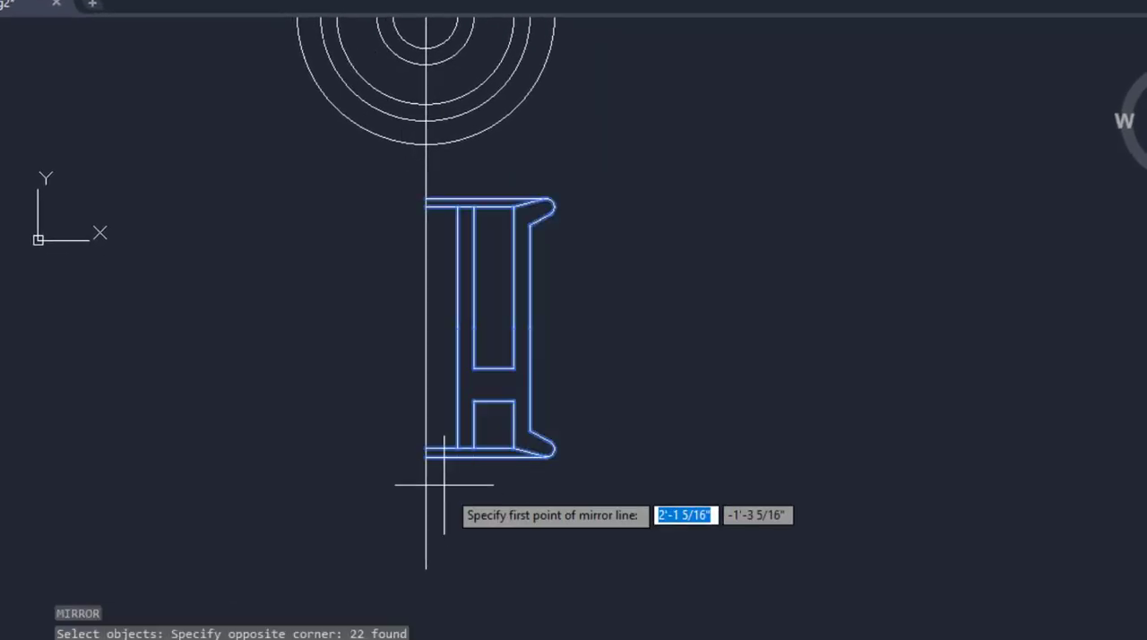
click(425, 457)
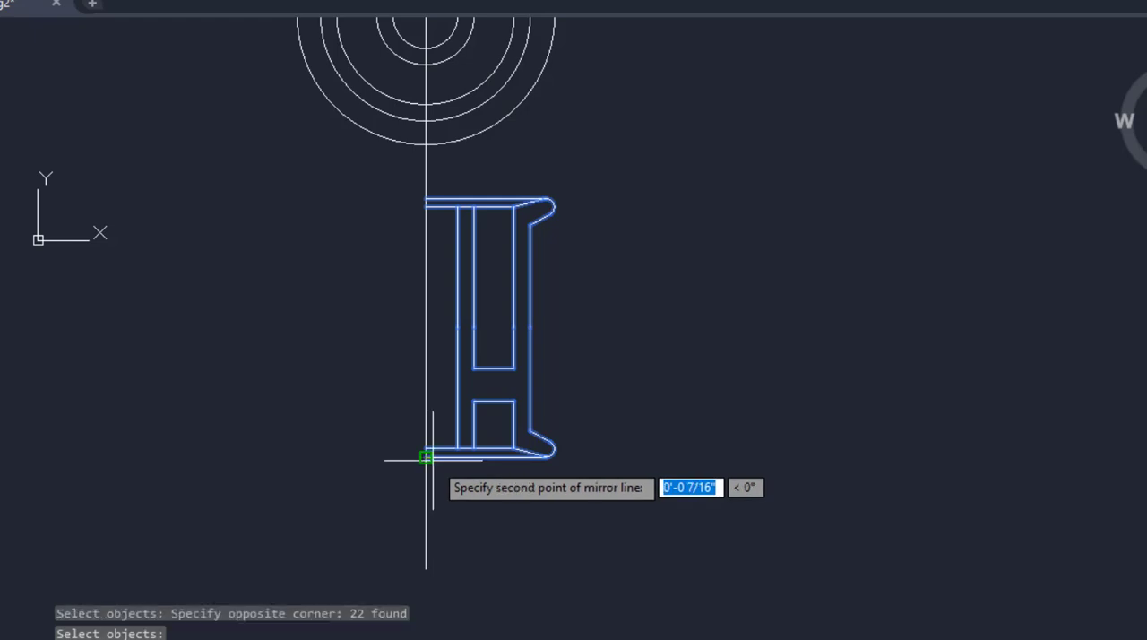
click(425, 197)
key(Return)
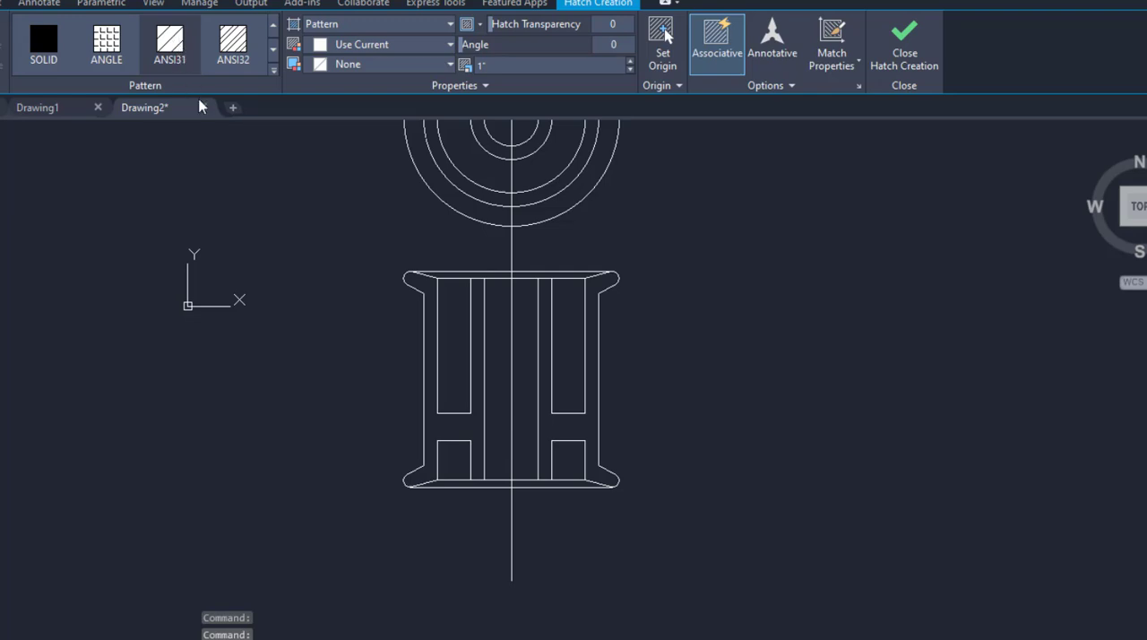
Hatch the two tall and two short rectangles of the section view with a diagonal line pattern.
click(441, 328)
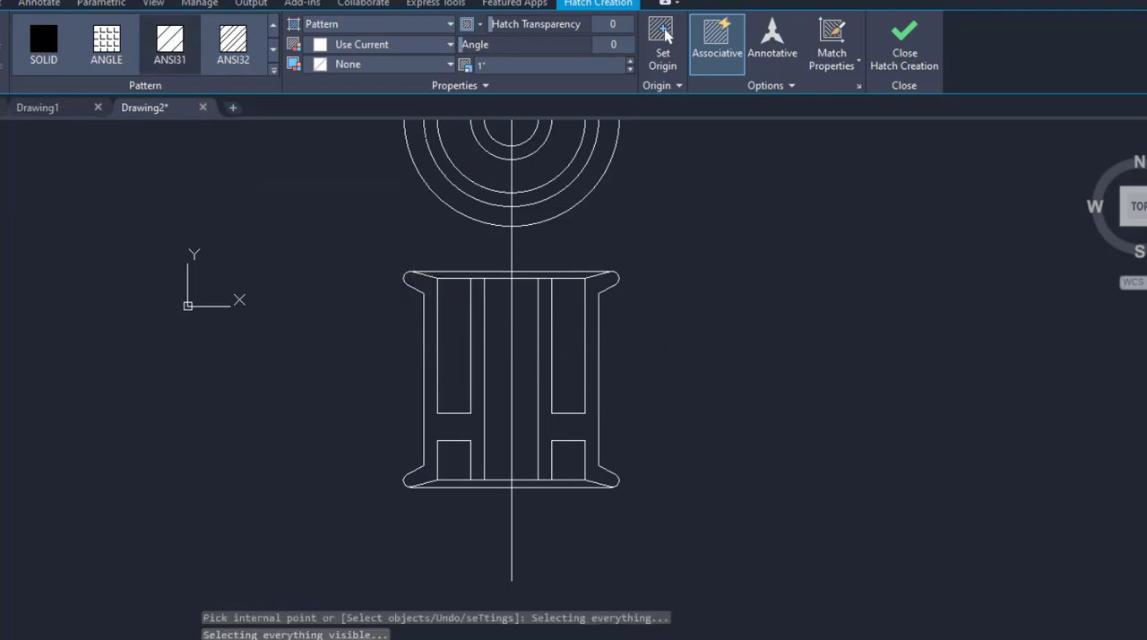
click(565, 355)
click(567, 459)
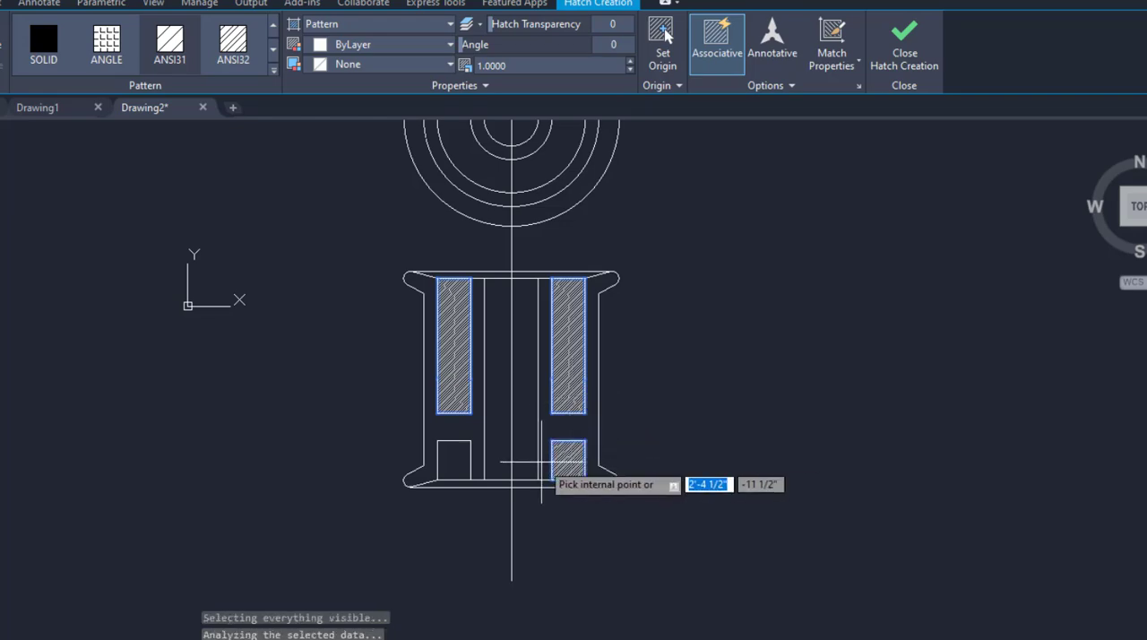
click(455, 461)
key(Return)
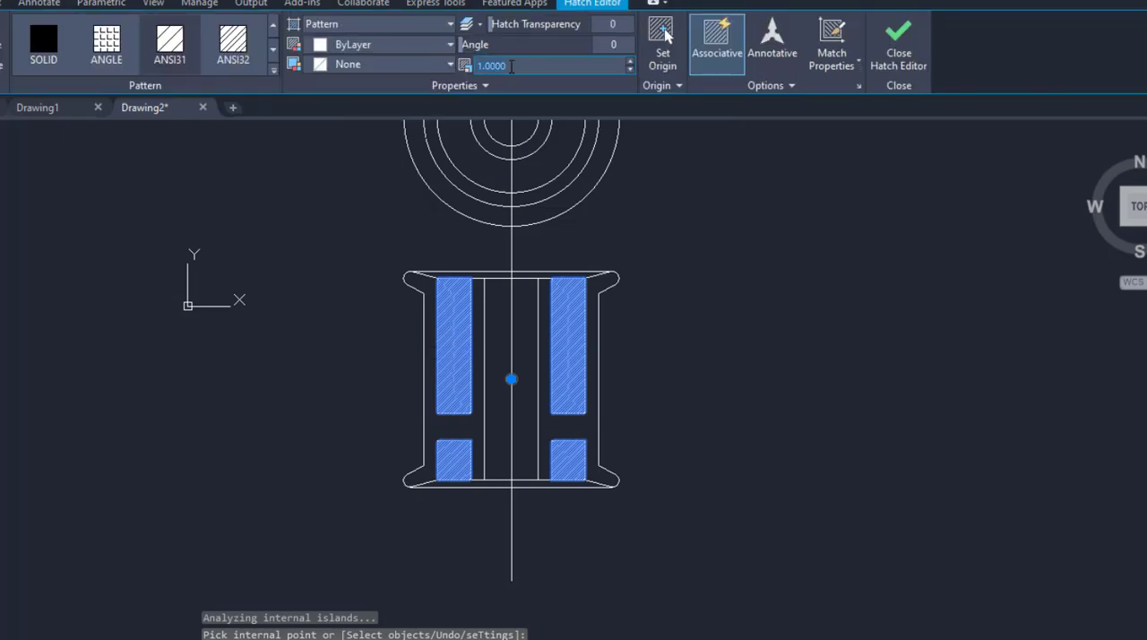
Set the hatch pattern scale of the four section areas to 5.
click(511, 67)
text(5)
key(Return)
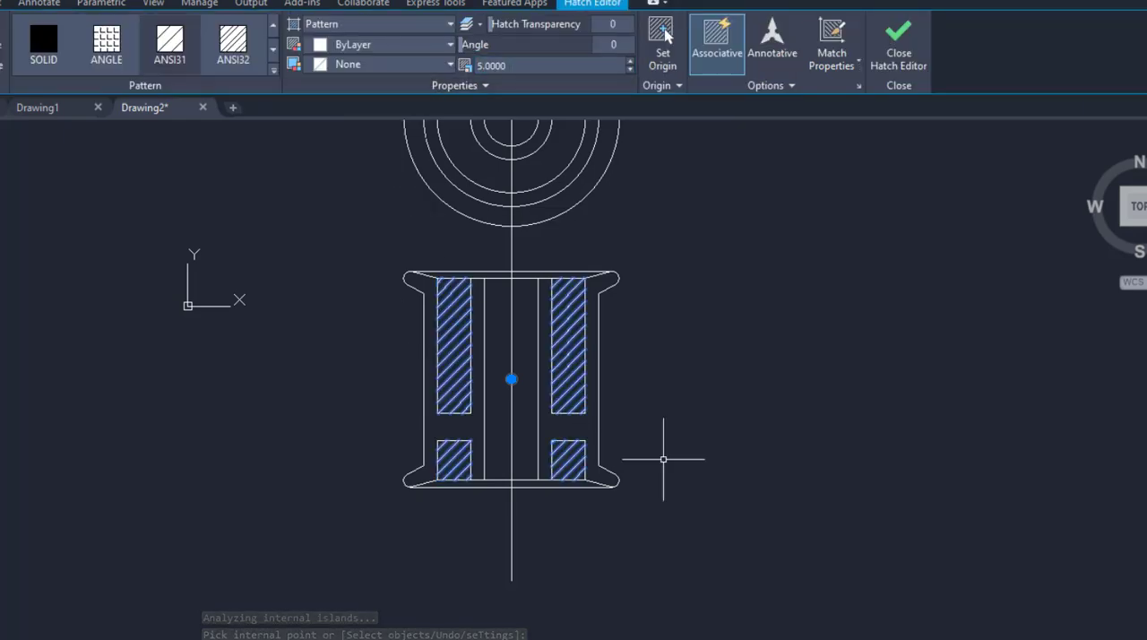
key(Return)
Set the linear unit format of the Standard dimension style to Architectural.
middle_drag(467, 261, 423, 359)
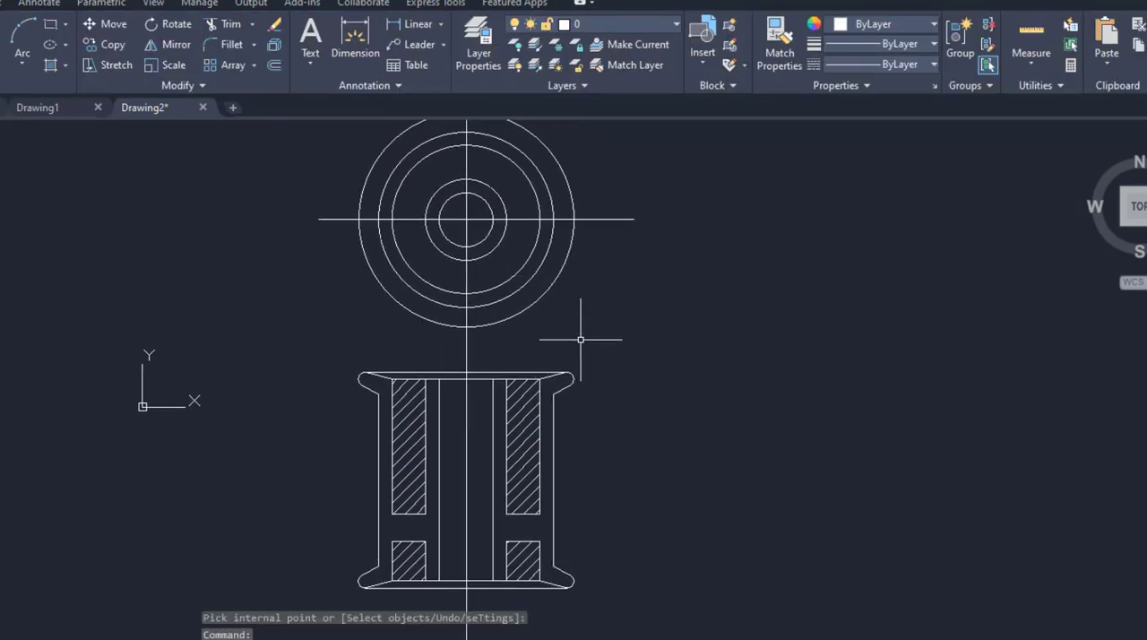
middle_drag(619, 355, 635, 366)
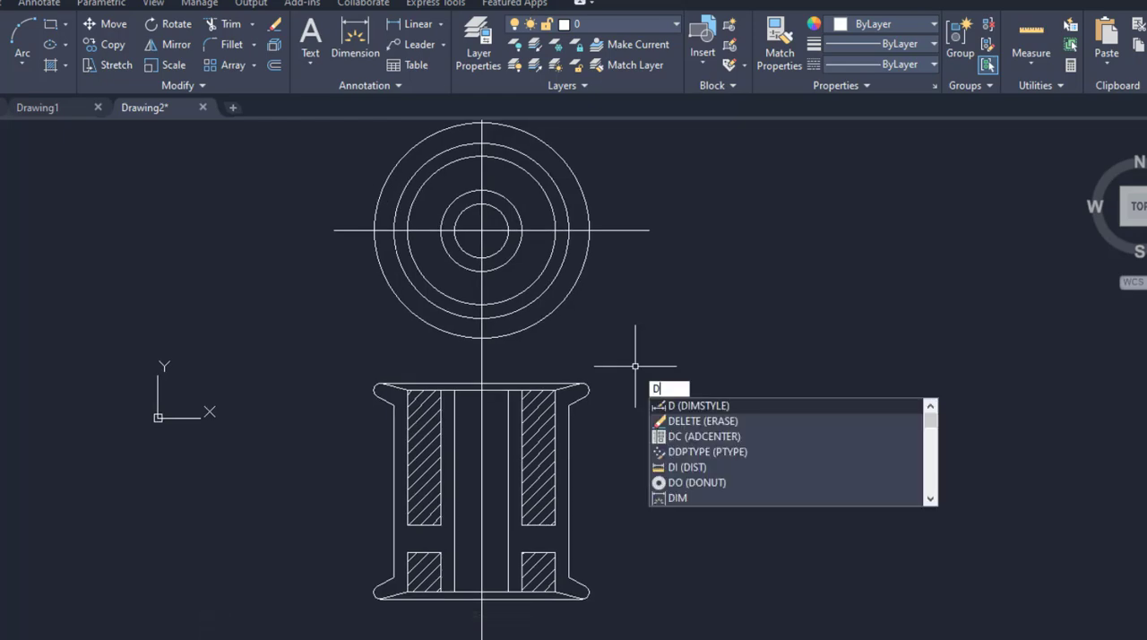
key(Escape)
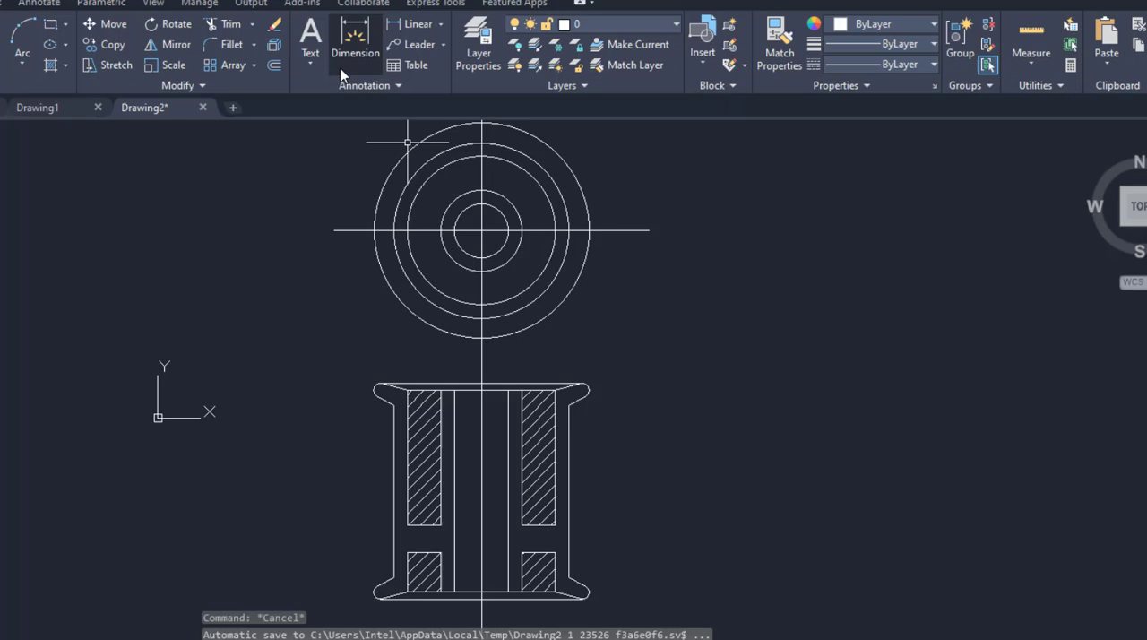
click(385, 84)
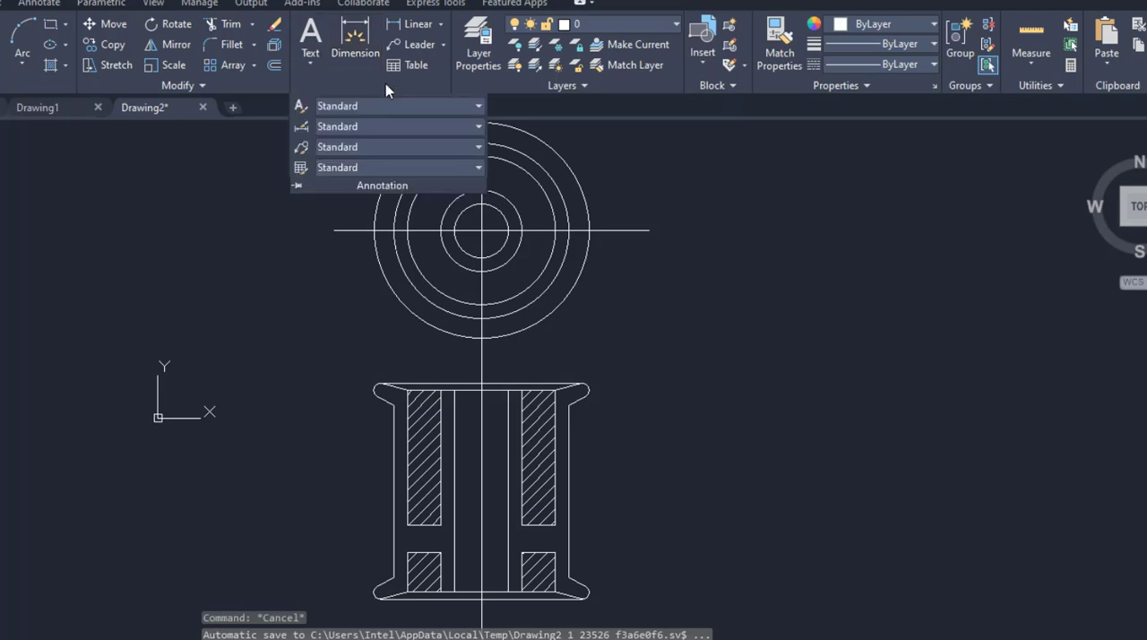
click(301, 130)
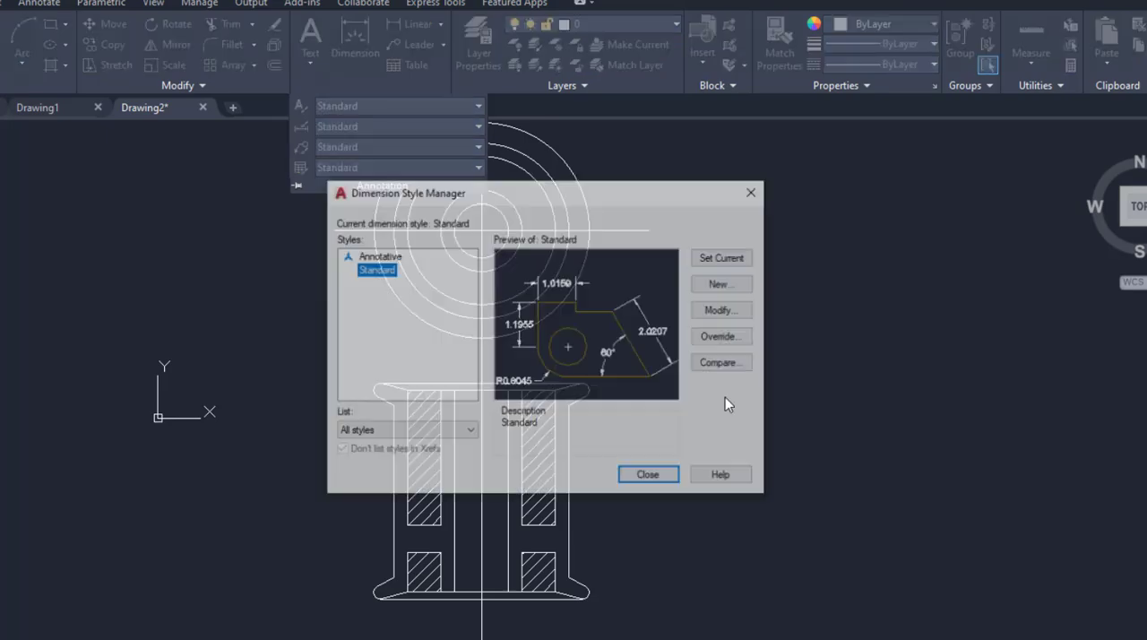
click(716, 312)
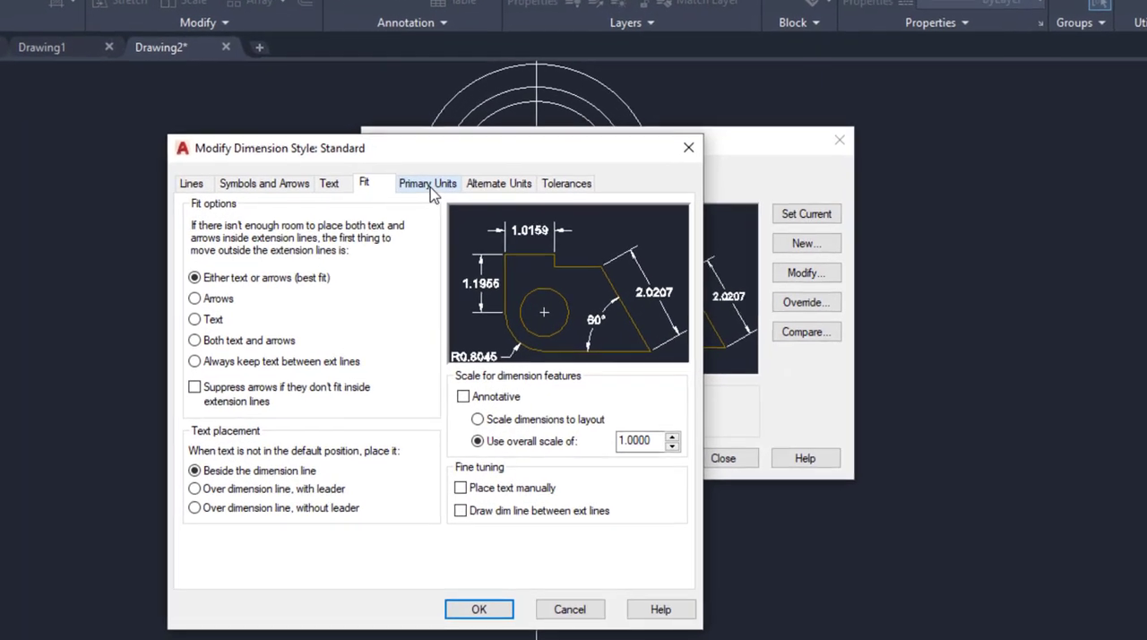
click(385, 231)
click(389, 222)
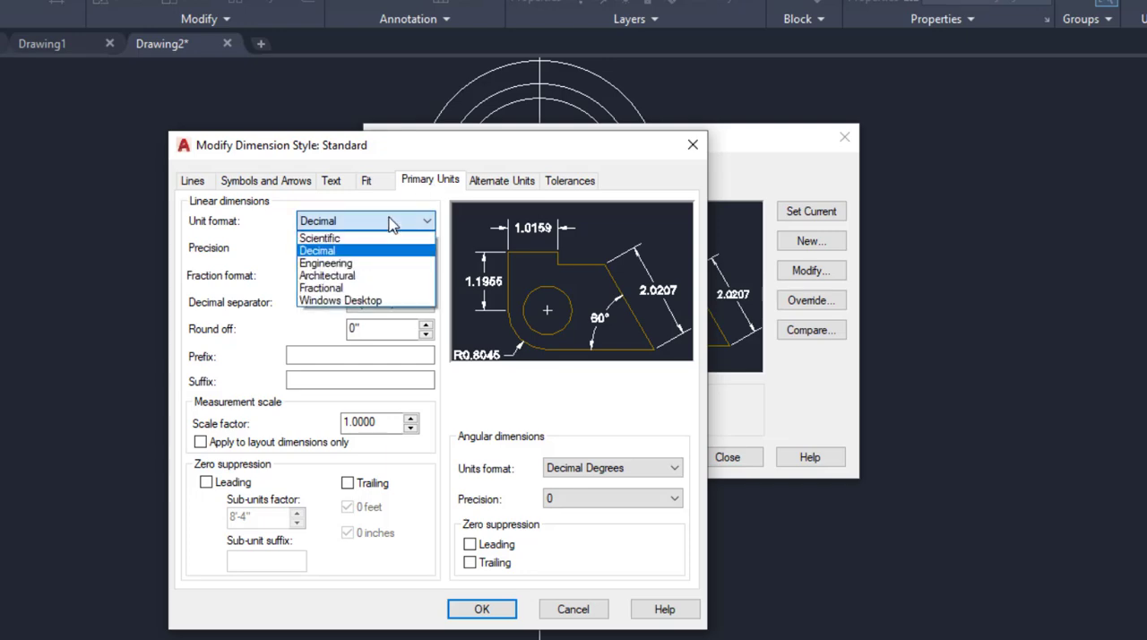
click(327, 276)
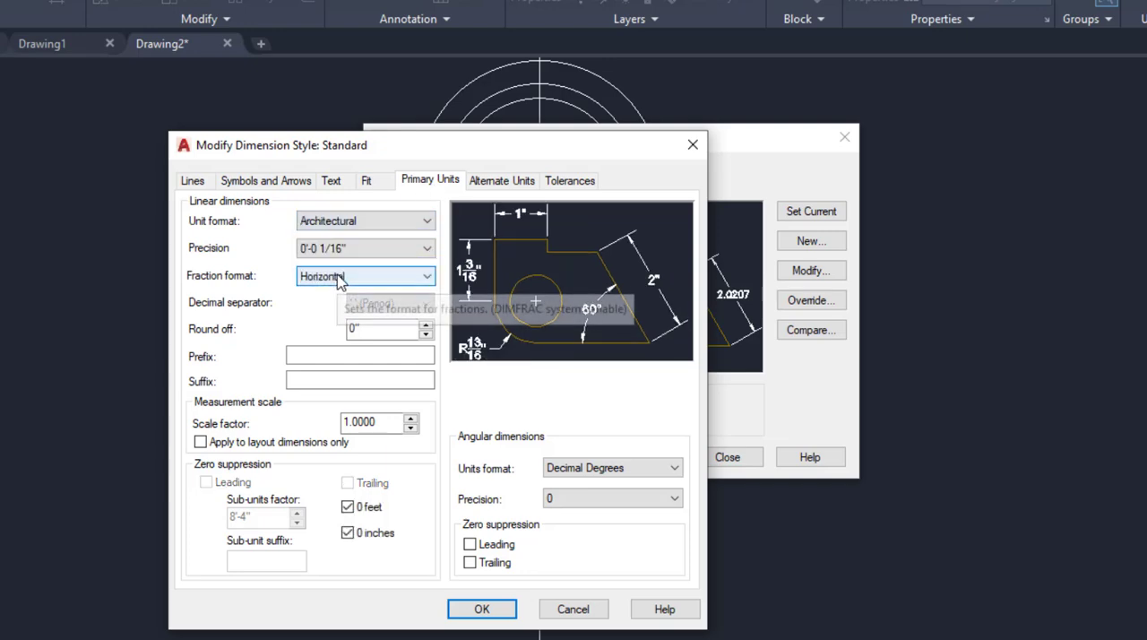
Set the Standard dimension style's overall scale to 3 and save the style changes.
click(370, 182)
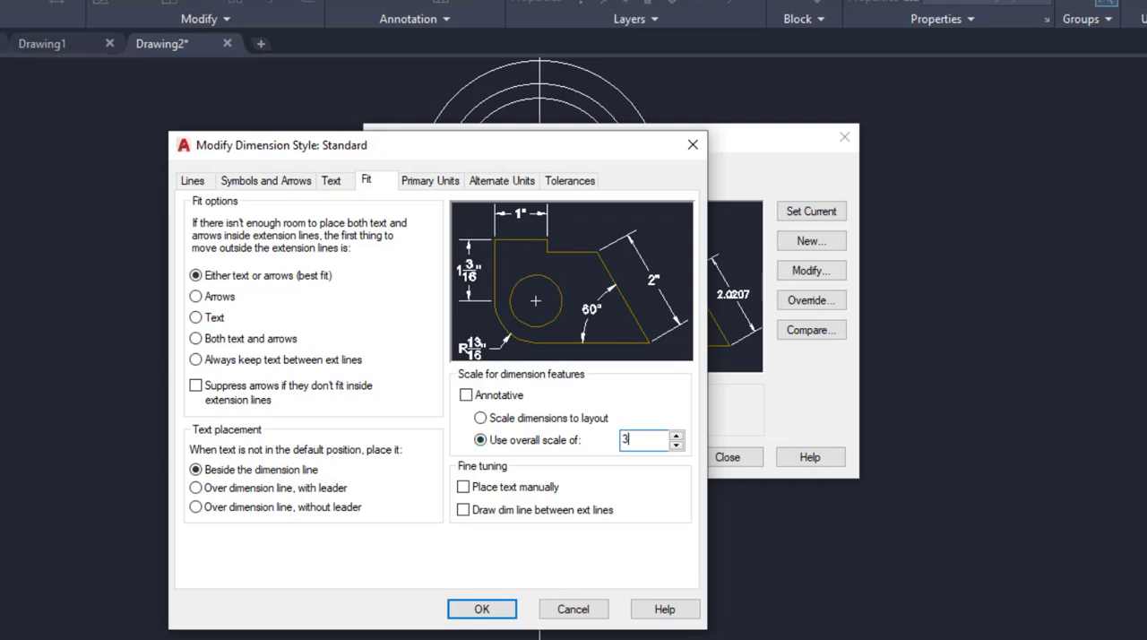
click(482, 610)
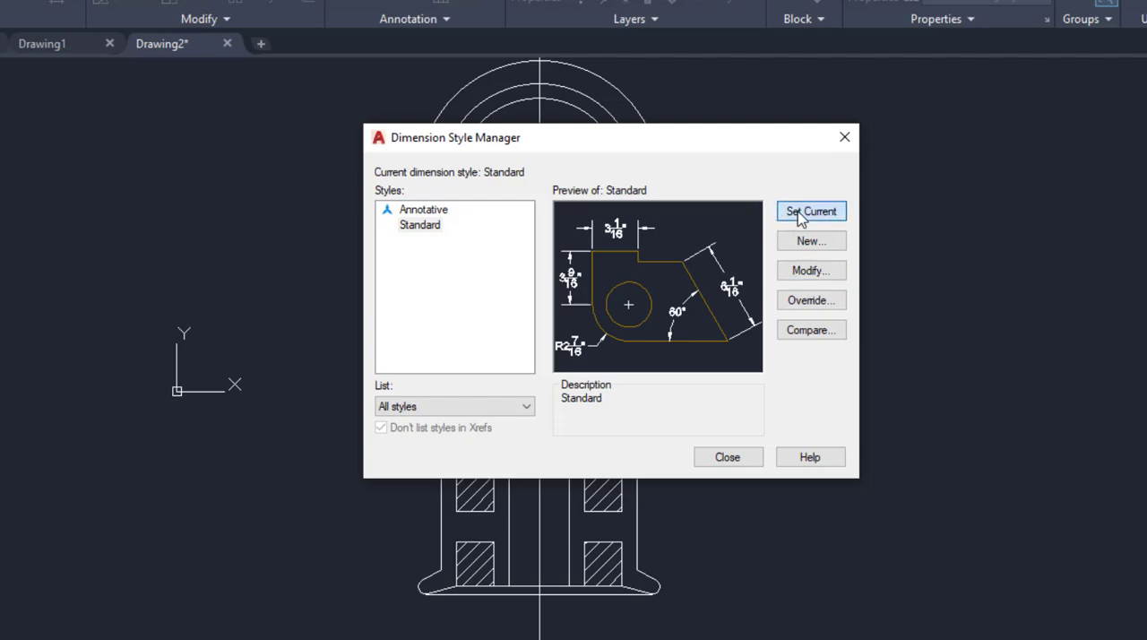
click(727, 457)
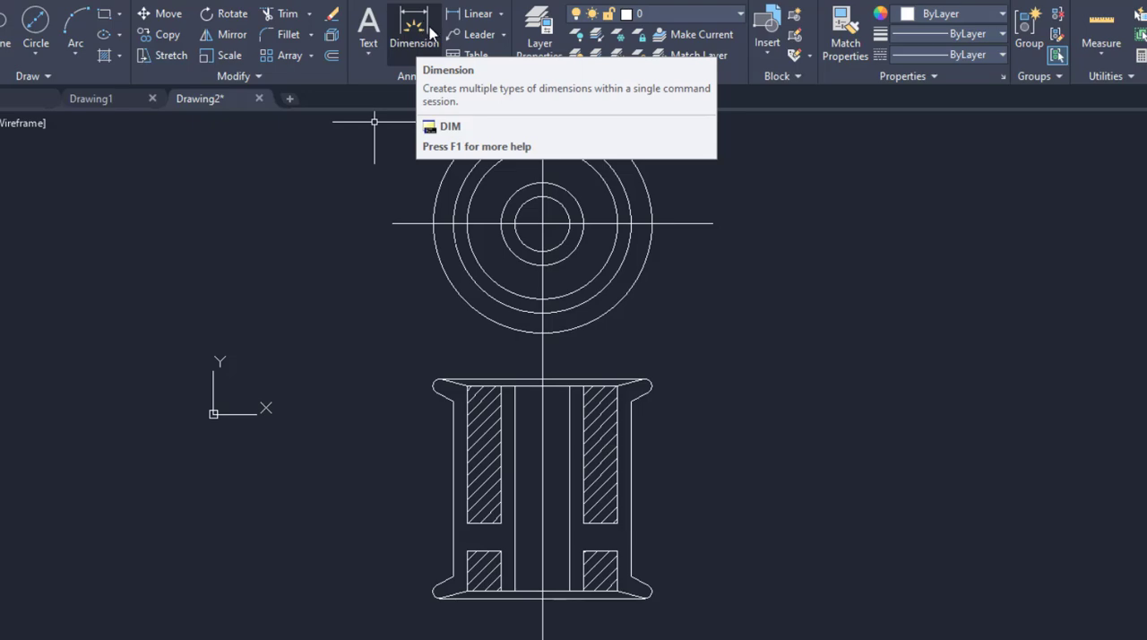
Add diameter dimensions to the outermost circle and the next circle inside it, placing both outside the circular view's upper right.
click(414, 31)
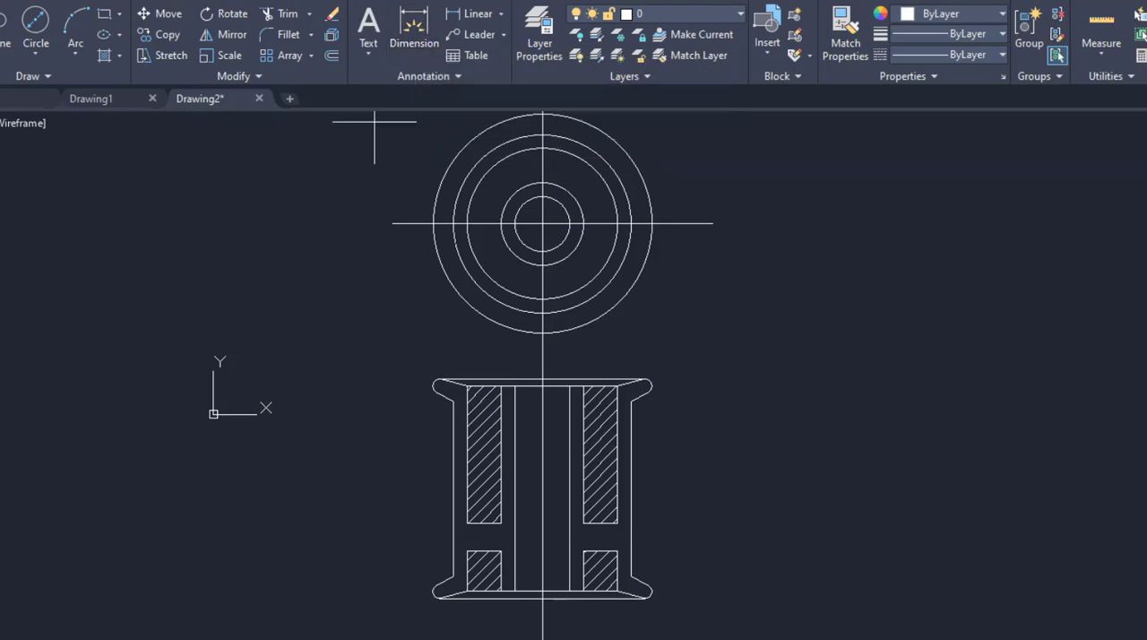
click(642, 180)
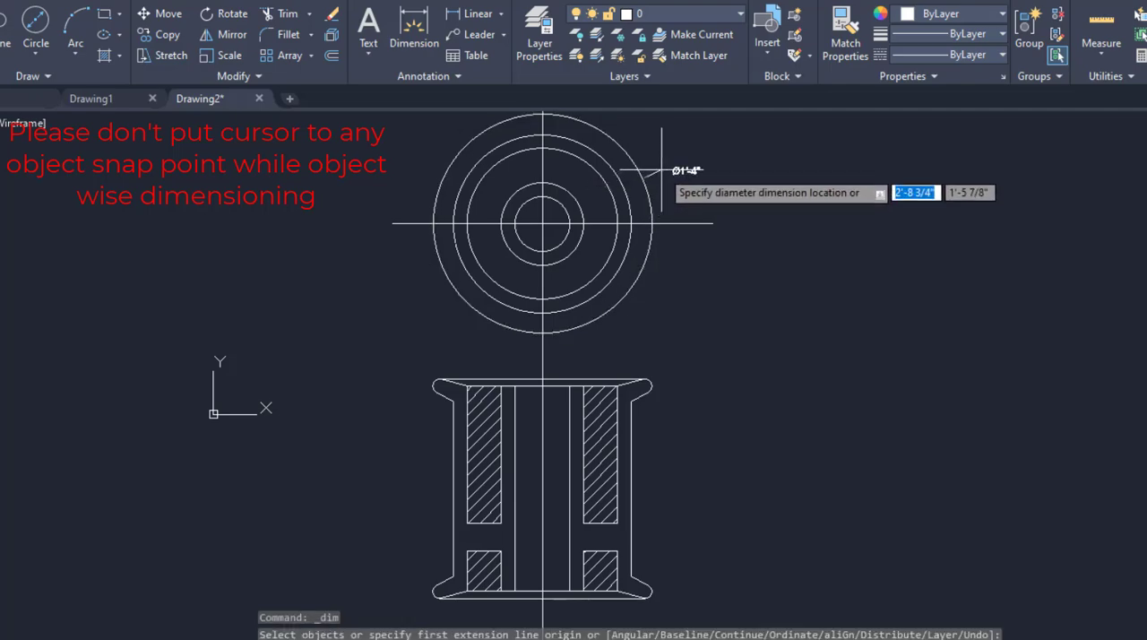
click(670, 170)
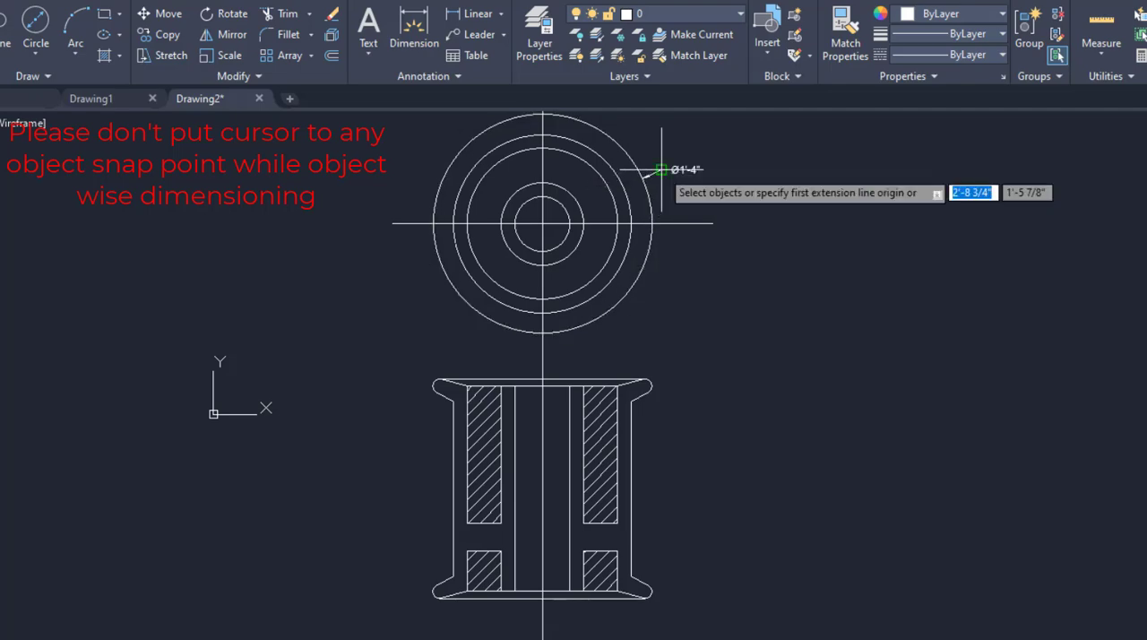
click(596, 152)
click(646, 134)
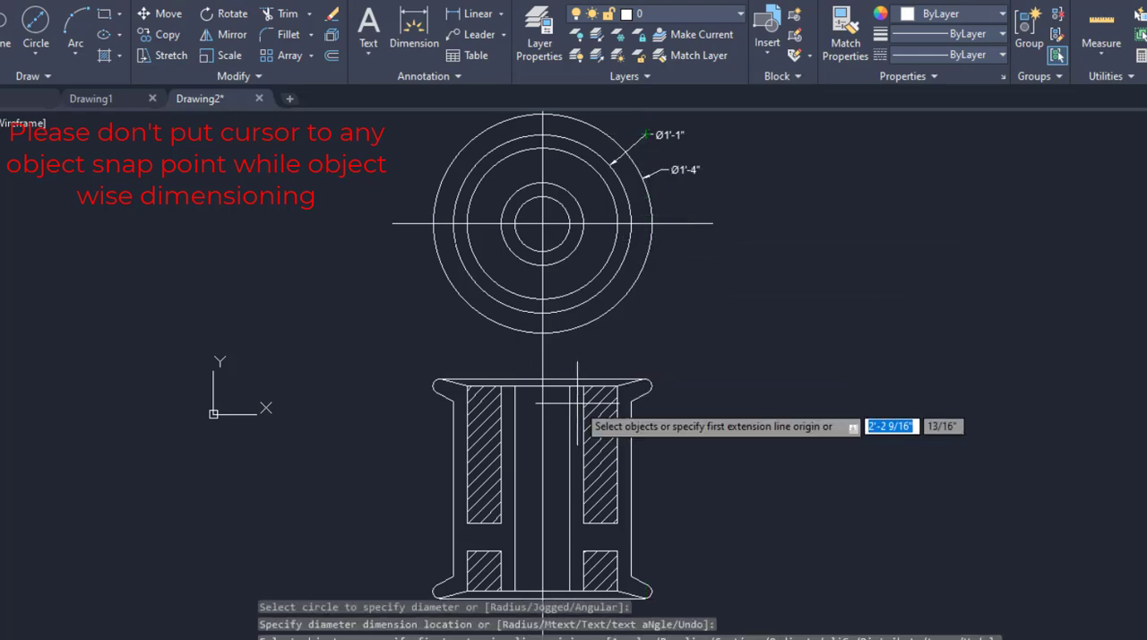
Dimension the width between the two innermost verticals of the section view, placing the dimension above the flange.
scroll(577, 408, up, 4)
click(553, 361)
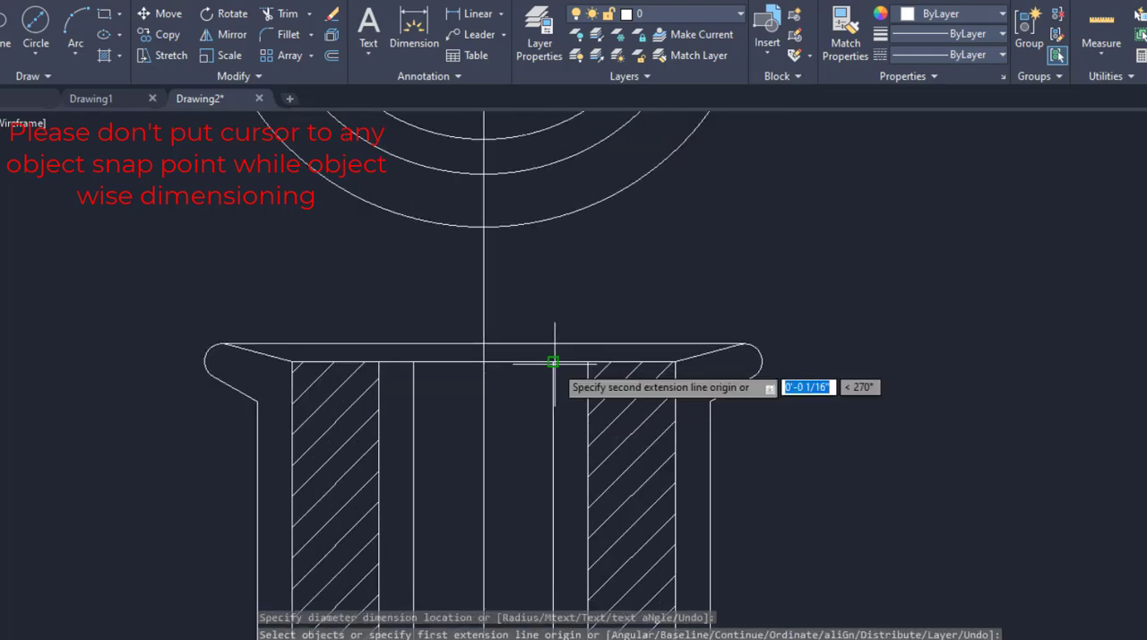
click(414, 360)
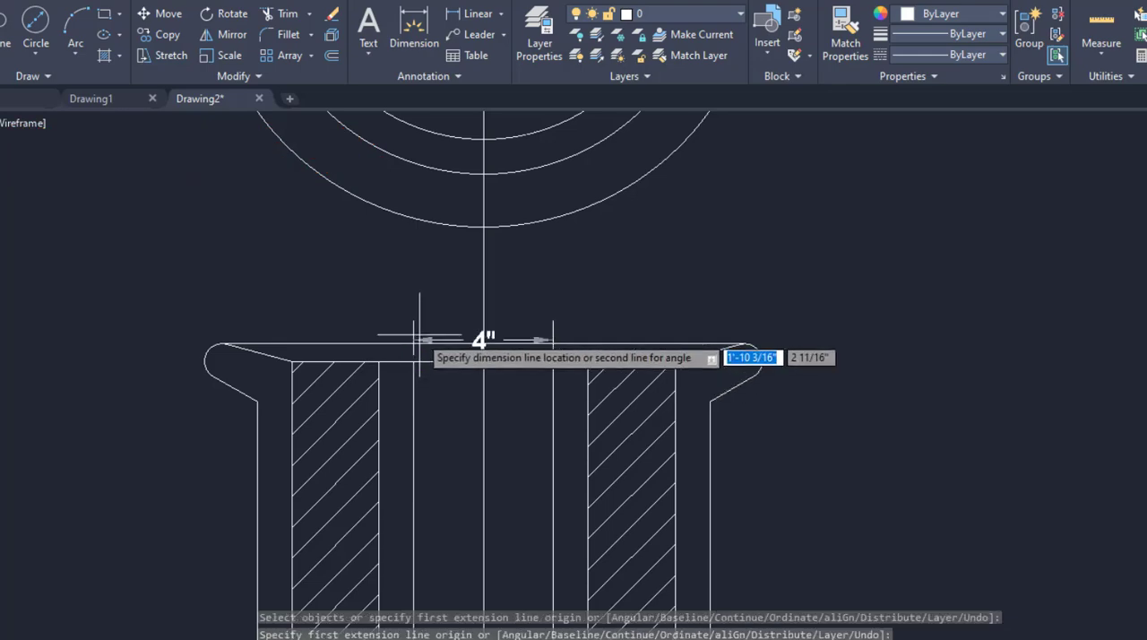
click(423, 319)
Dimension the width of the left tall hatched rectangle along its bottom edge.
scroll(435, 448, down, 2)
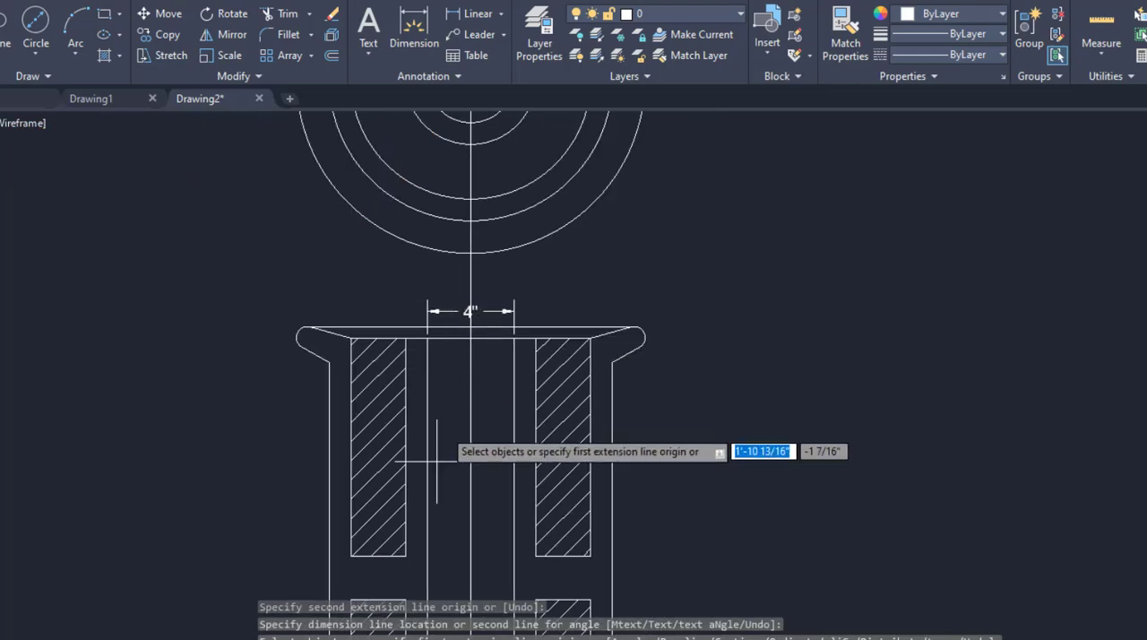
click(406, 556)
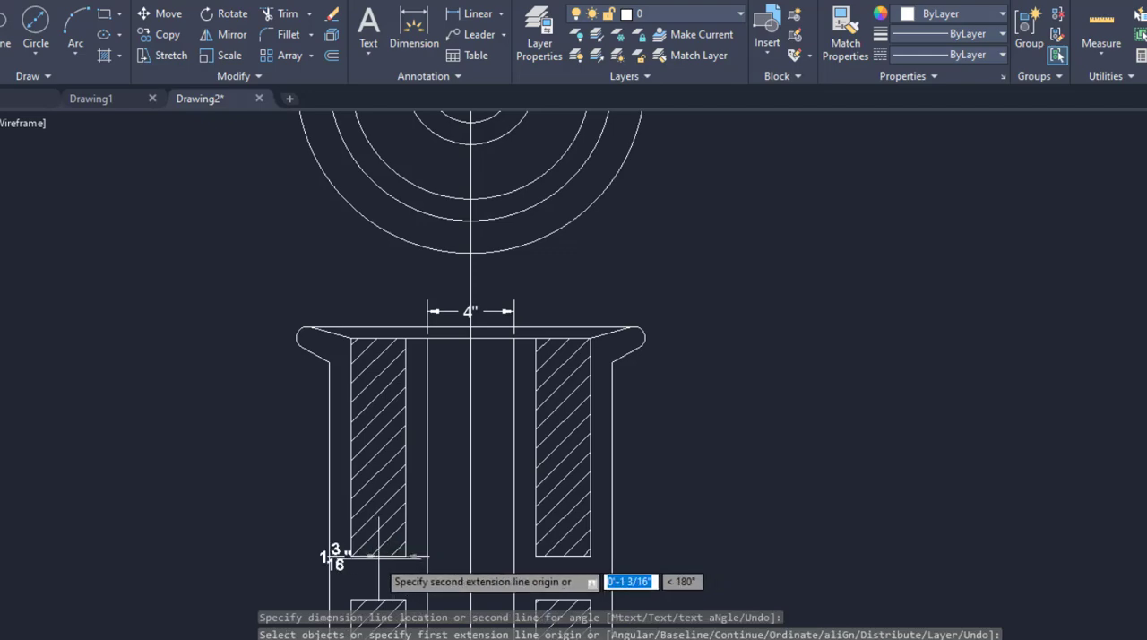
click(351, 556)
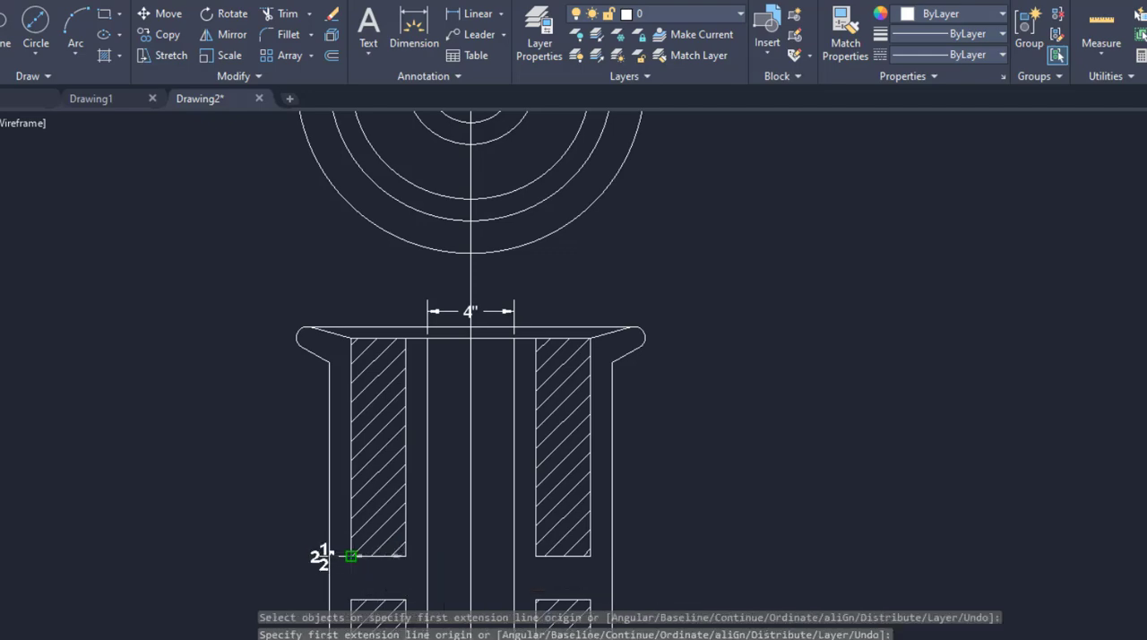
click(320, 553)
Add a radius dimension to the rounded end of the upper right flange, placed outside to its upper right.
scroll(571, 357, down, 2)
scroll(627, 320, up, 3)
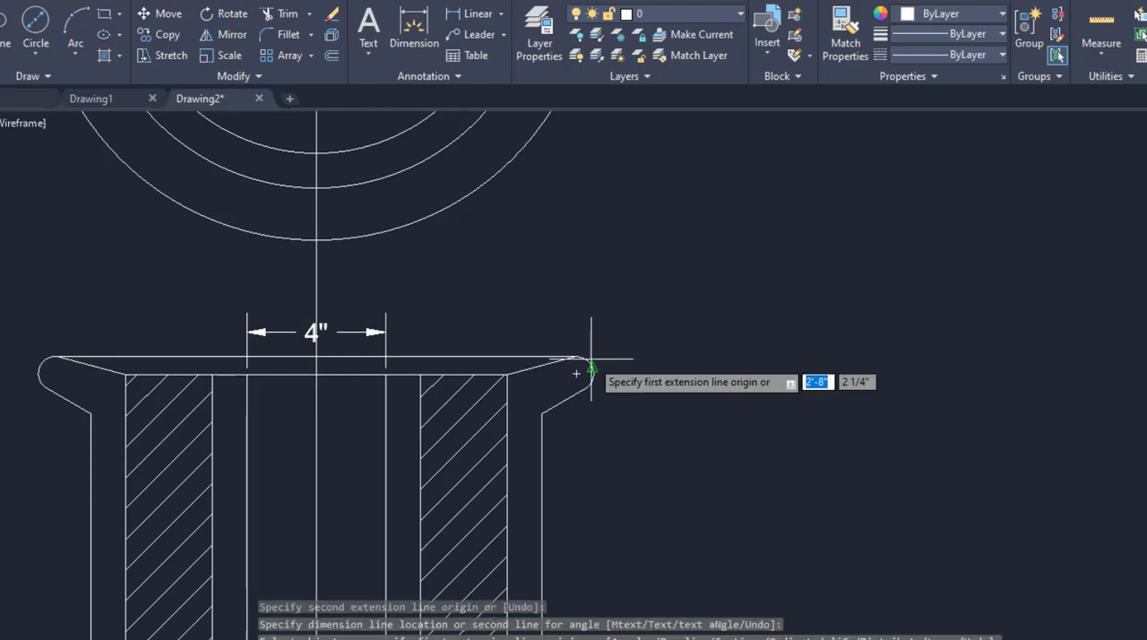
scroll(593, 358, up, 3)
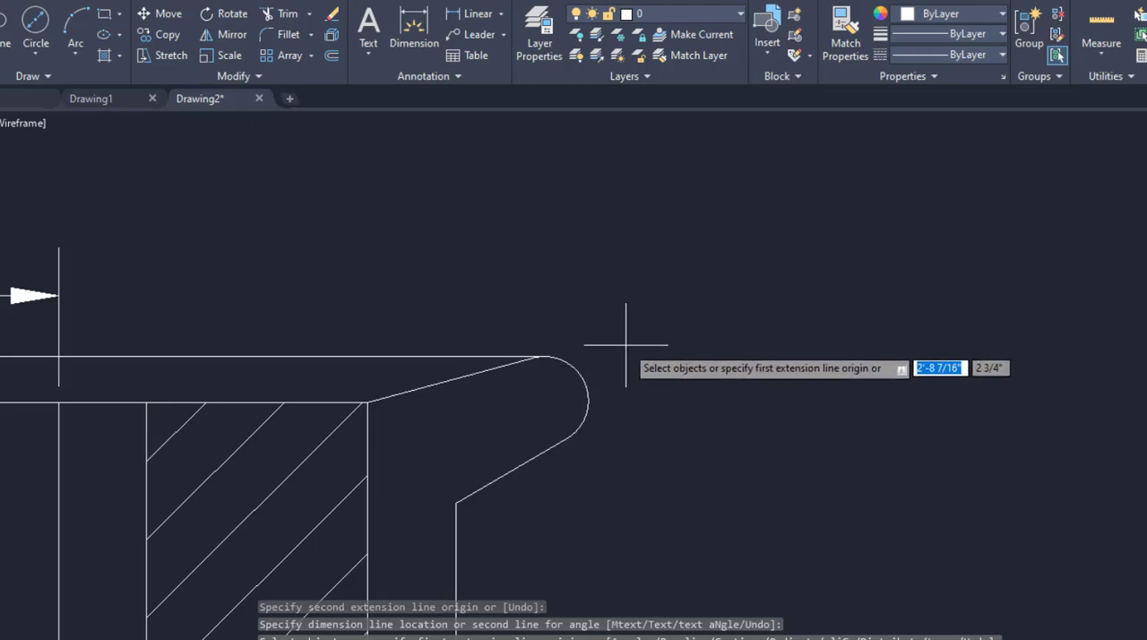
click(573, 365)
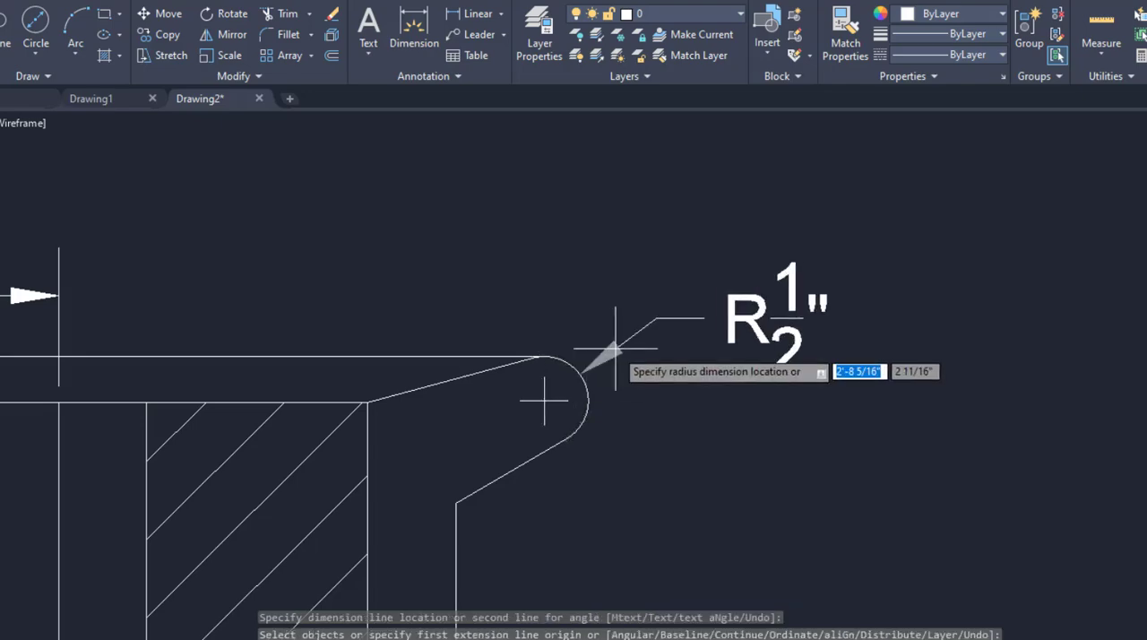
click(613, 346)
Add an angular dimension between the upper right flange's inner sloped line and the horizontal top line, on the acute side.
scroll(621, 359, down, 2)
scroll(779, 338, down, 1)
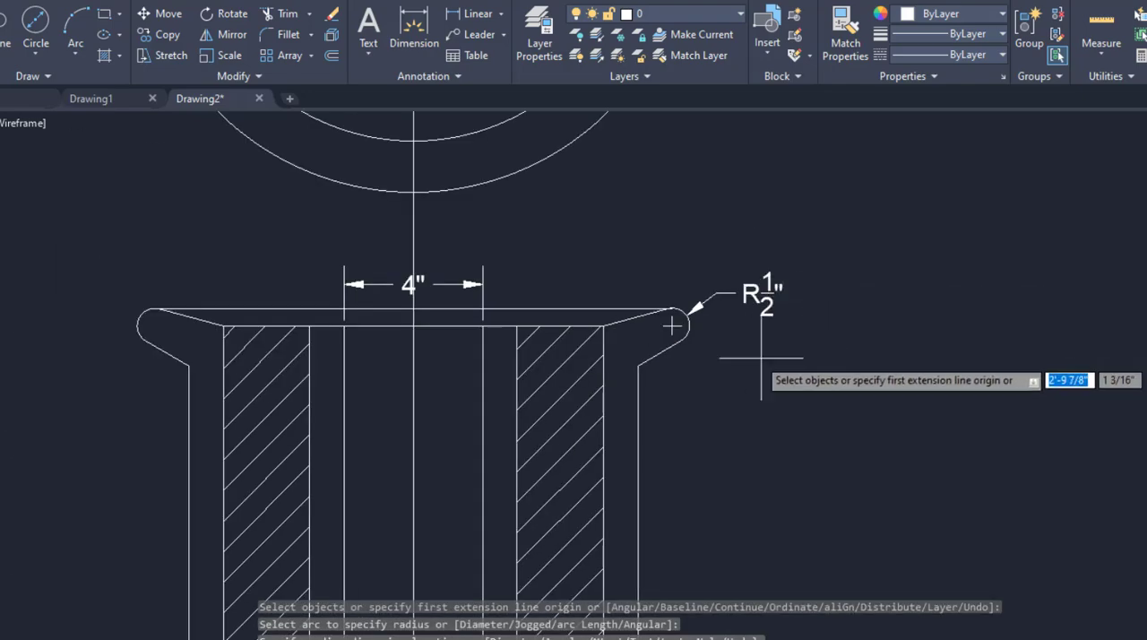
scroll(627, 243, down, 1)
scroll(336, 293, up, 2)
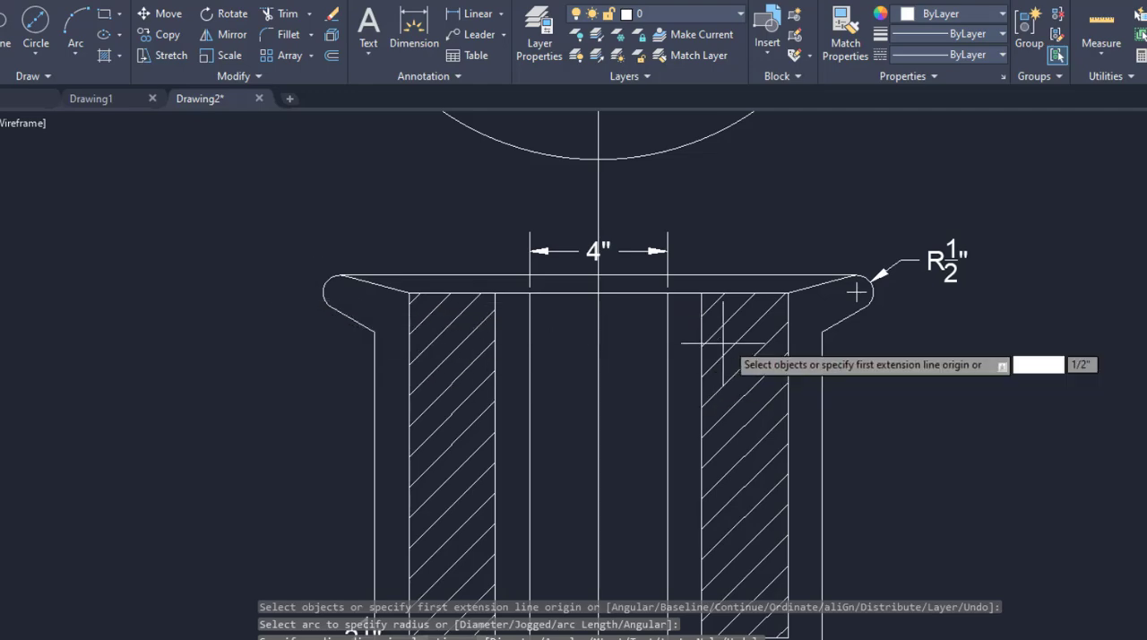
scroll(779, 286, up, 3)
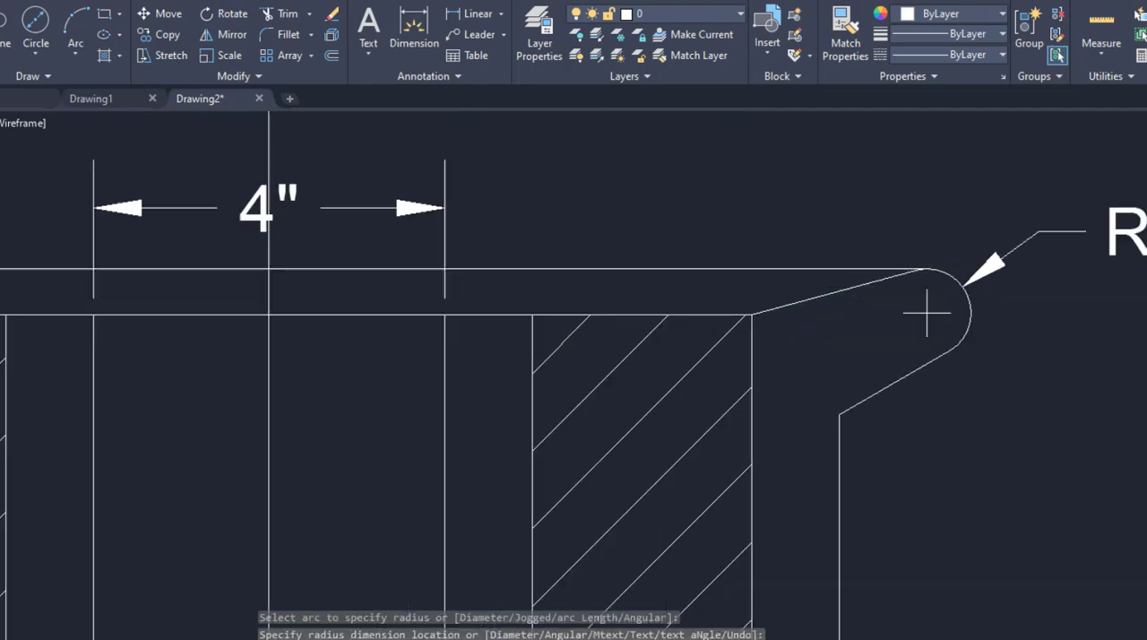
click(783, 305)
click(776, 268)
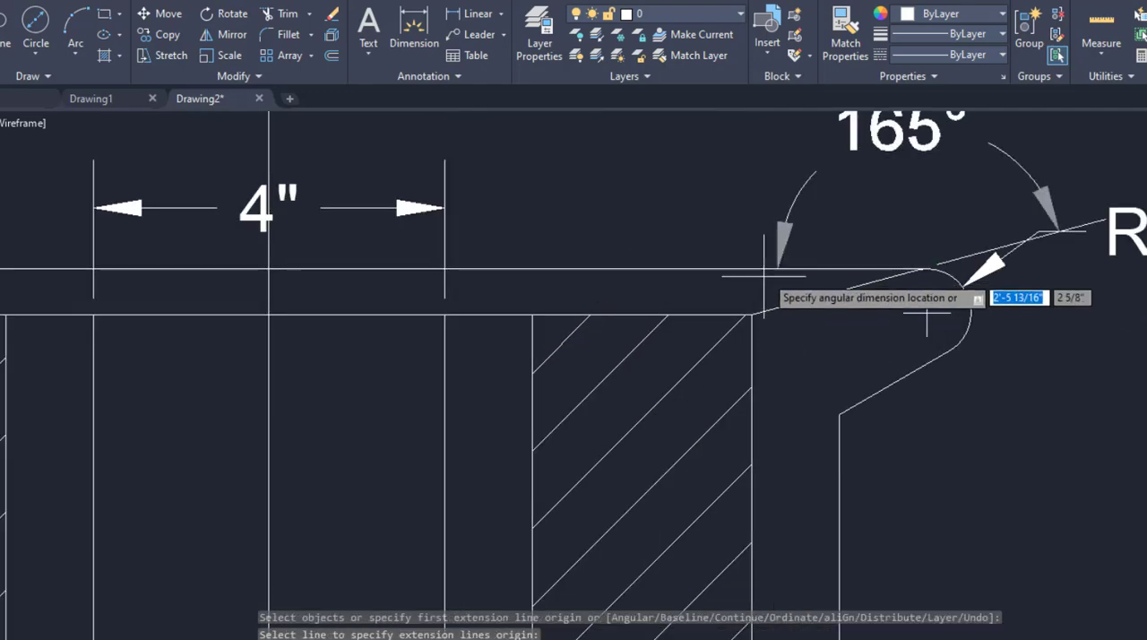
click(753, 282)
Add an angular dimension between the upper left flange's lower sloped edge and the horizontal top line.
scroll(883, 299, down, 2)
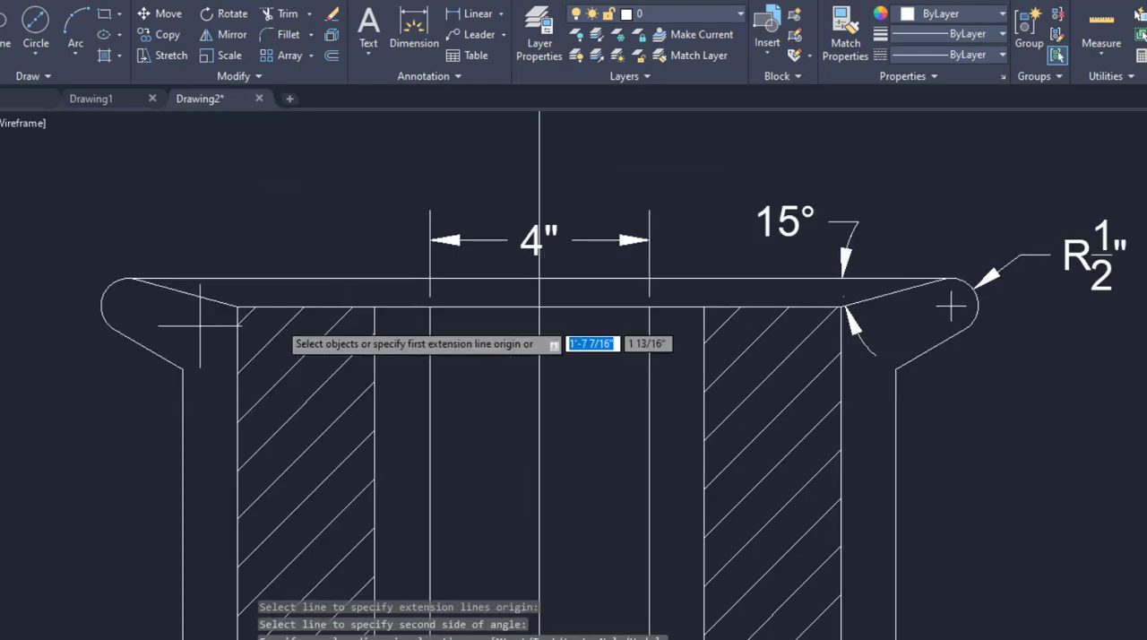
click(141, 345)
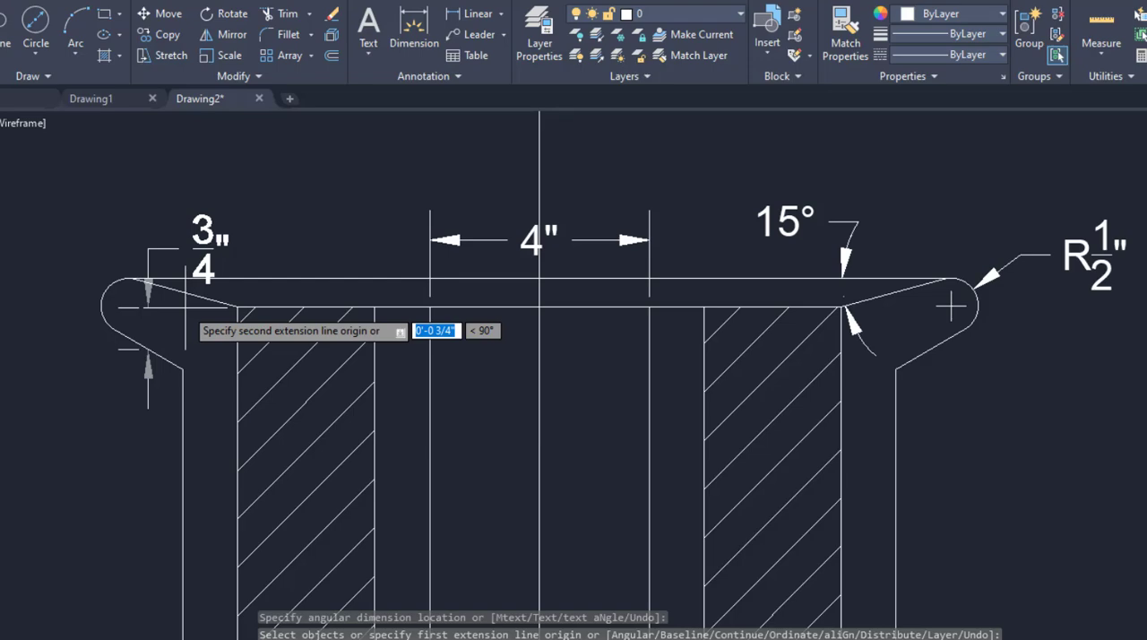
key(Escape)
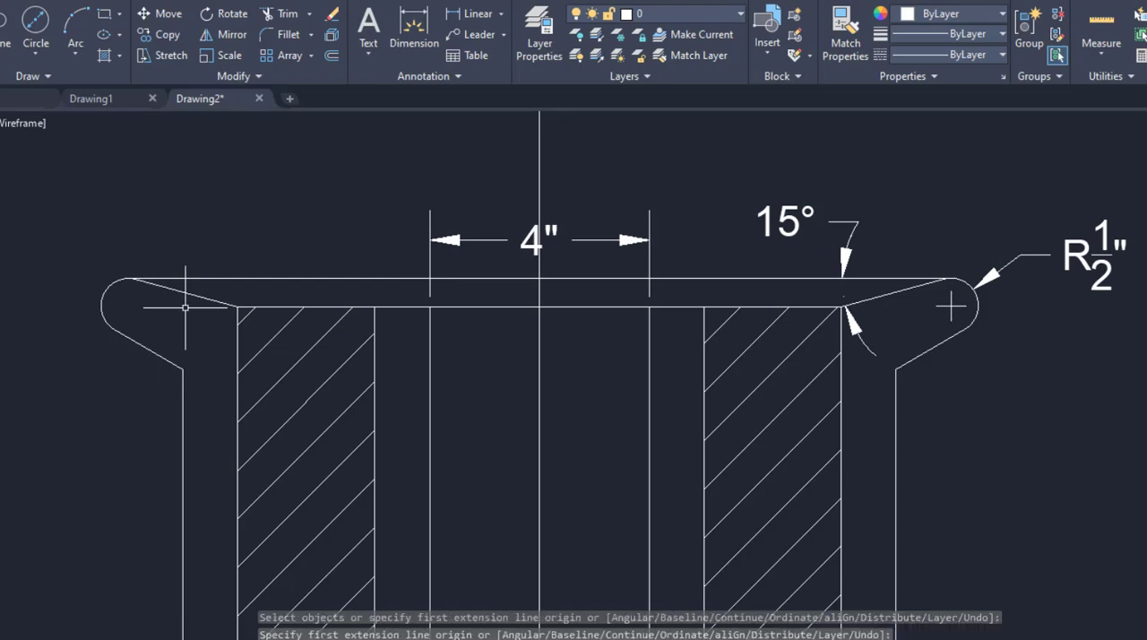
click(423, 30)
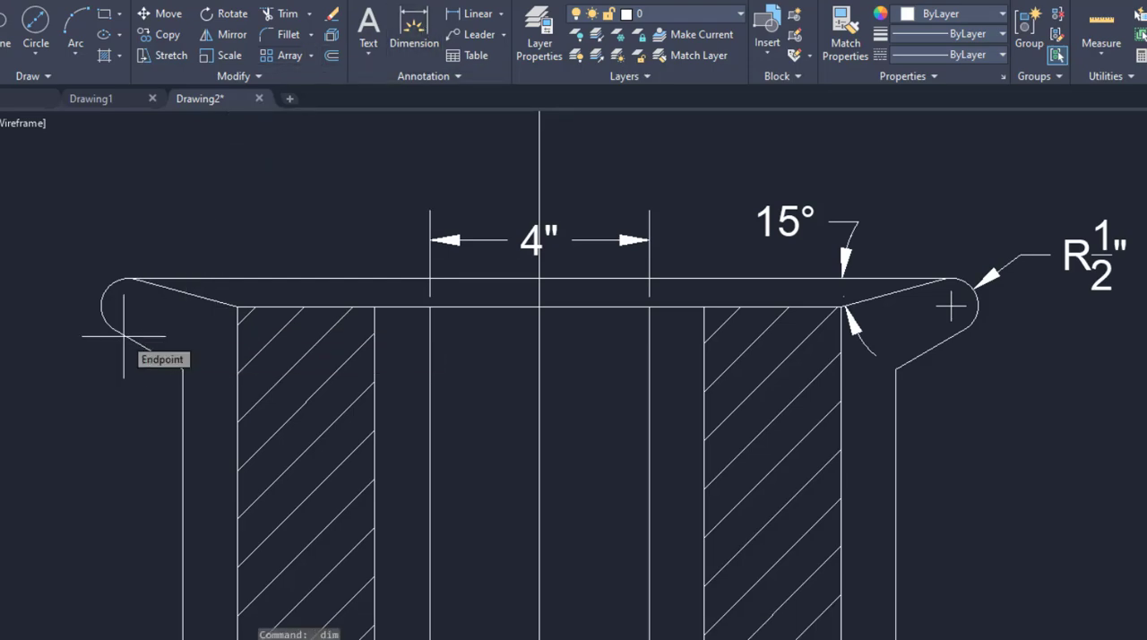
scroll(134, 343, up, 2)
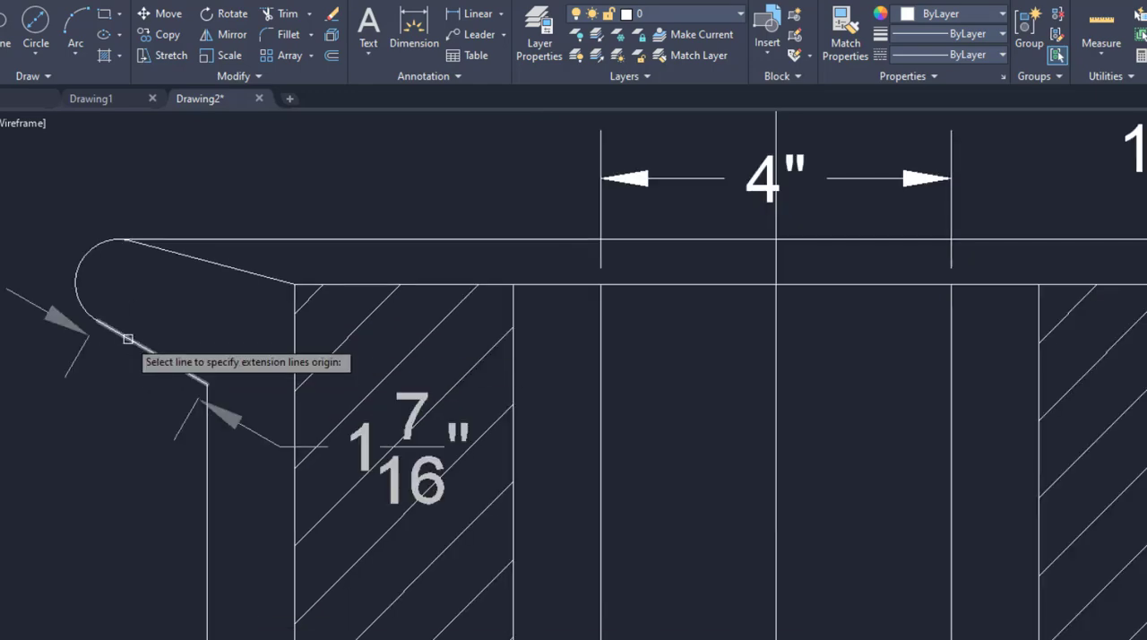
click(128, 339)
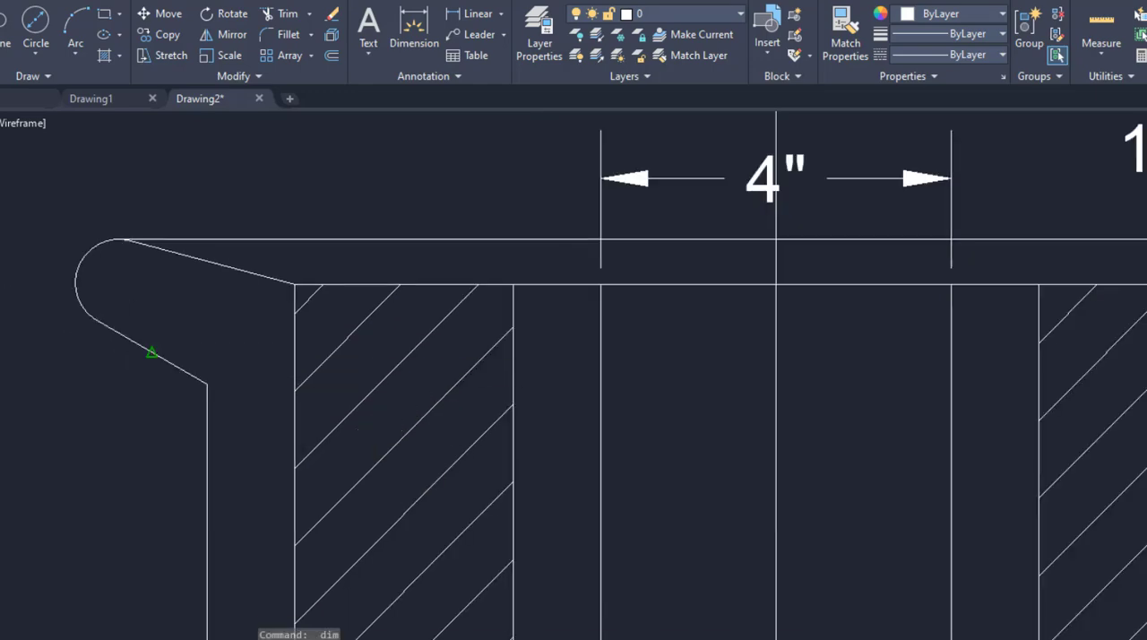
click(198, 239)
click(207, 337)
scroll(457, 257, down, 2)
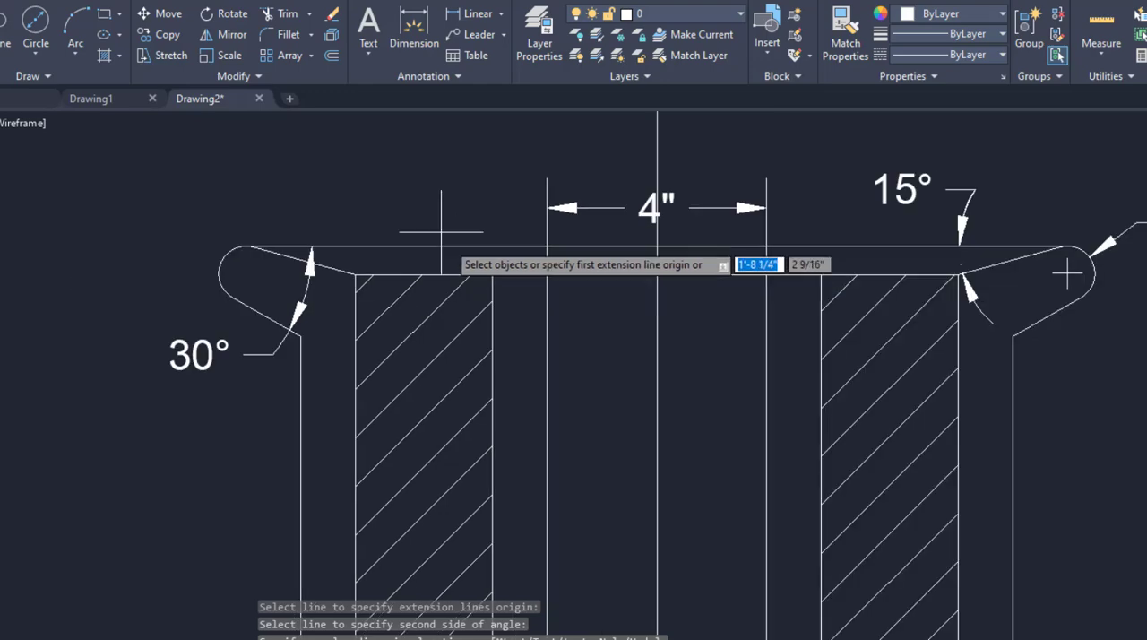
scroll(432, 216, down, 4)
middle_drag(602, 289, 618, 390)
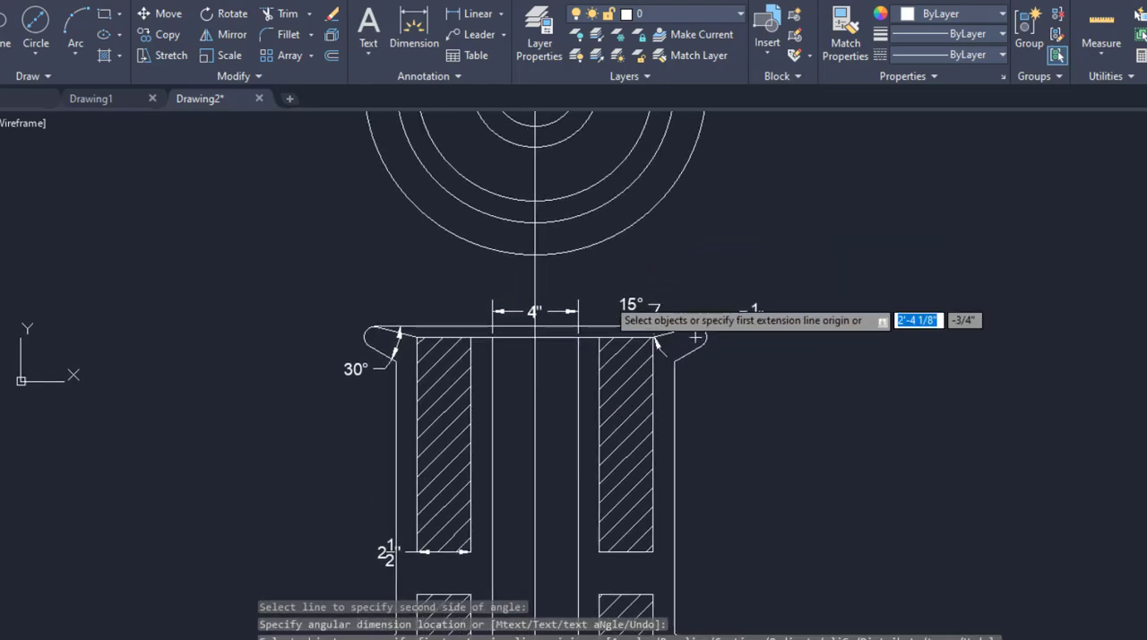
Add a diameter dimension to the second-smallest circle in the circular view, placing its text outside the circles to the lower right.
scroll(608, 288, down, 4)
scroll(670, 373, up, 4)
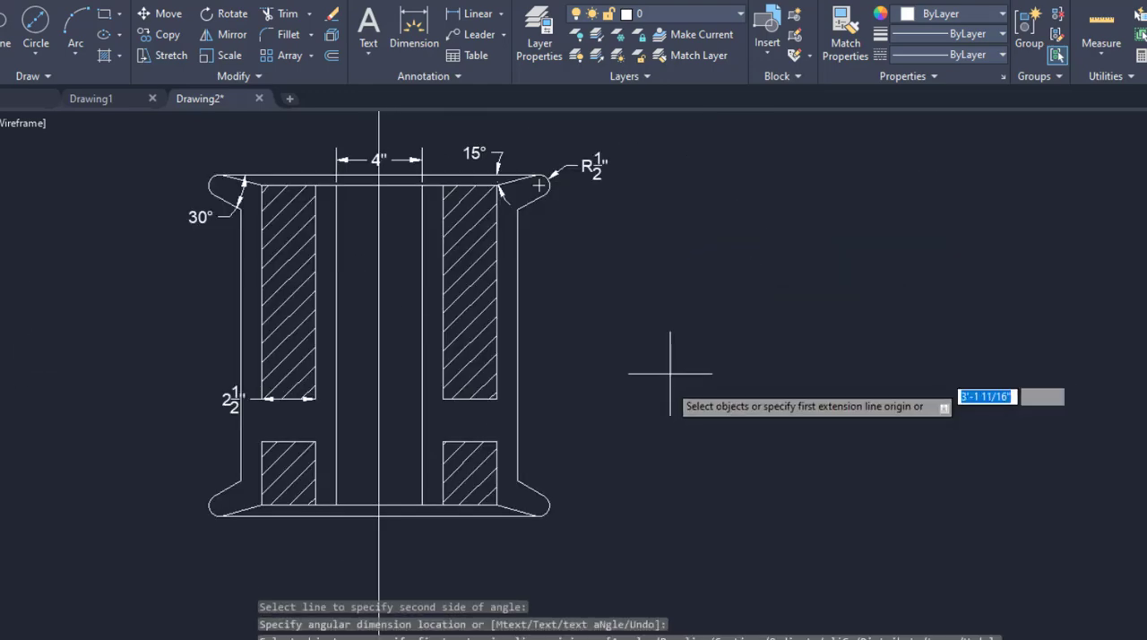
scroll(670, 374, down, 4)
middle_drag(630, 348, 642, 391)
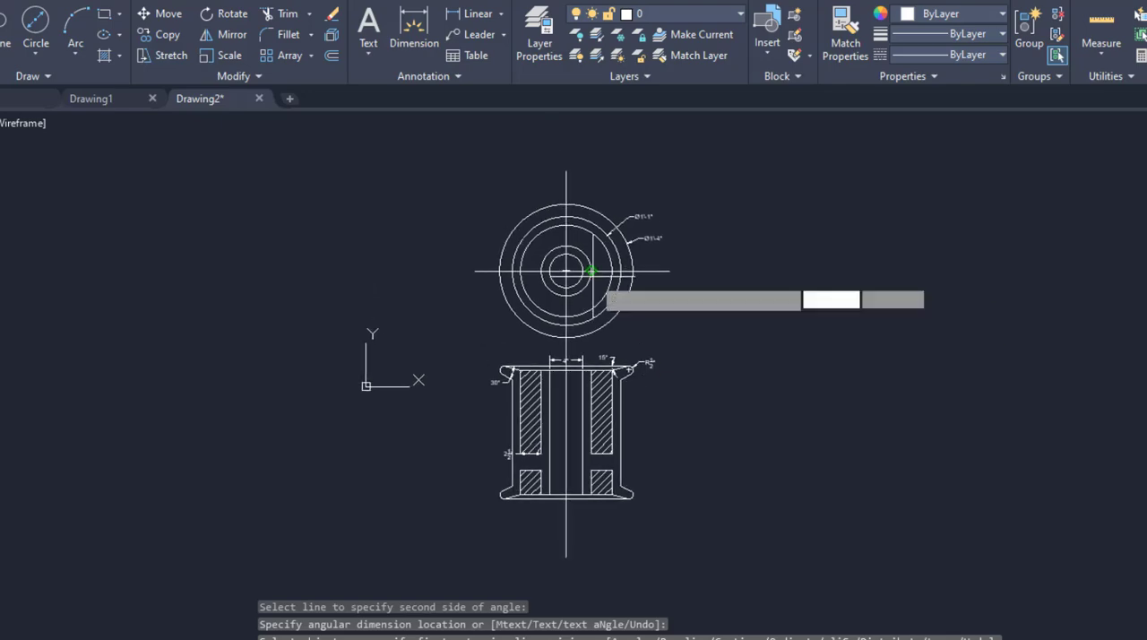
scroll(591, 271, up, 2)
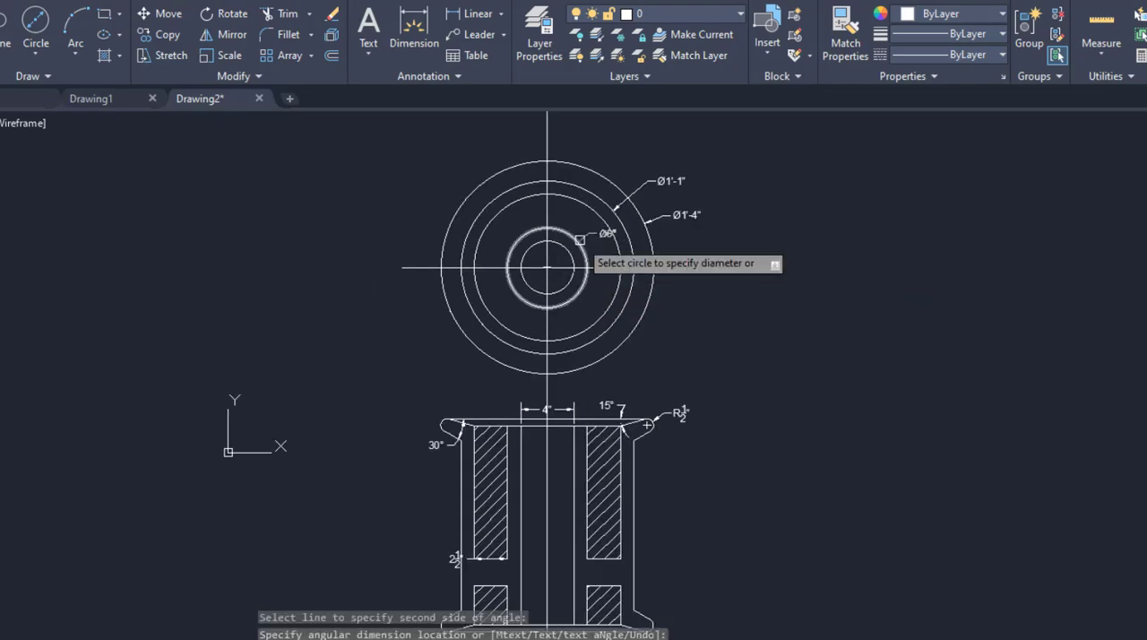
click(579, 239)
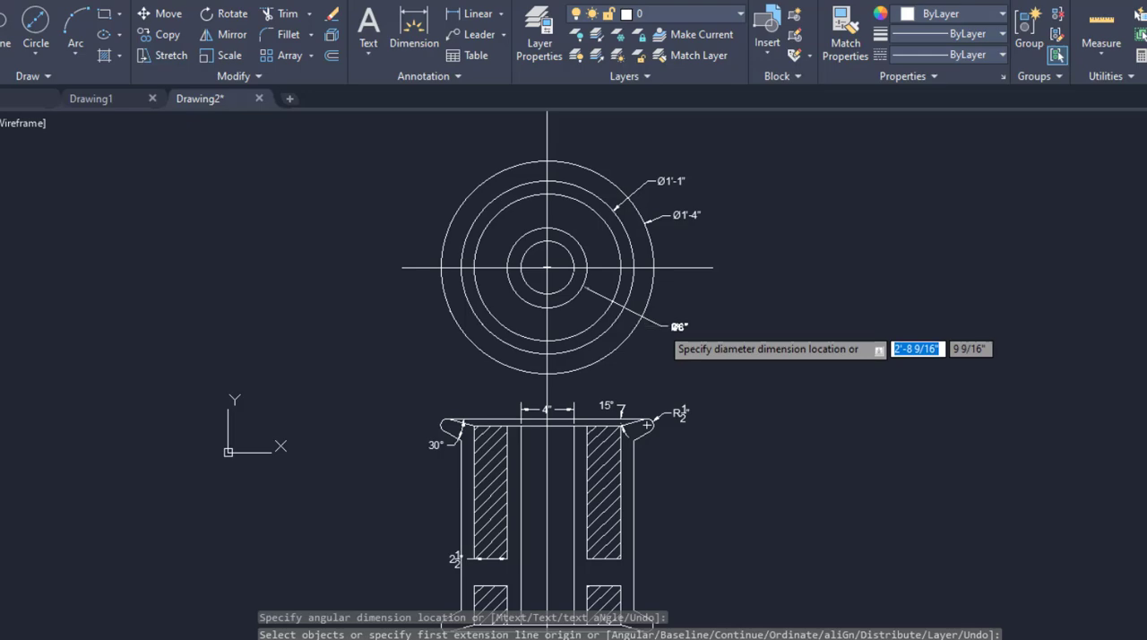
click(659, 326)
Dimension the section view's overall height from the top edge at the upper right flange to the bottom edge at the lower right flange.
scroll(693, 344, up, 4)
scroll(616, 267, down, 4)
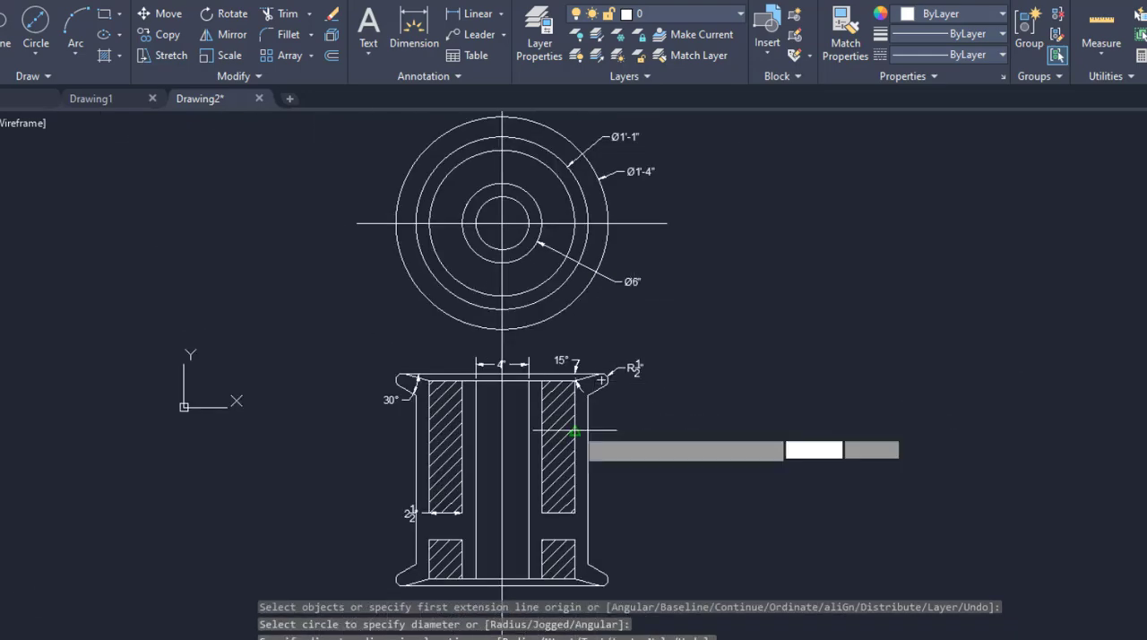
scroll(587, 380, up, 4)
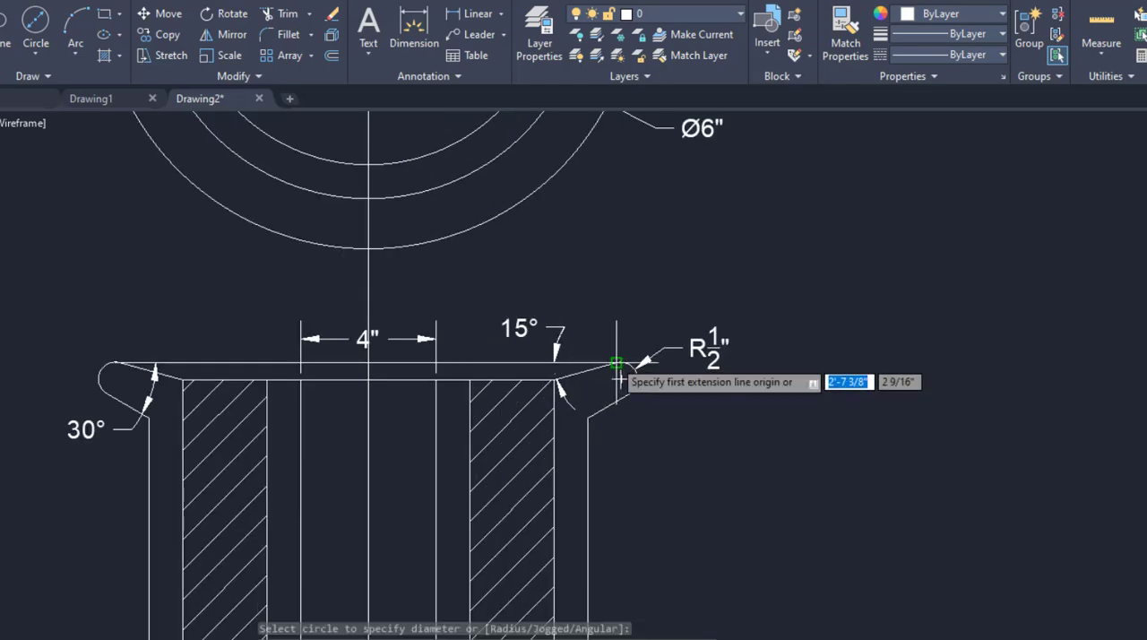
click(621, 380)
scroll(641, 262, down, 4)
scroll(634, 533, up, 4)
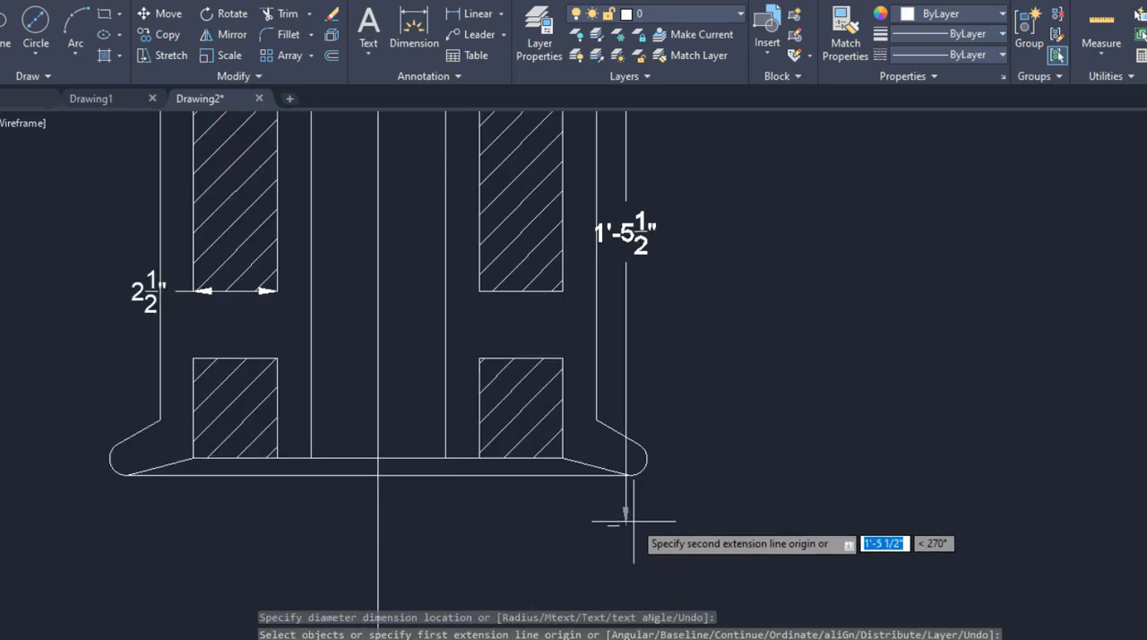